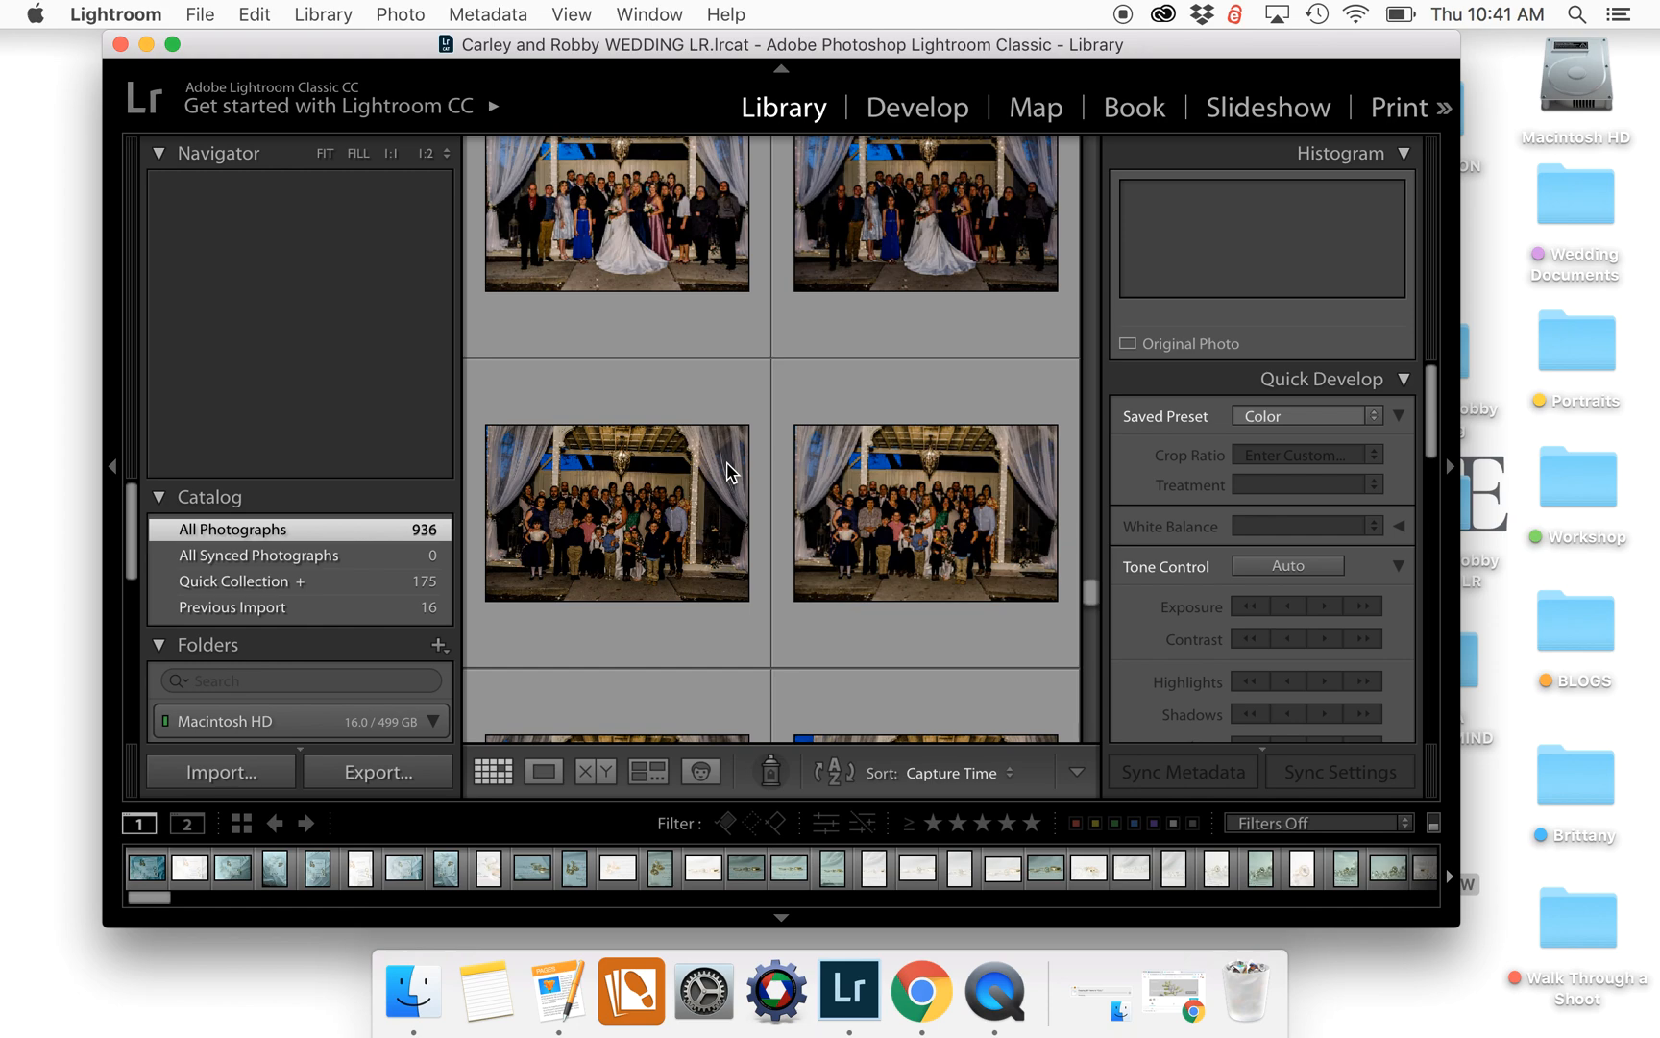
Create a new catalog named "Lightroom Tutorial LR" on the Desktop
{"action": "scroll", "coordinate": [662, 298], "scroll_direction": "up", "scroll_amount": 15}
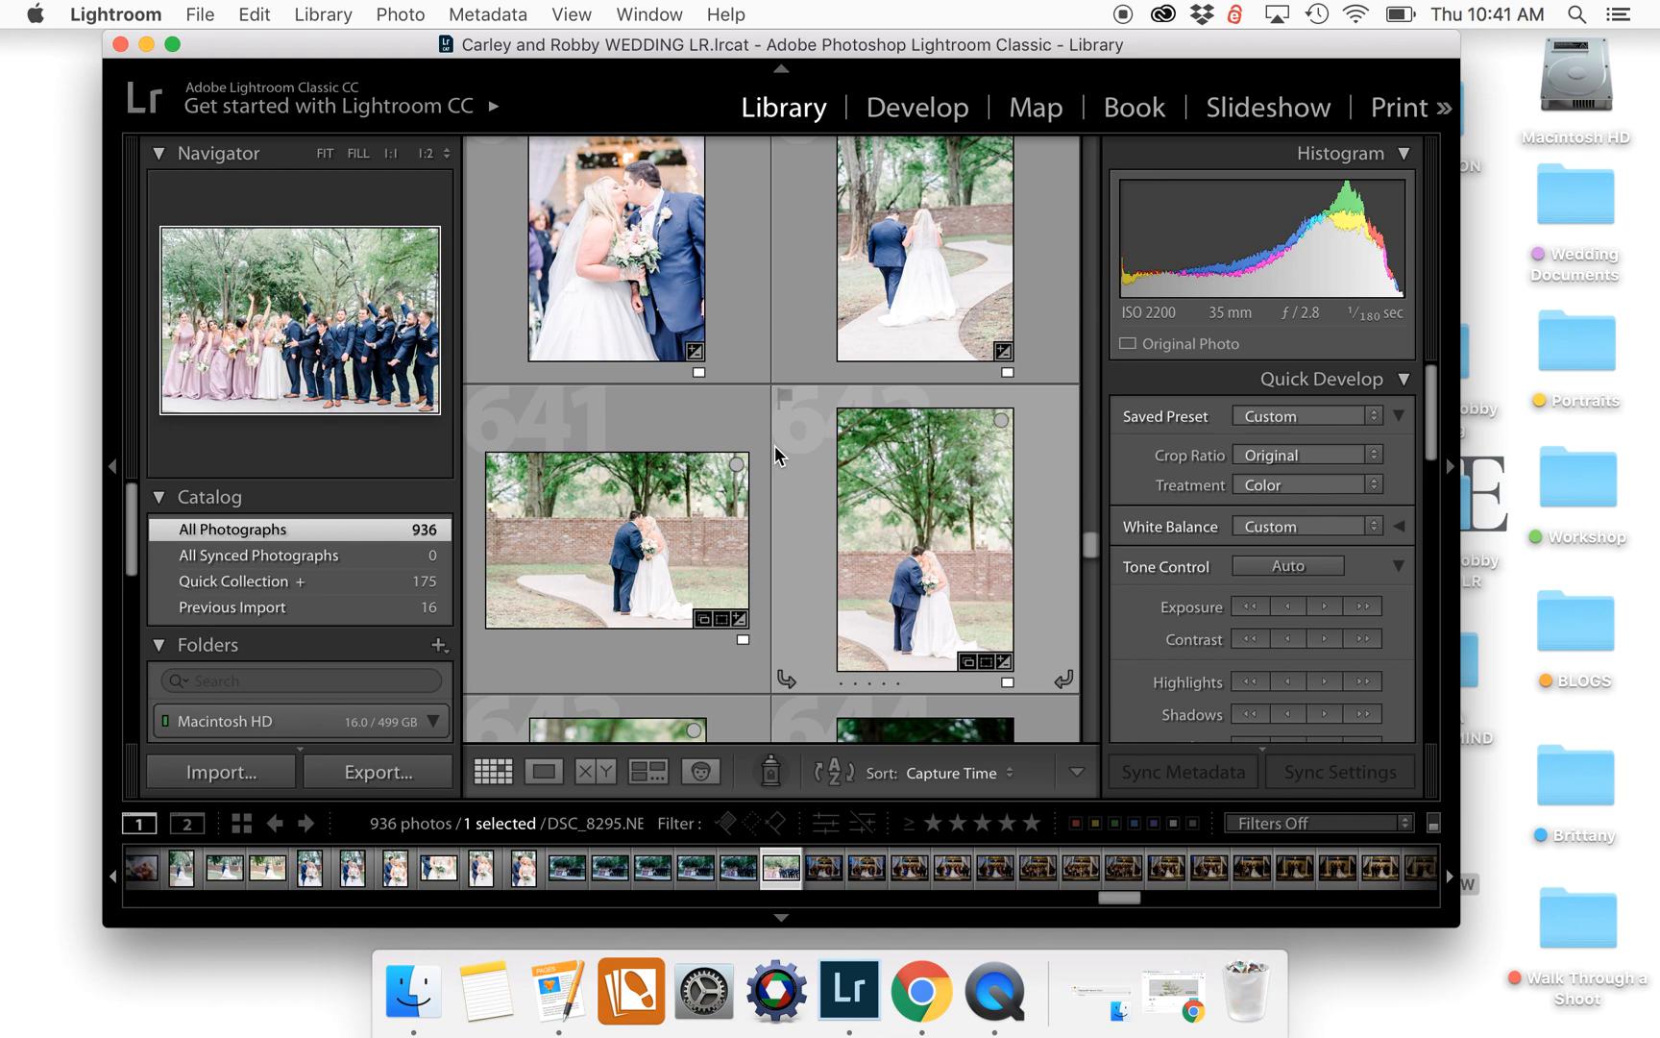
{"action": "left_click", "coordinate": [202, 14]}
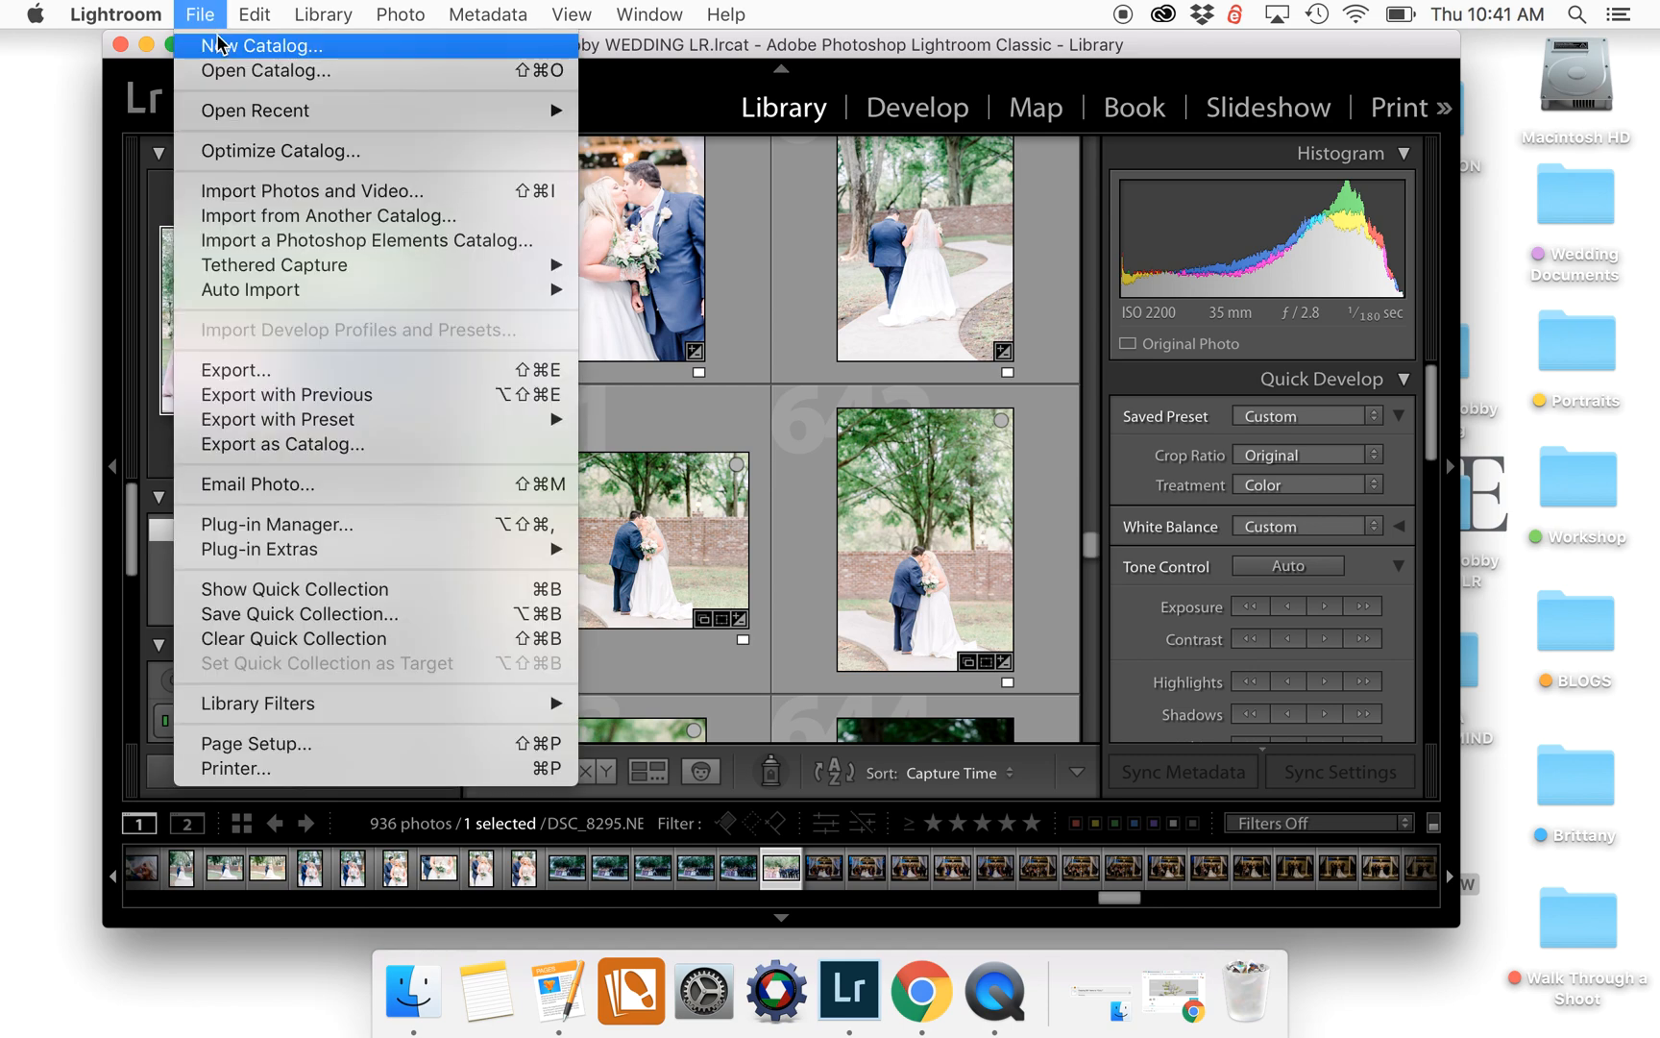
{"action": "left_click", "coordinate": [227, 46]}
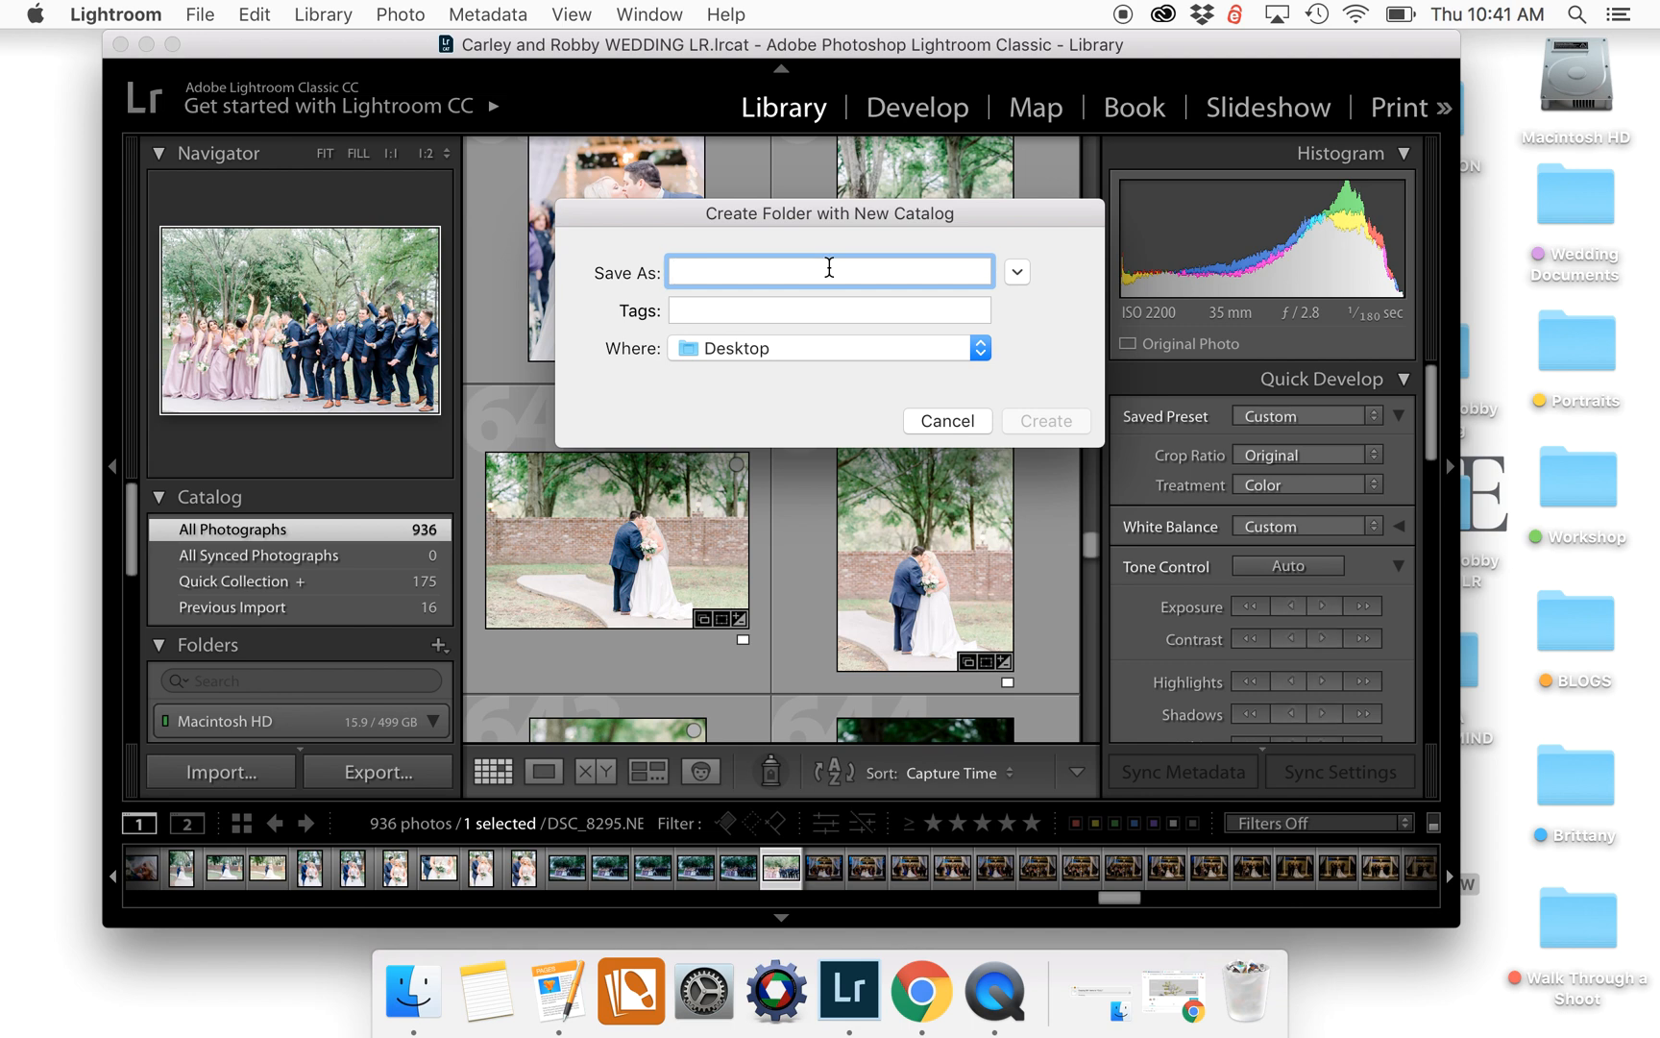
{"action": "type", "text": "LR Tutorial"}
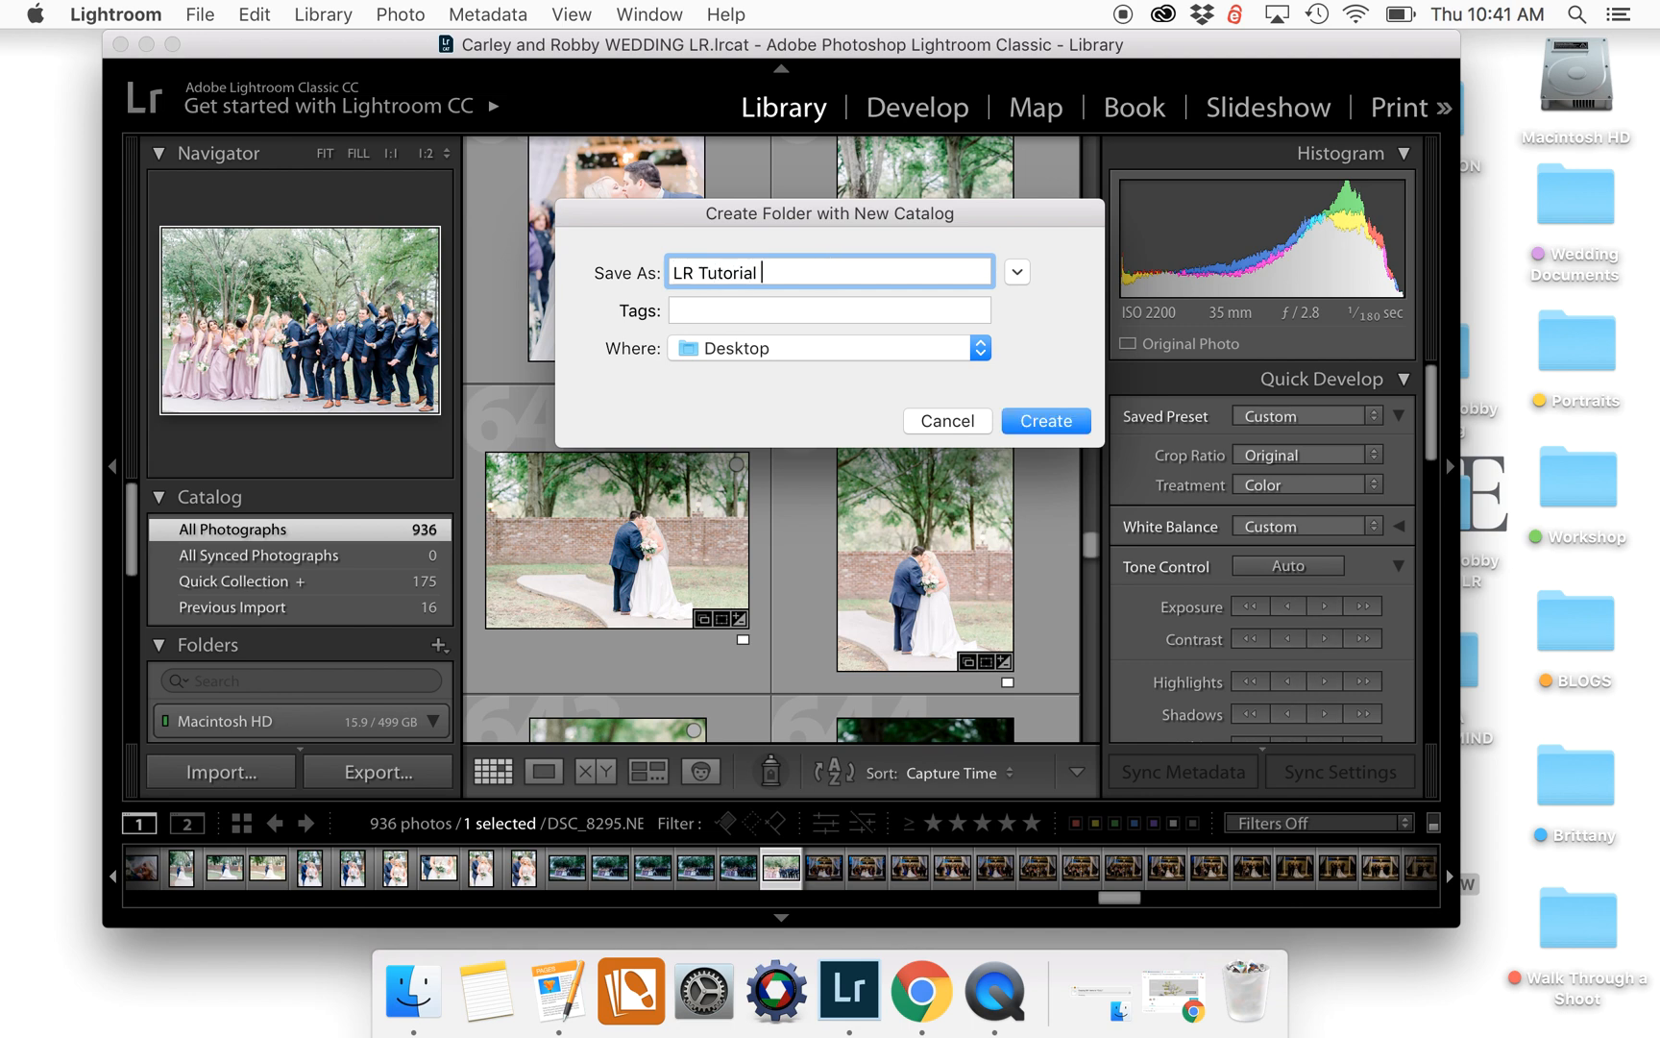
{"action": "left_click", "coordinate": [700, 273]}
{"action": "key", "text": "BackSpace"}
{"action": "type", "text": "ightroom"}
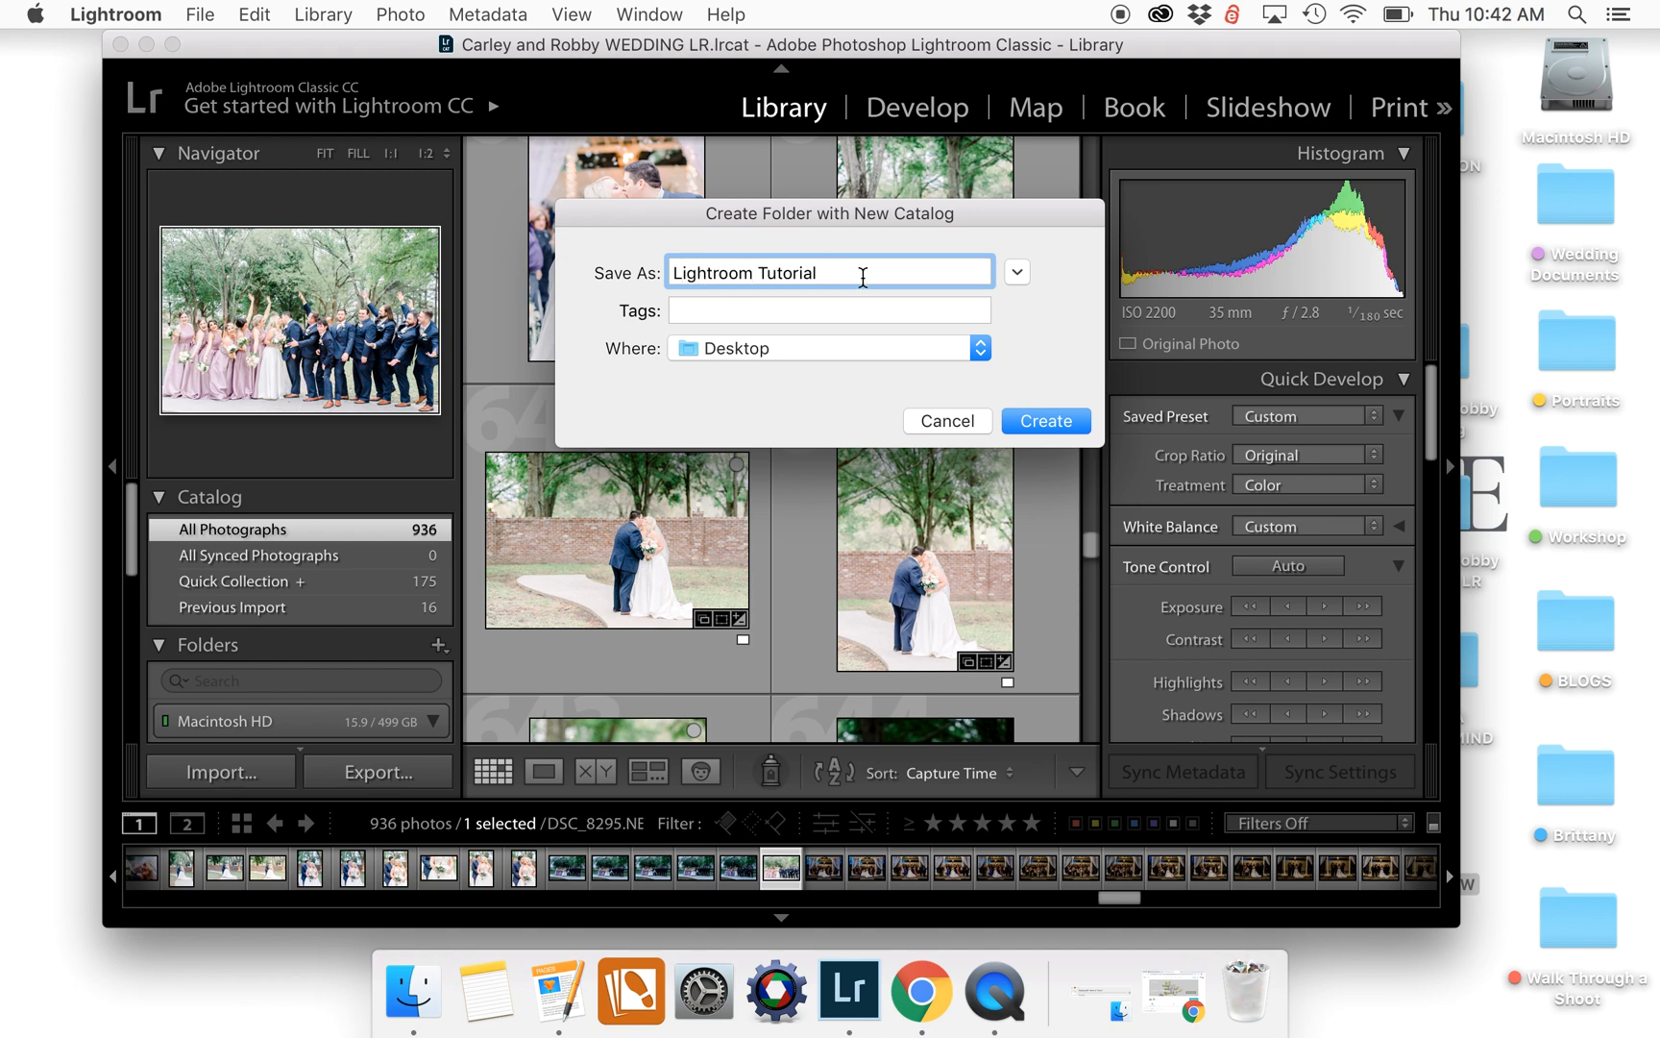
{"action": "left_click", "coordinate": [863, 279]}
{"action": "type", "text": "LR"}
{"action": "left_click", "coordinate": [1068, 421]}
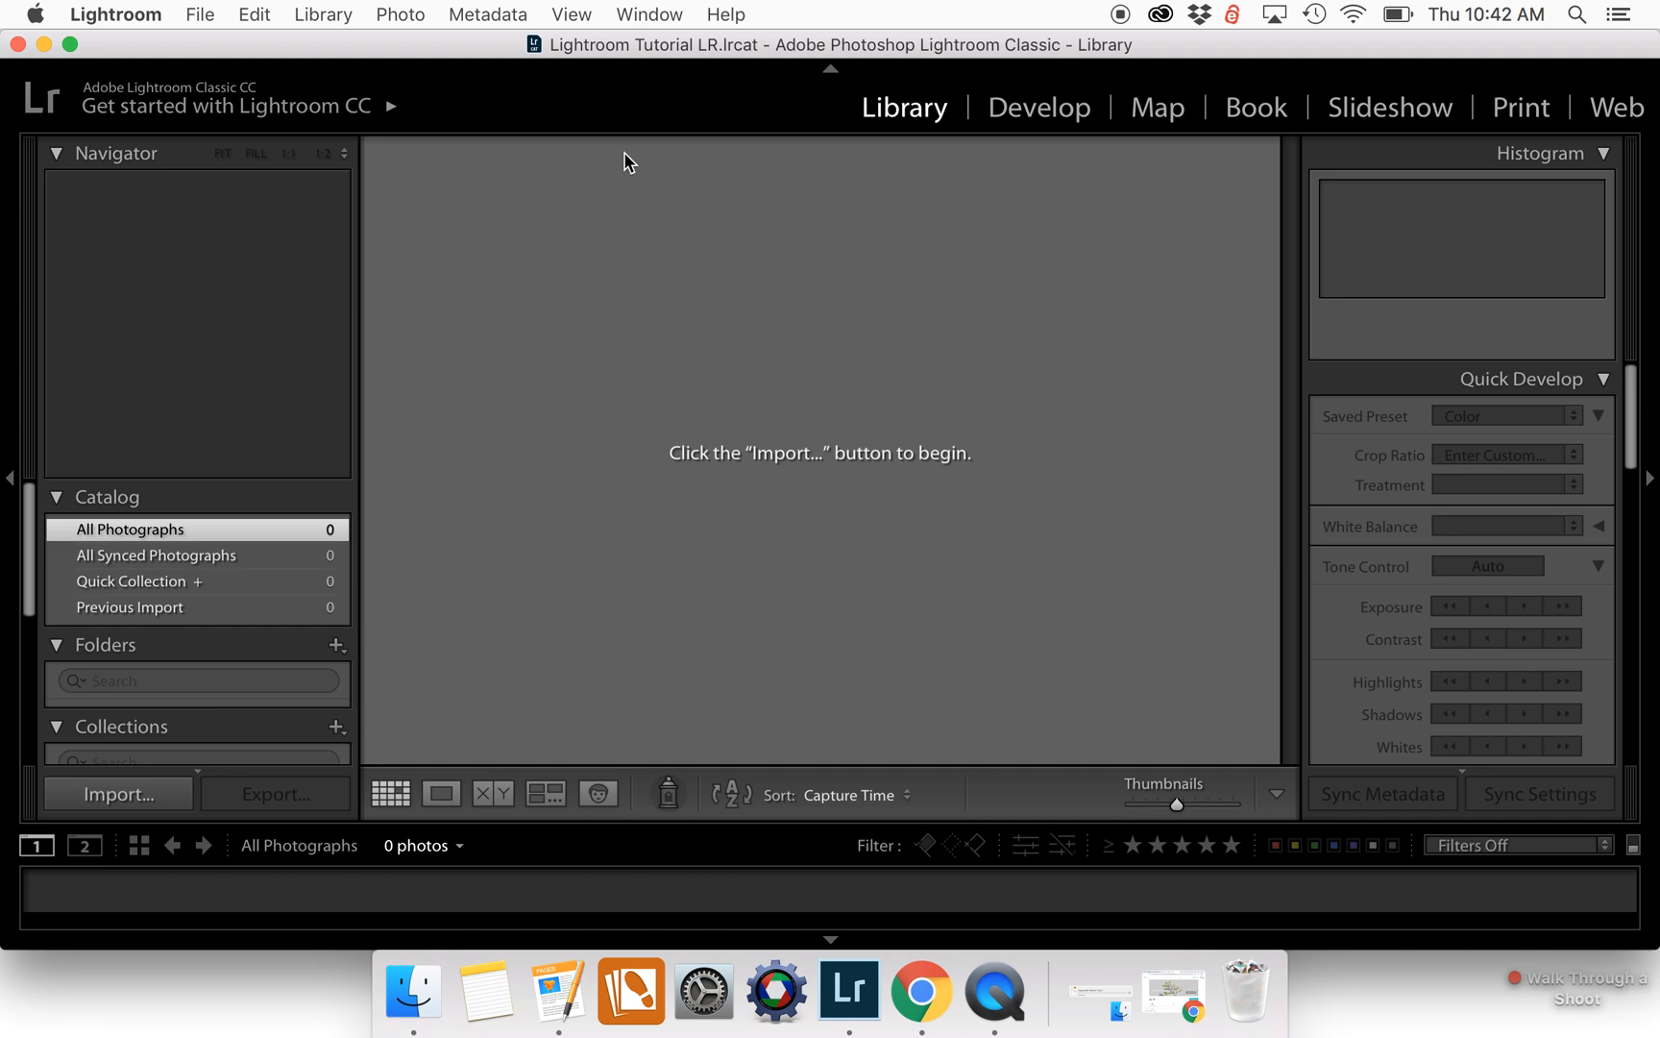
Start a photo import and load the LR Tutorial RAW folder from the desktop as its source
{"action": "left_click_drag", "start_coordinate": [370, 45], "coordinate": [366, 47]}
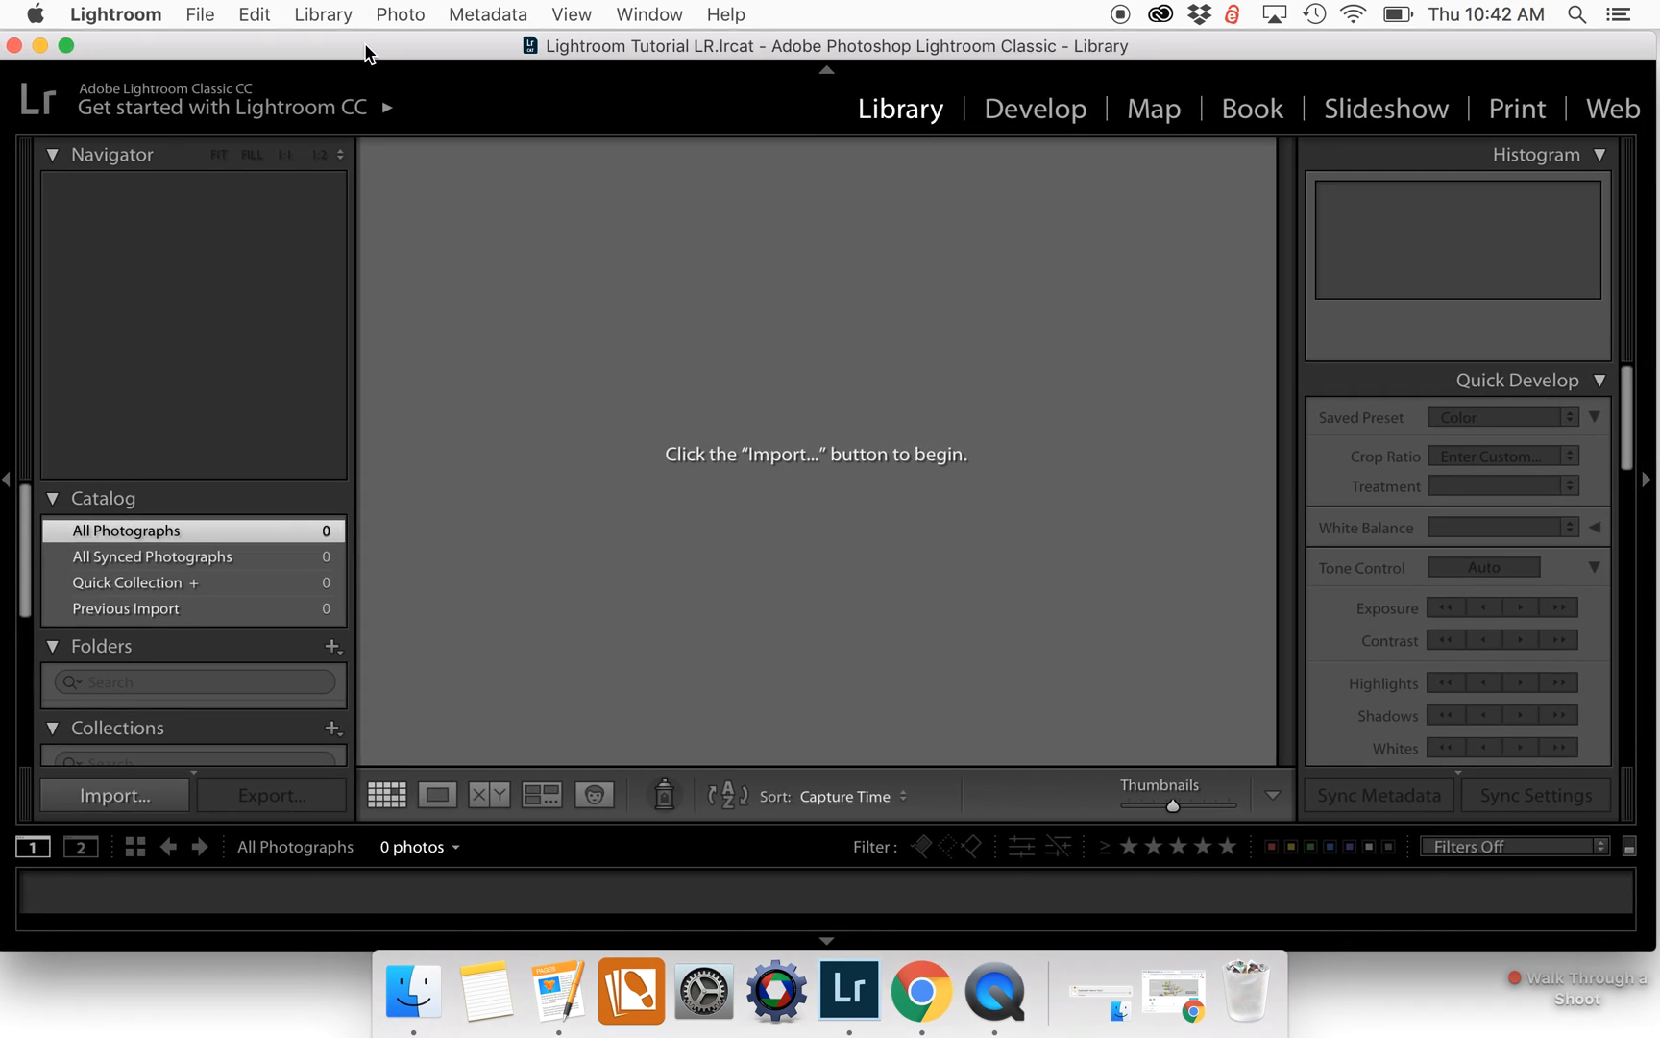
{"action": "left_click", "coordinate": [126, 800]}
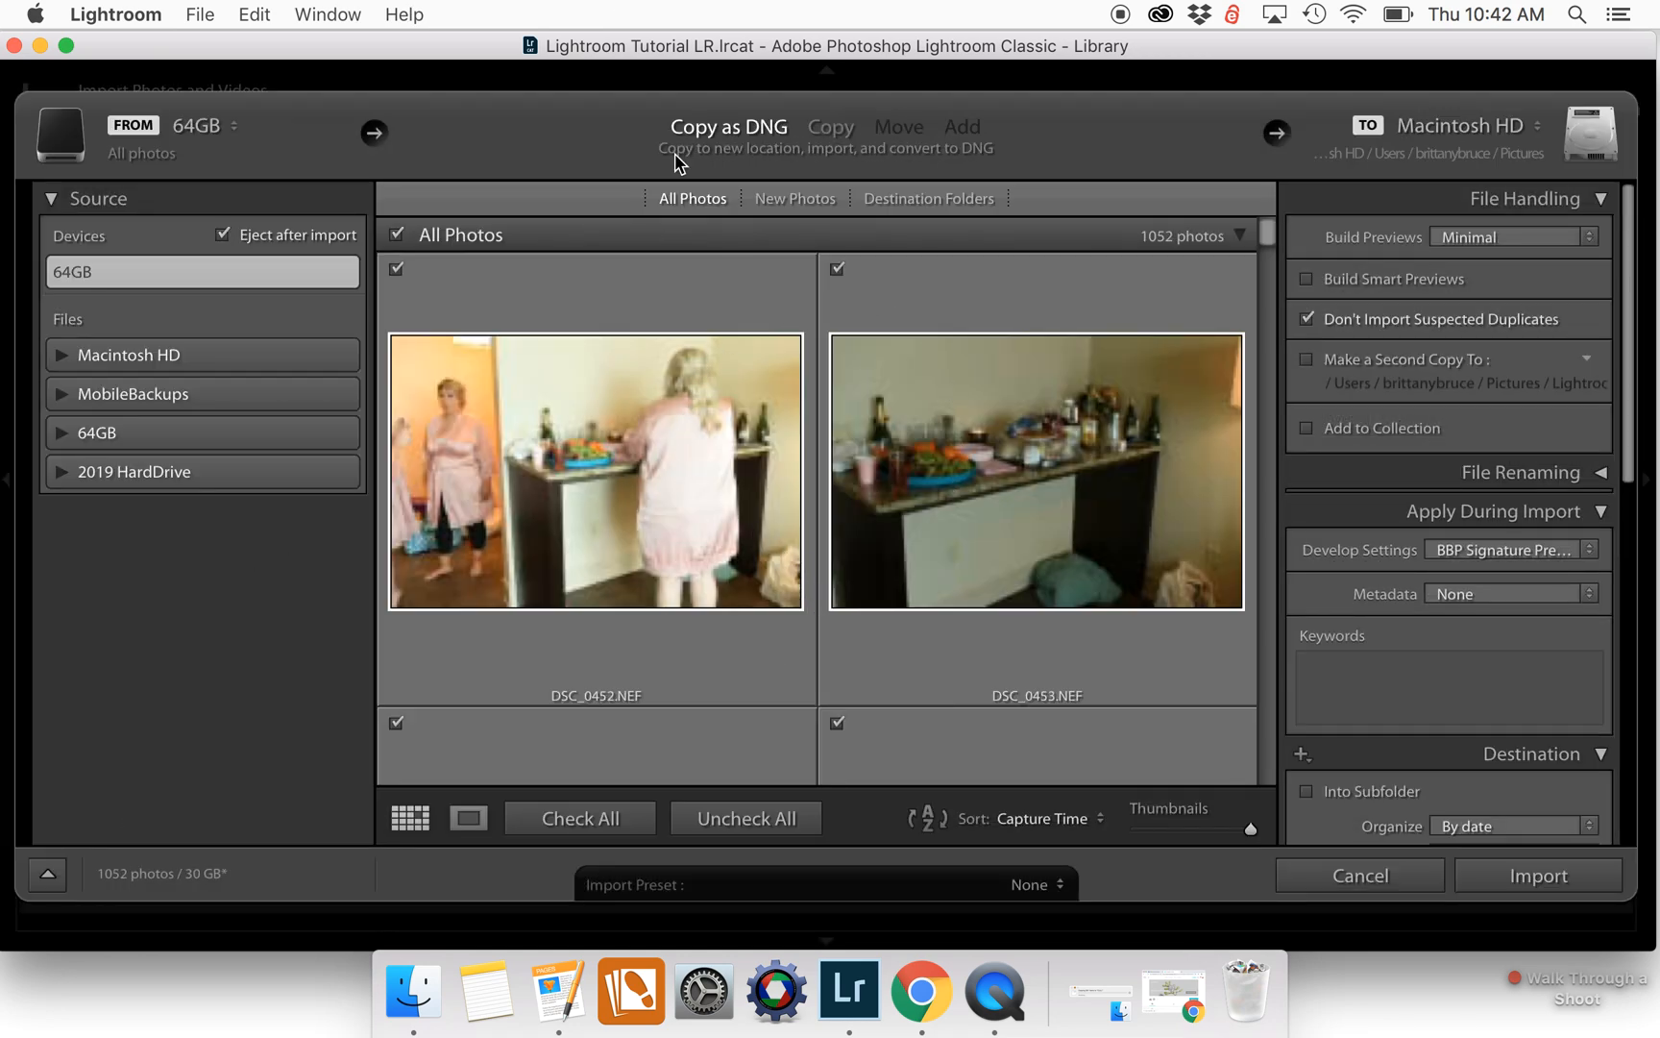
{"action": "scroll", "coordinate": [871, 590], "scroll_direction": "down", "scroll_amount": 3}
{"action": "scroll", "coordinate": [871, 590], "scroll_direction": "up", "scroll_amount": 2}
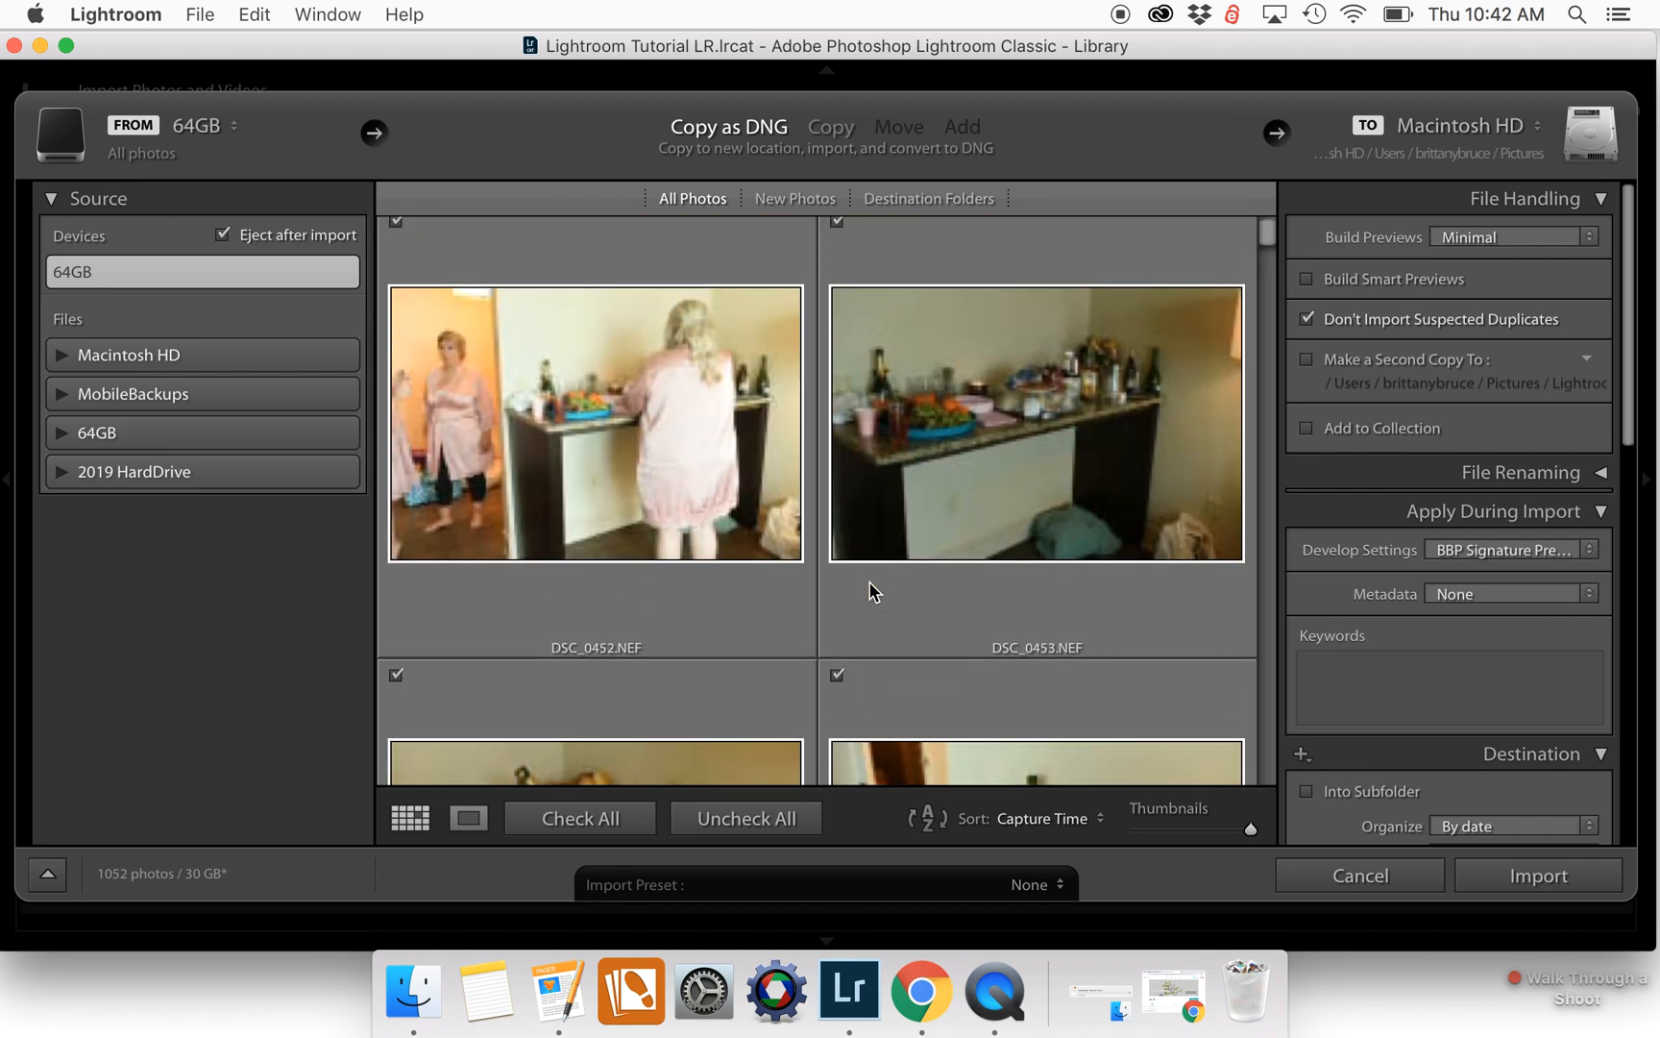
{"action": "scroll", "coordinate": [871, 590], "scroll_direction": "down", "scroll_amount": 4}
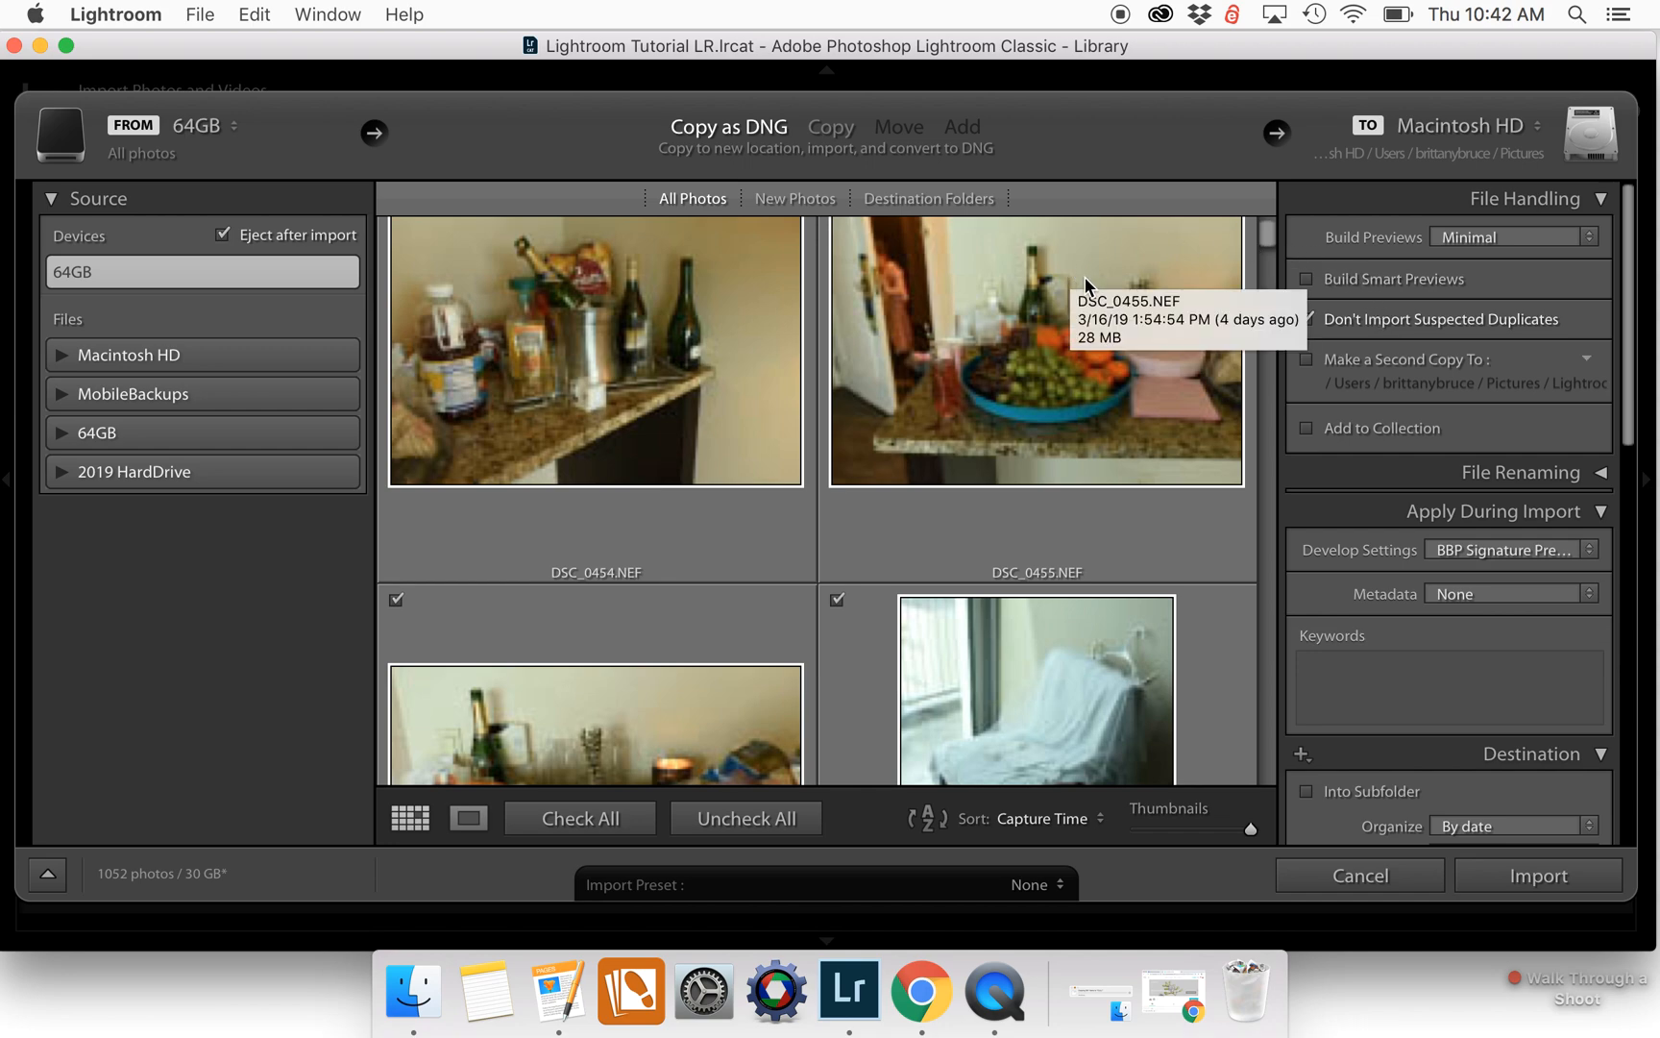
{"action": "left_click_drag", "start_coordinate": [1349, 62], "coordinate": [1020, 48]}
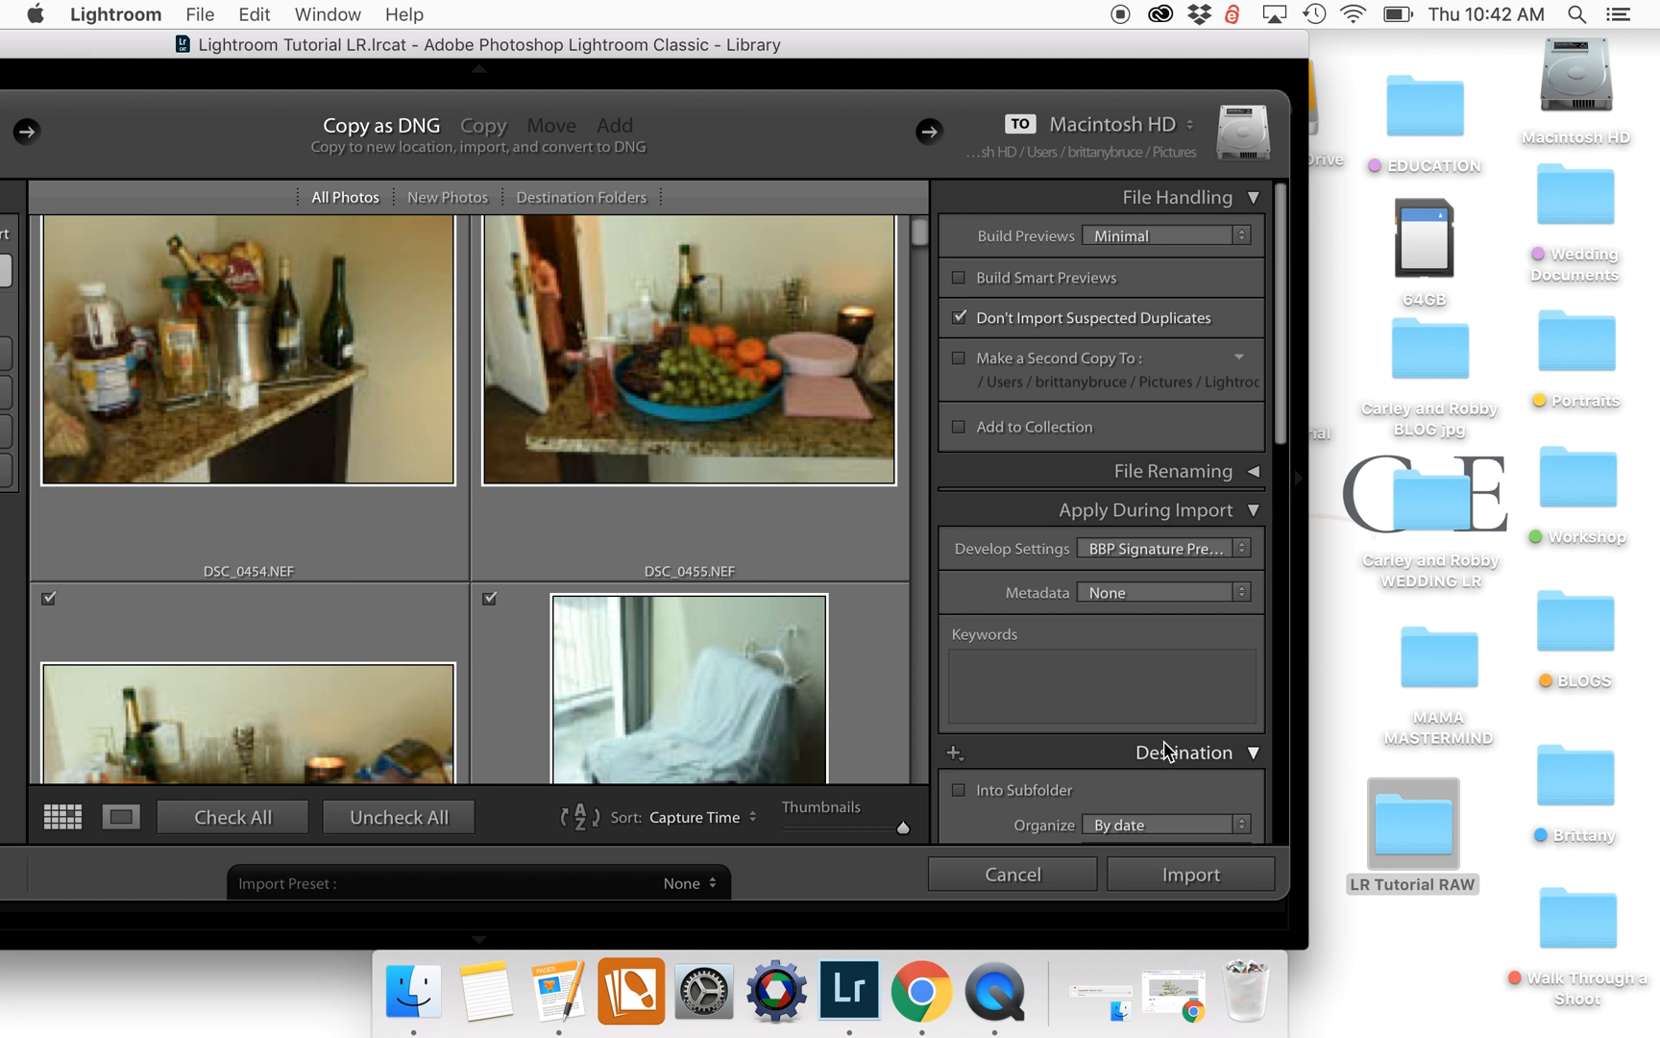
{"action": "left_click_drag", "start_coordinate": [1384, 828], "coordinate": [486, 514]}
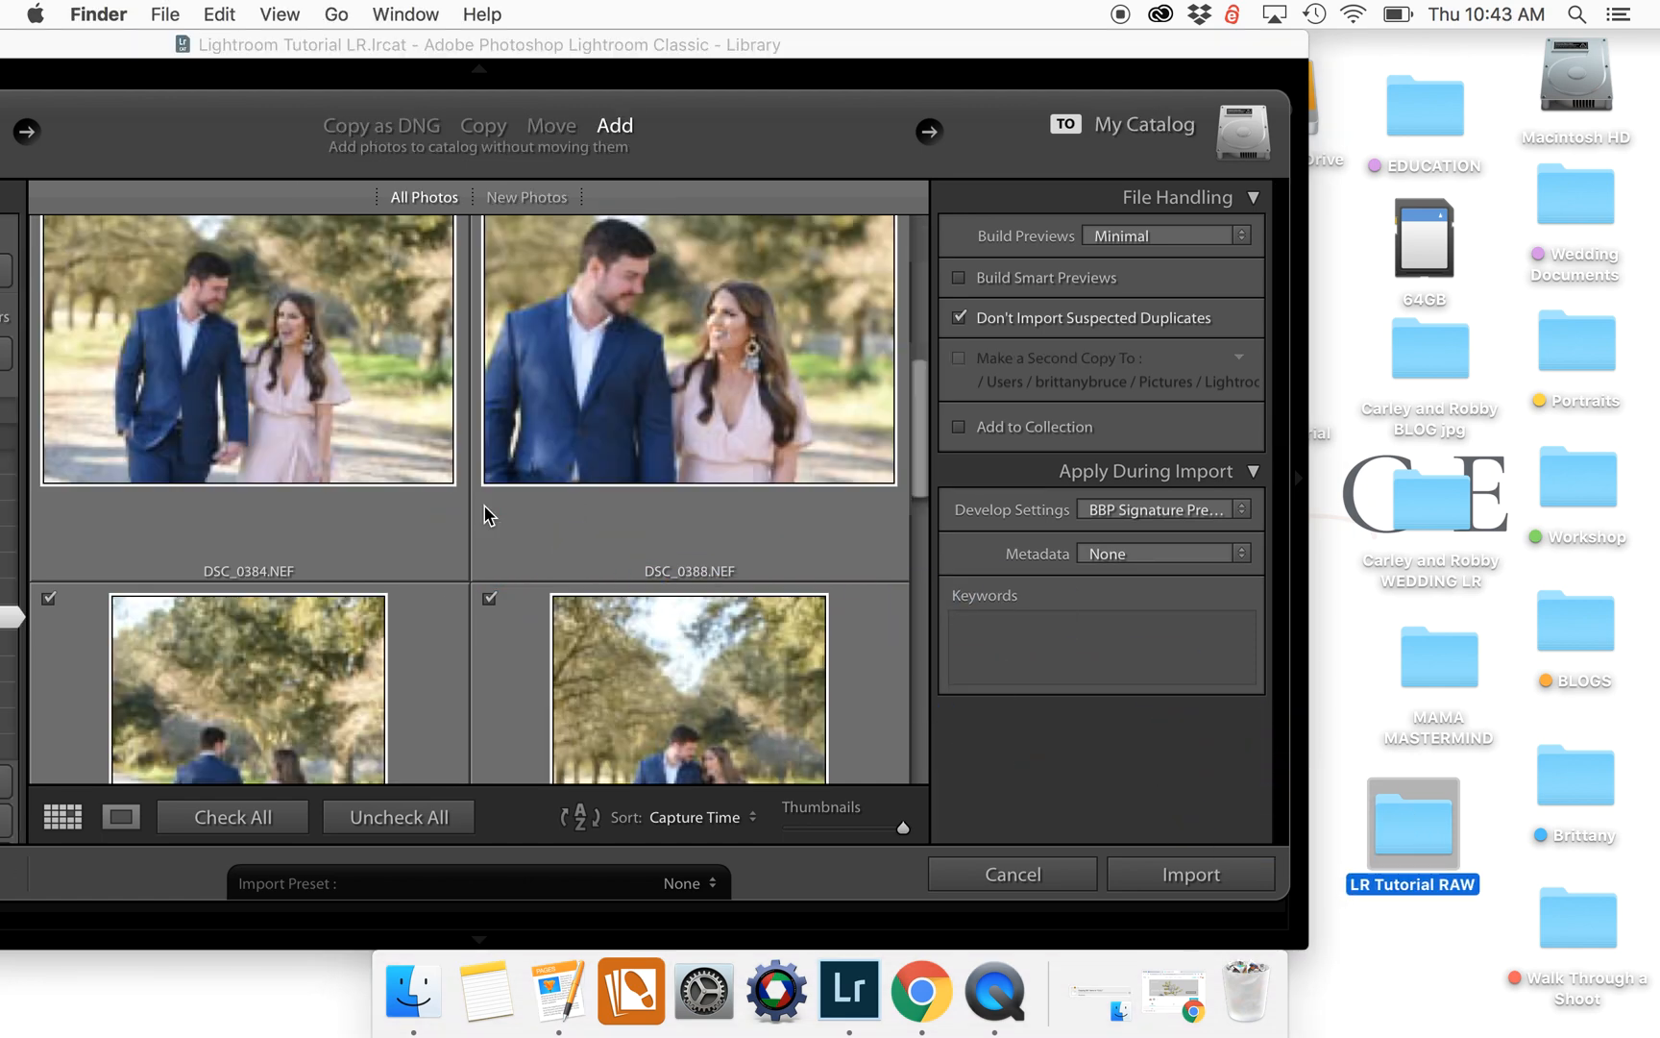
Keep BBP Signature Preset as the develop setting applied during import and import the LR Tutorial RAW photos
{"action": "left_click_drag", "start_coordinate": [637, 56], "coordinate": [781, 62]}
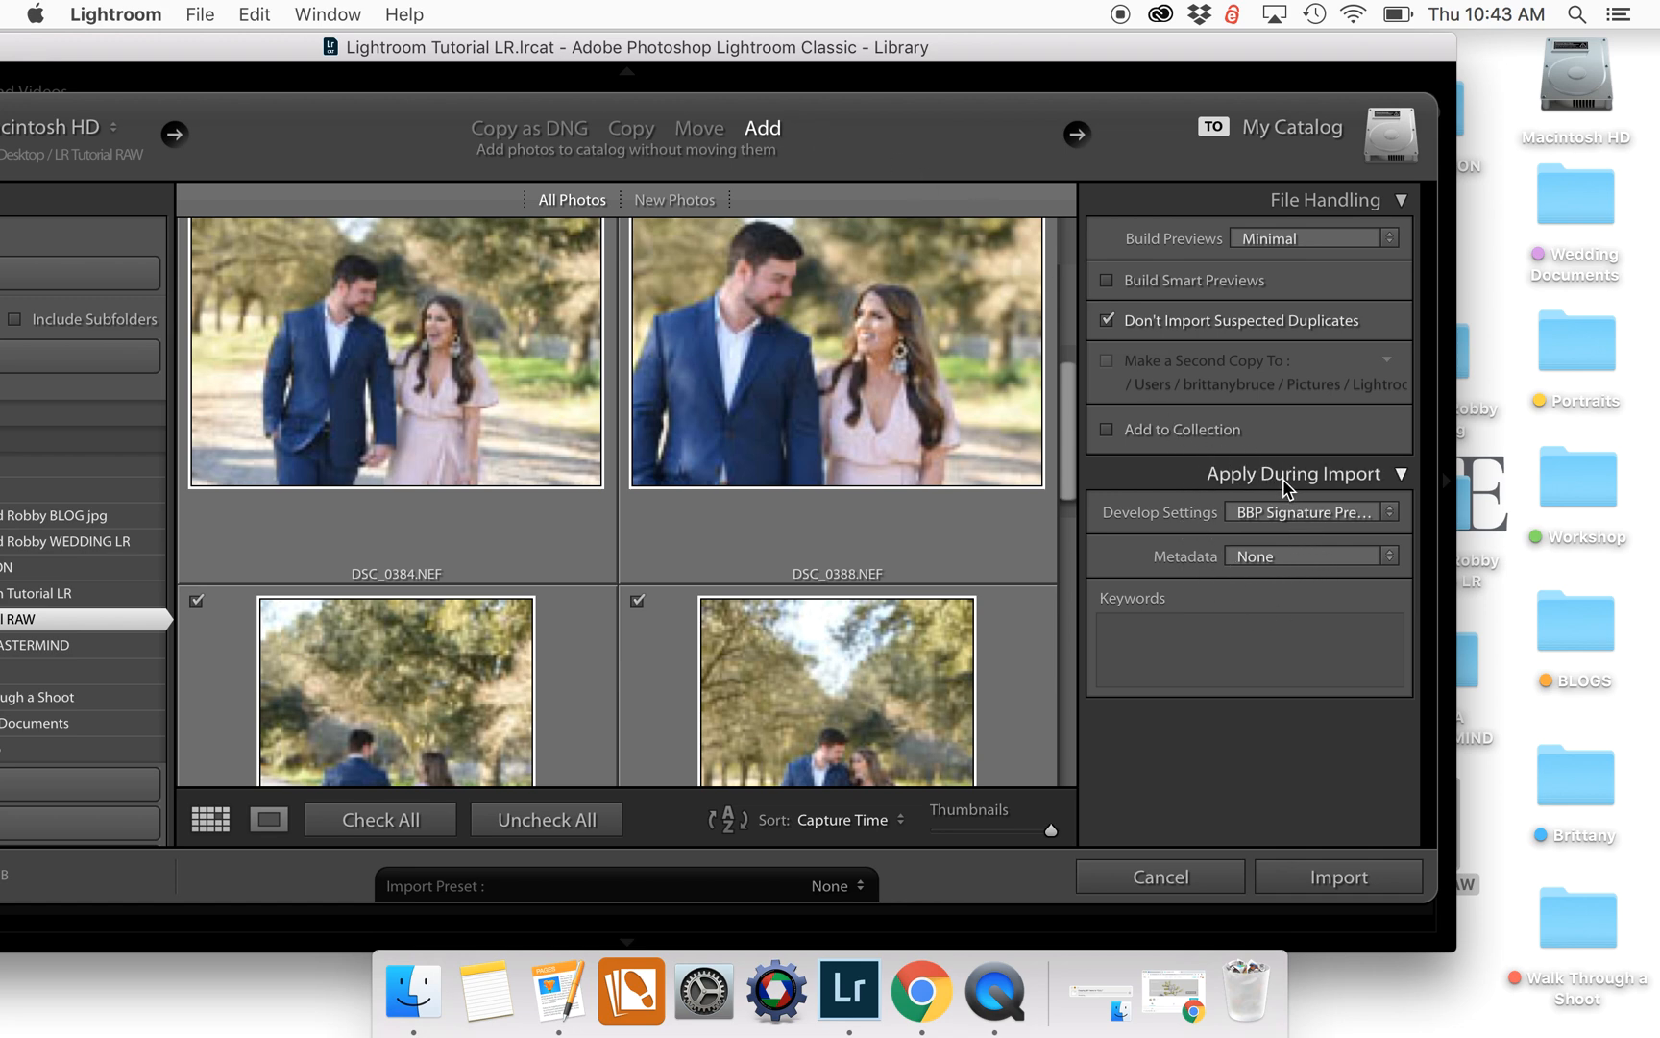
{"action": "scroll", "coordinate": [1289, 483], "scroll_direction": "up", "scroll_amount": 1}
{"action": "left_click", "coordinate": [1263, 513]}
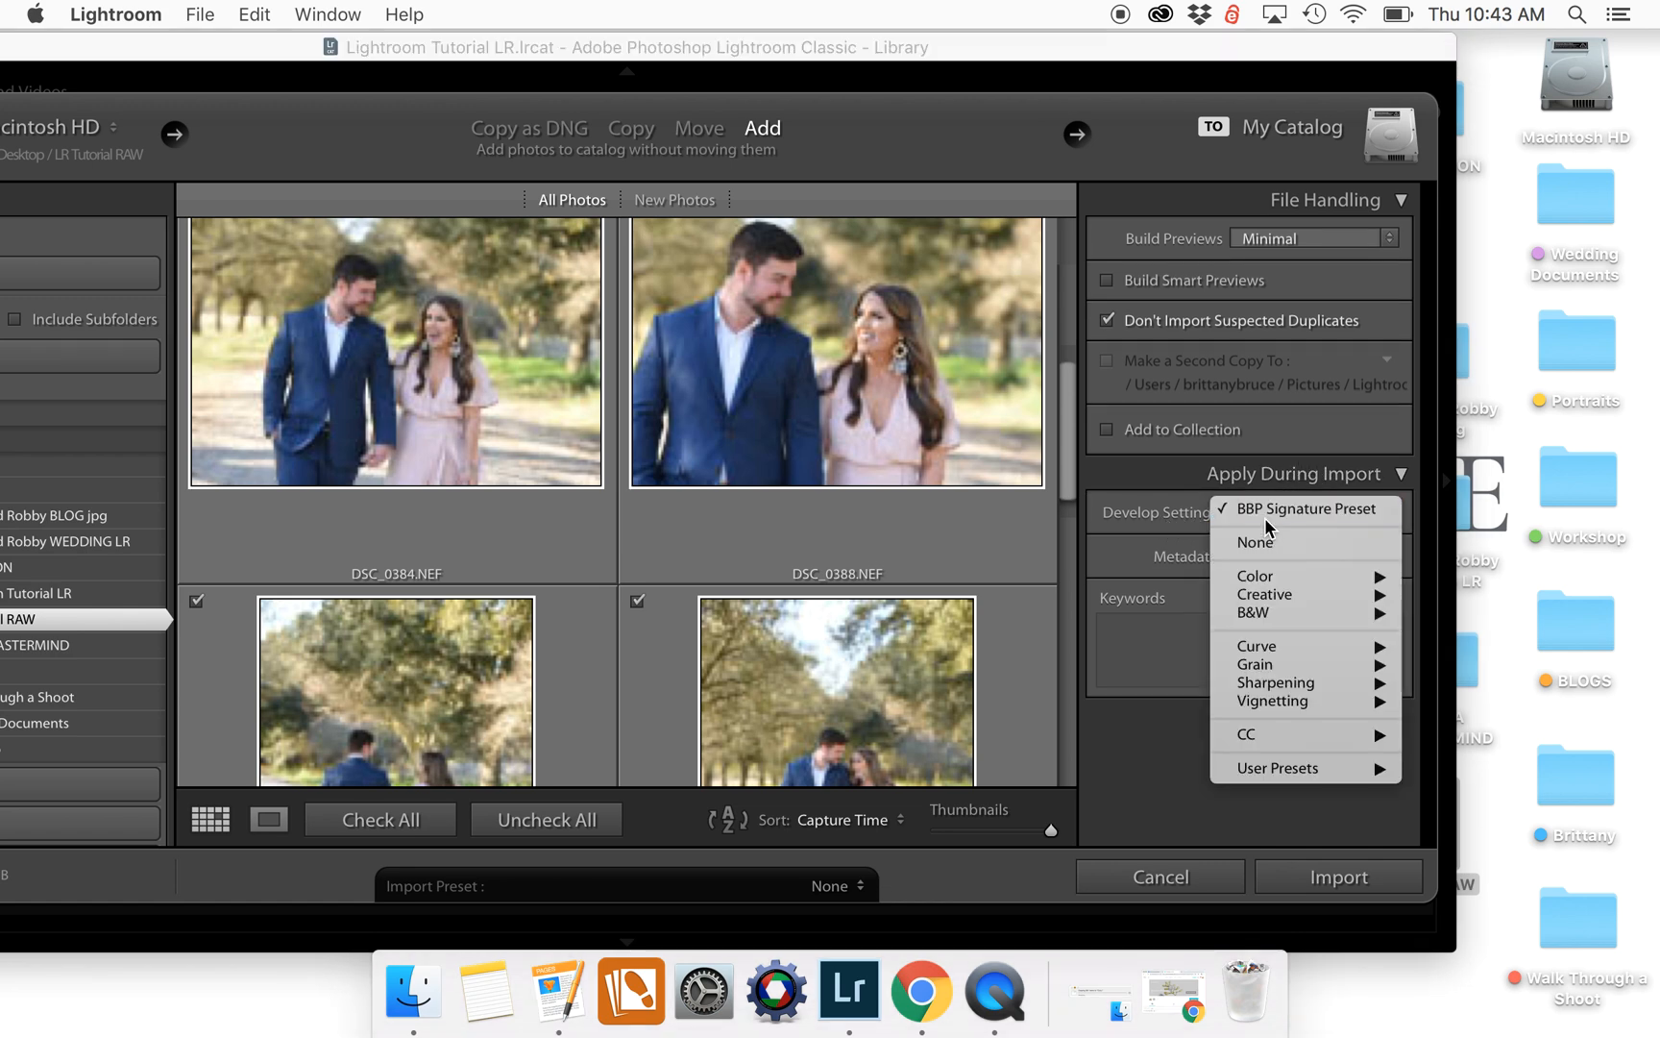
{"action": "left_click", "coordinate": [1268, 511]}
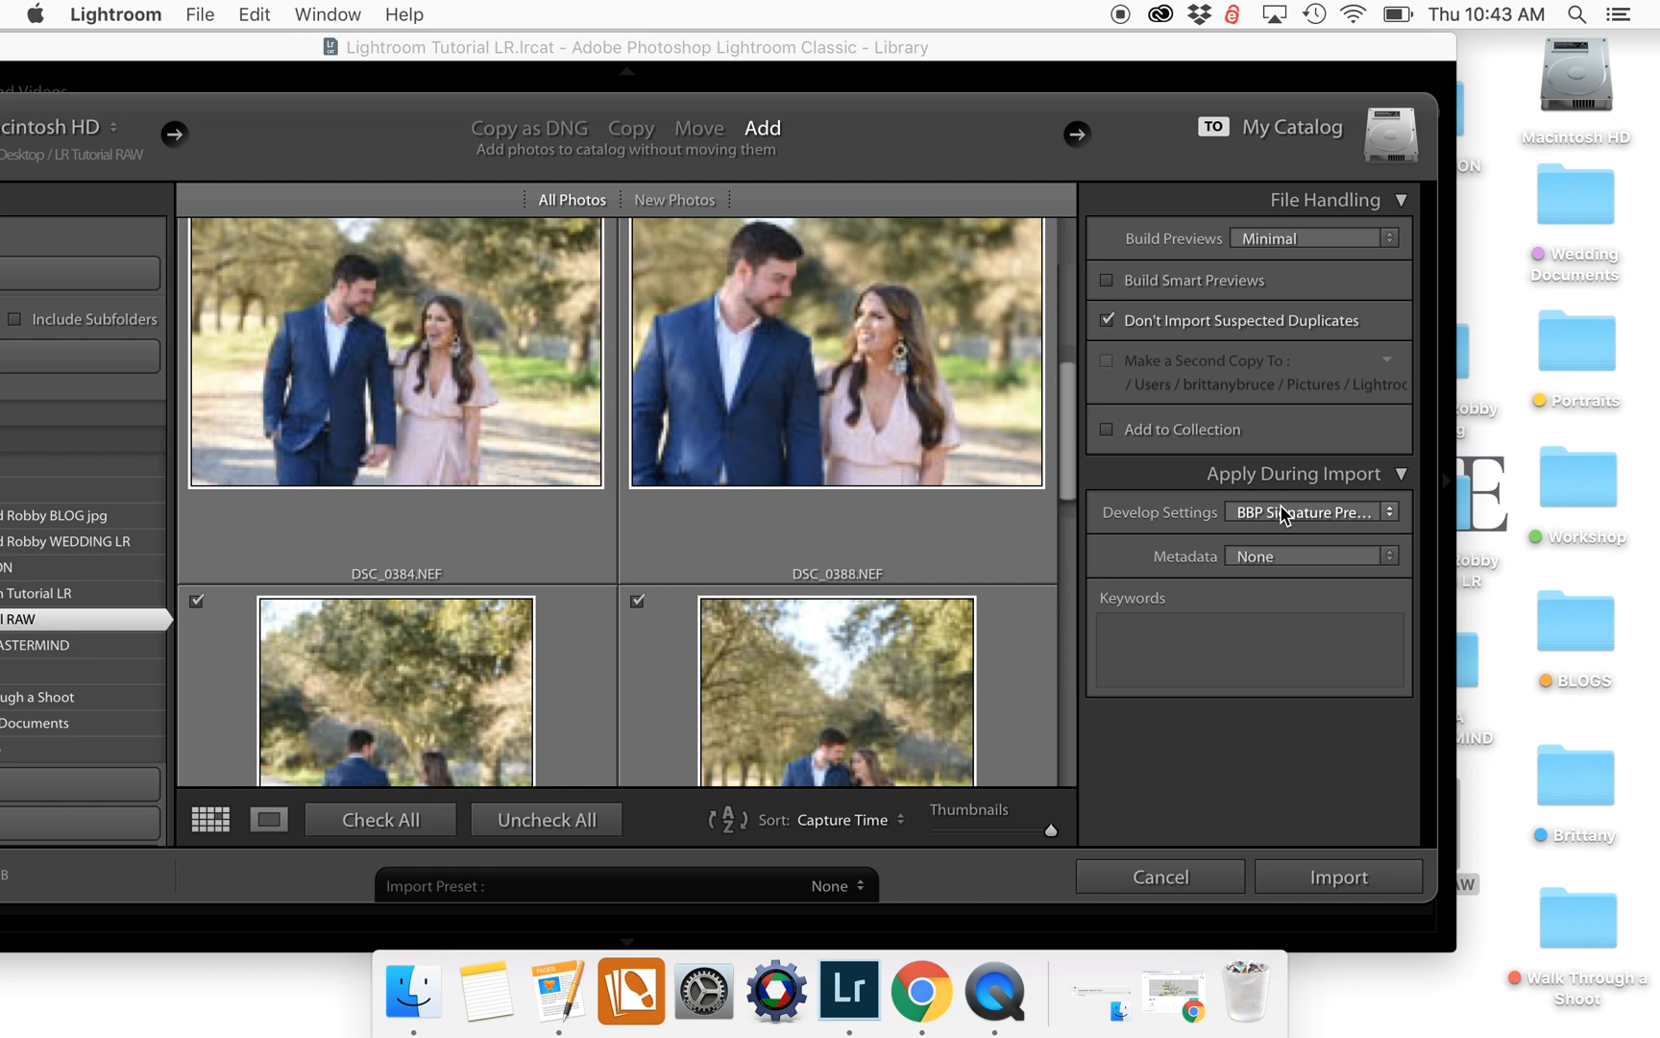
{"action": "left_click_drag", "start_coordinate": [964, 54], "coordinate": [1104, 59]}
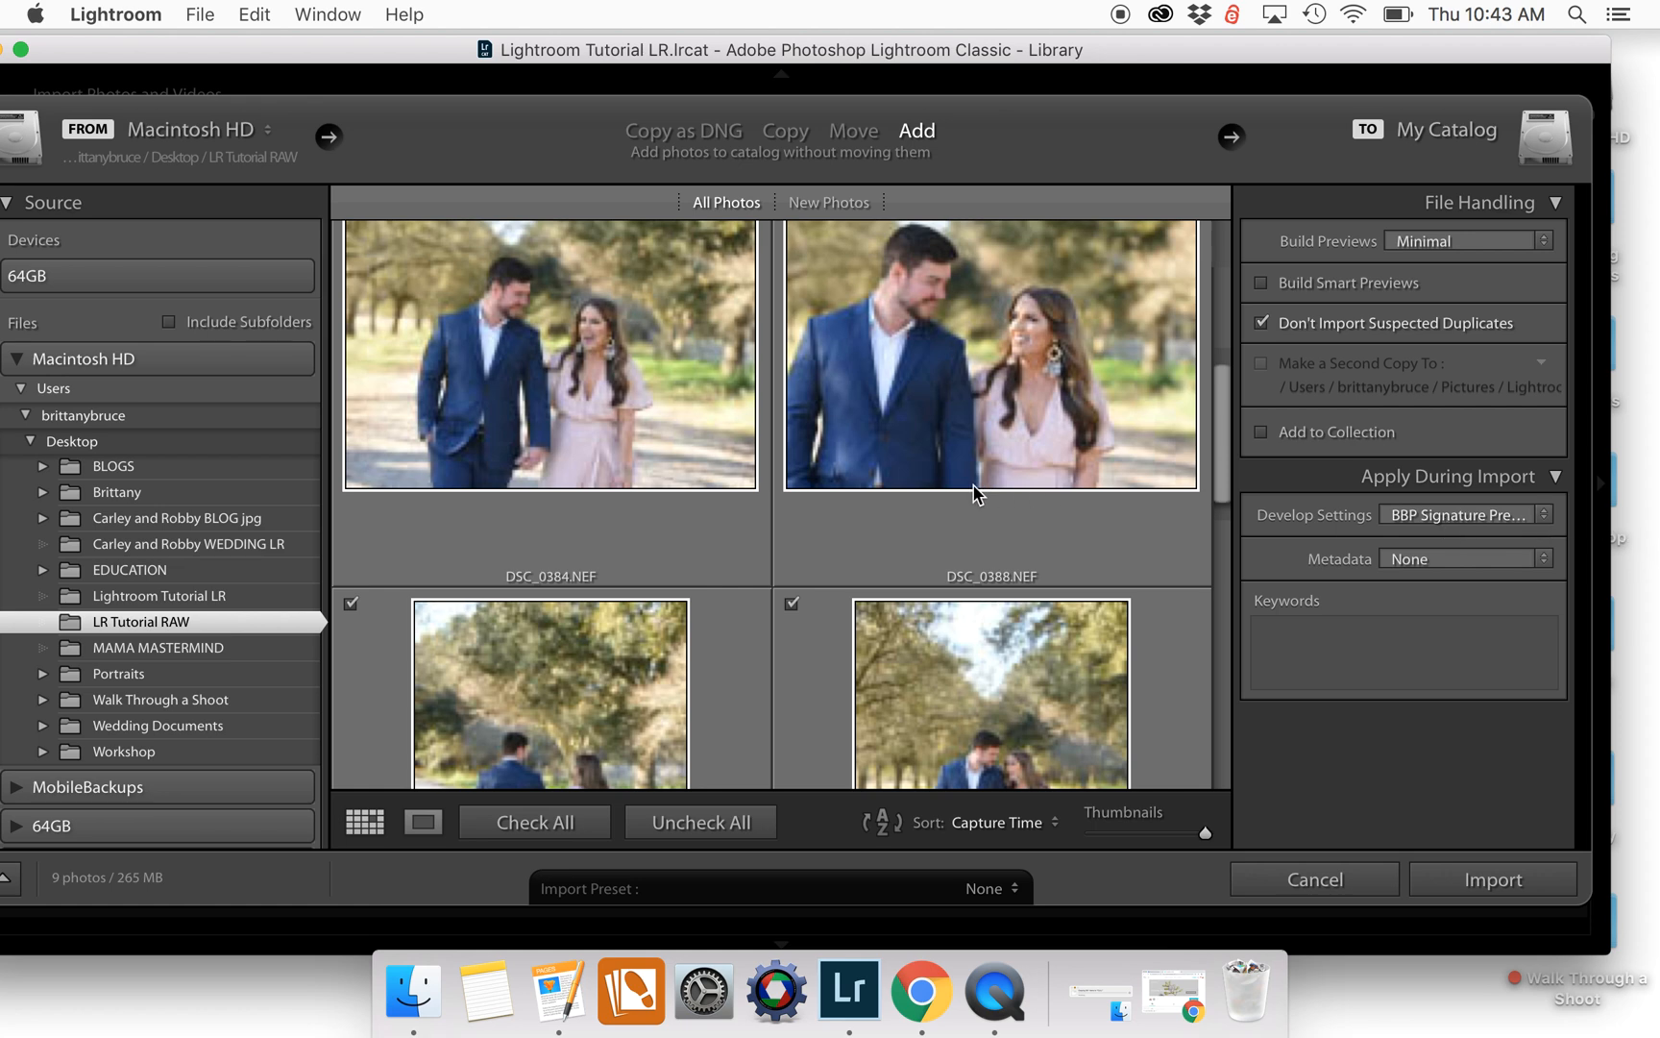
{"action": "left_click", "coordinate": [1493, 880]}
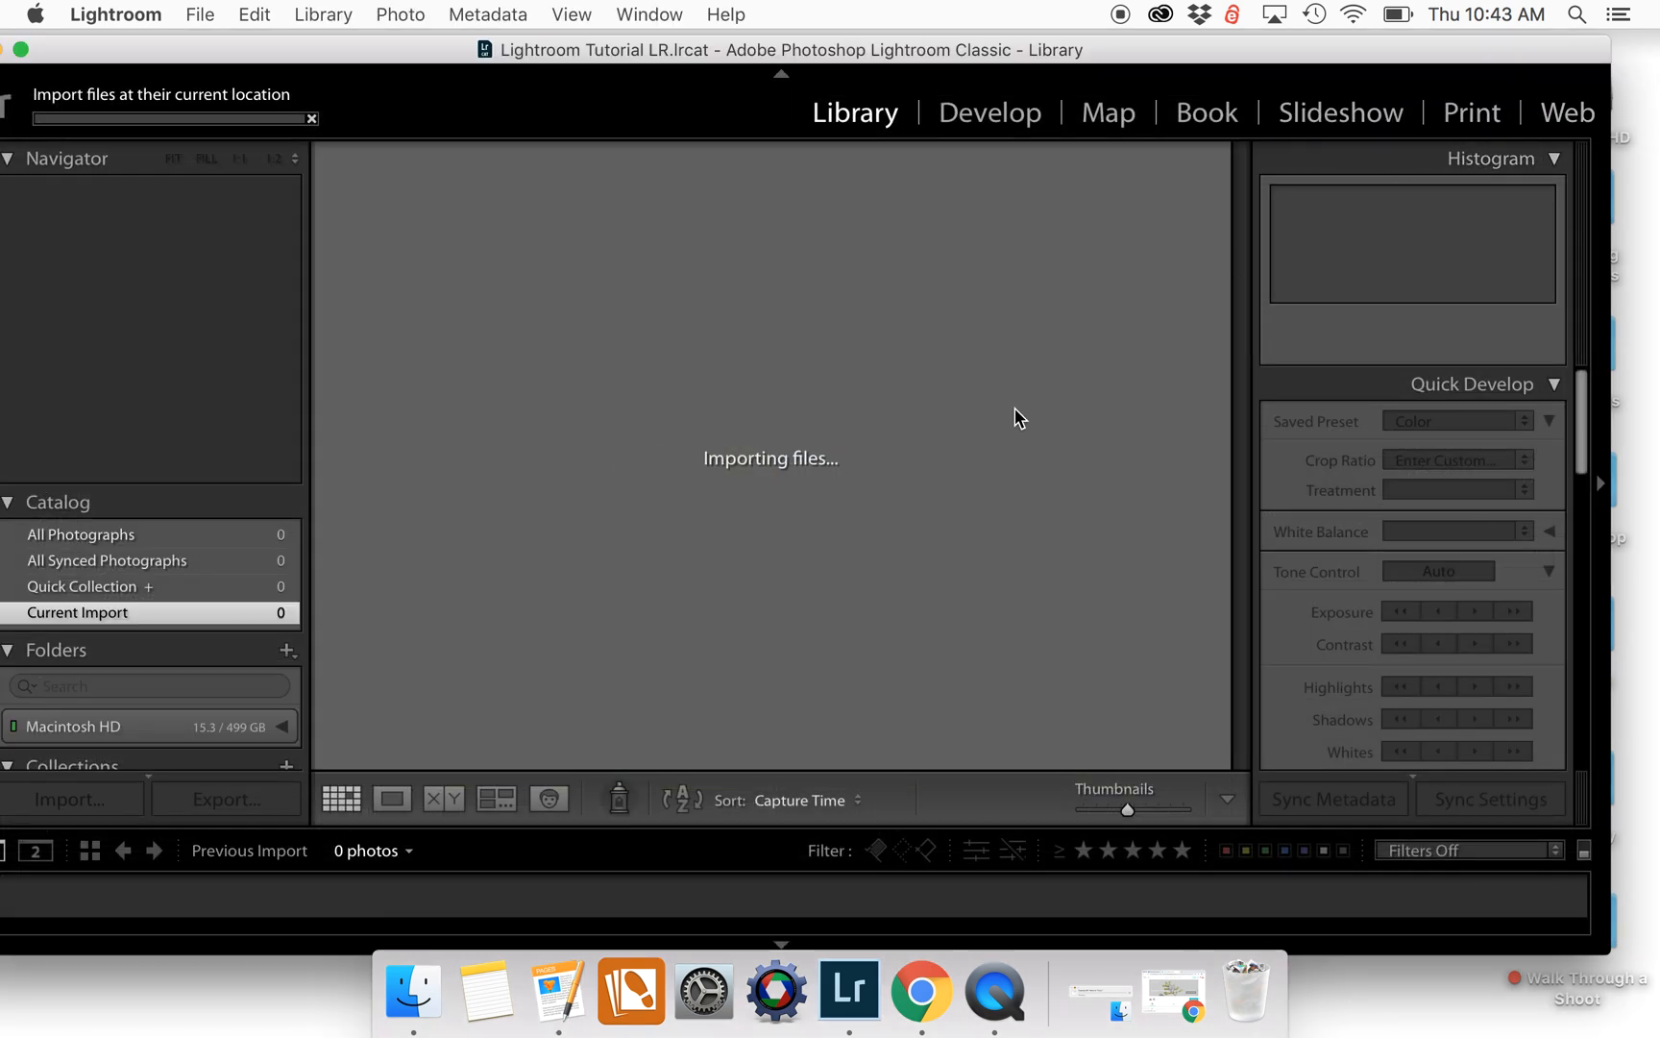
Open the first imported photo, DSC_0374.NEF, in the Develop module with the window in full screen
{"action": "left_click_drag", "start_coordinate": [411, 48], "coordinate": [466, 48]}
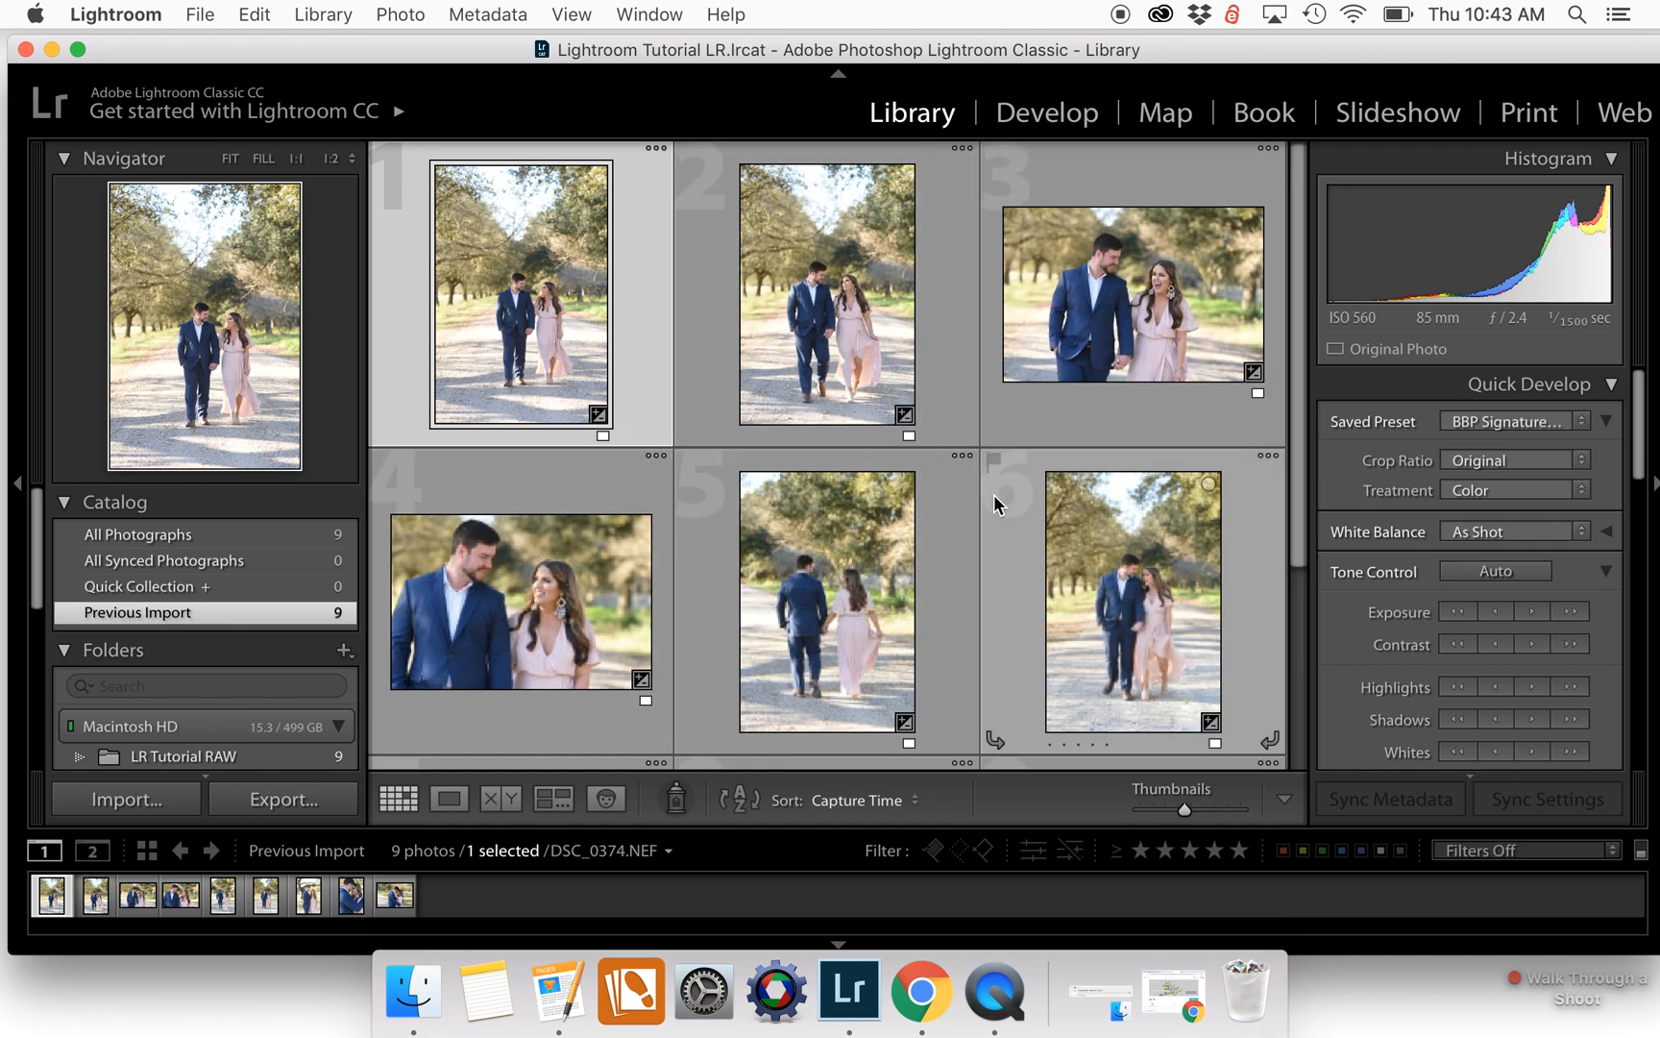
{"action": "scroll", "coordinate": [996, 504], "scroll_direction": "down", "scroll_amount": 3}
{"action": "scroll", "coordinate": [996, 504], "scroll_direction": "up", "scroll_amount": 3}
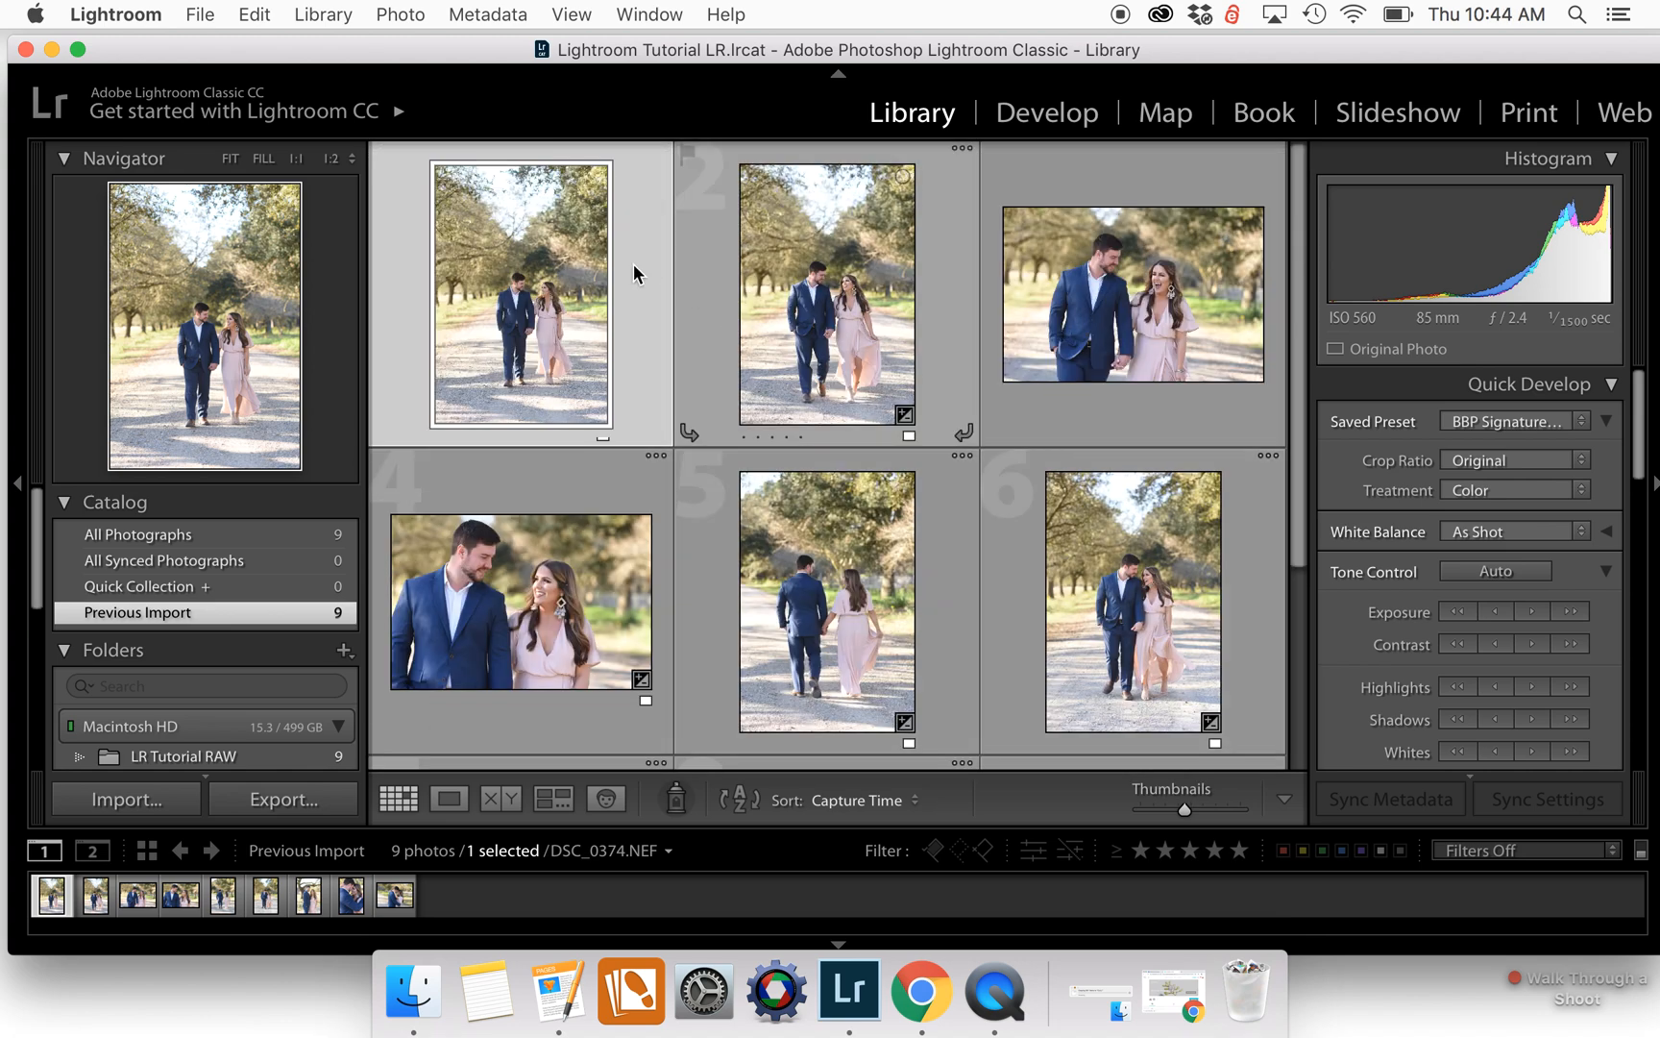
{"action": "double_click", "coordinate": [561, 292]}
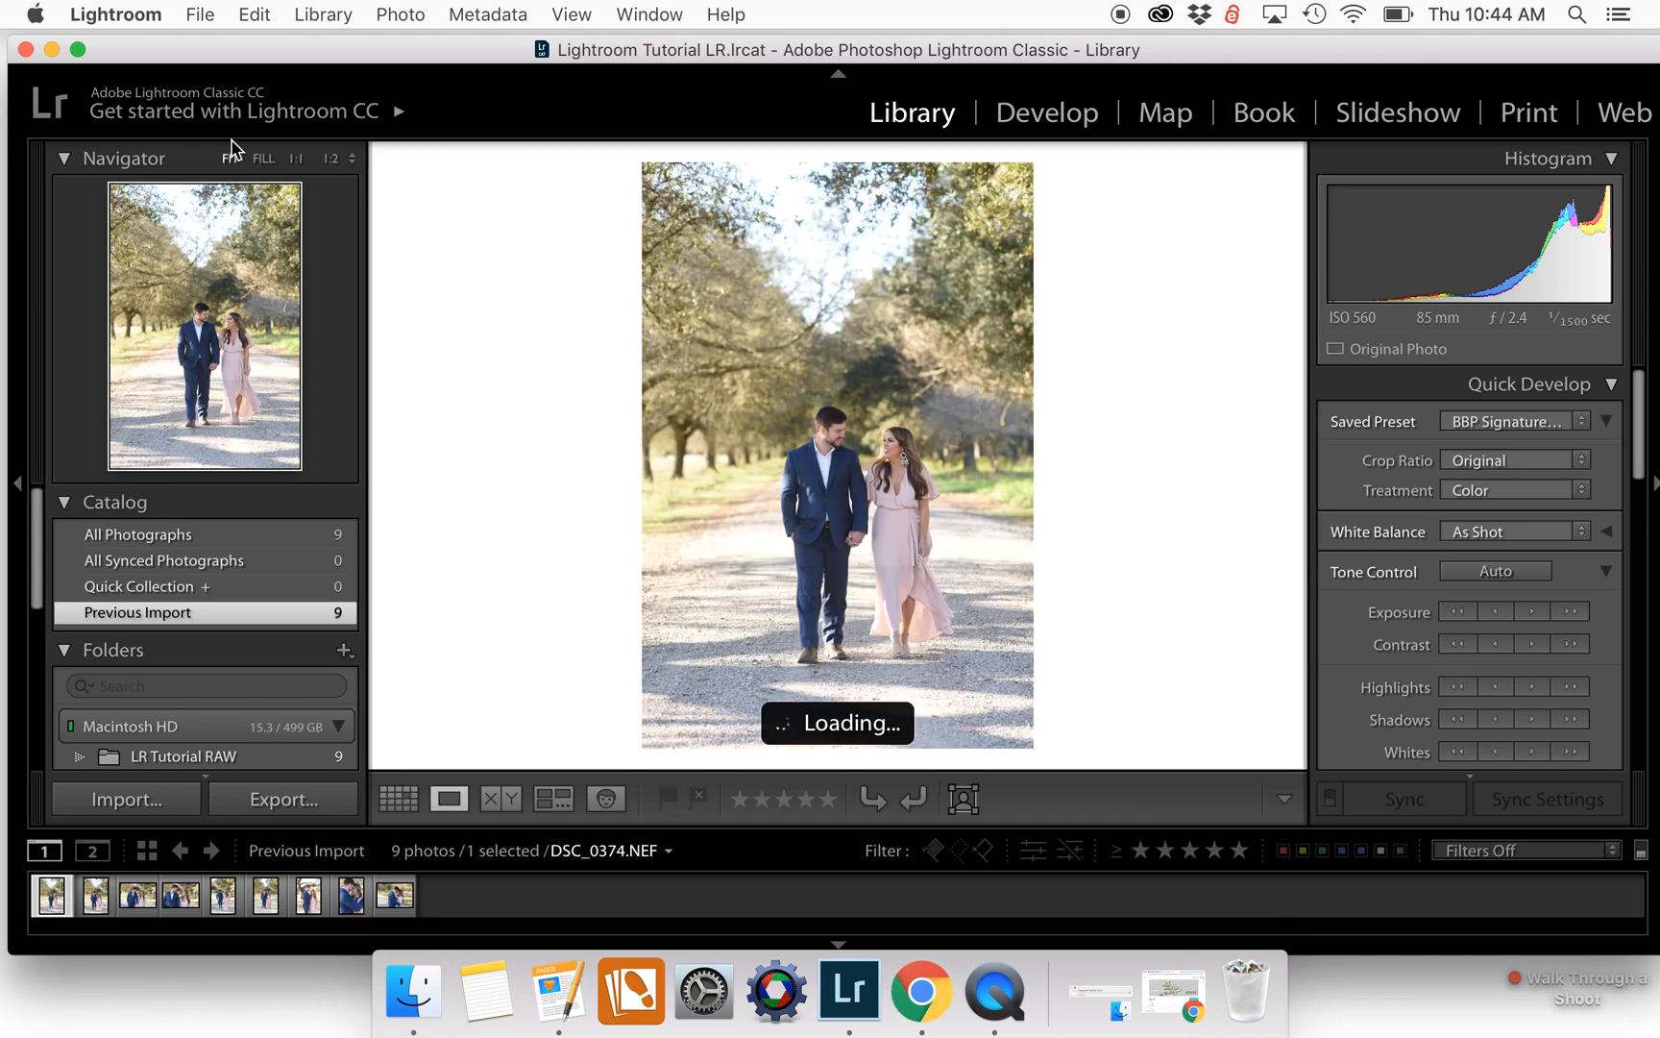
{"action": "left_click", "coordinate": [78, 49]}
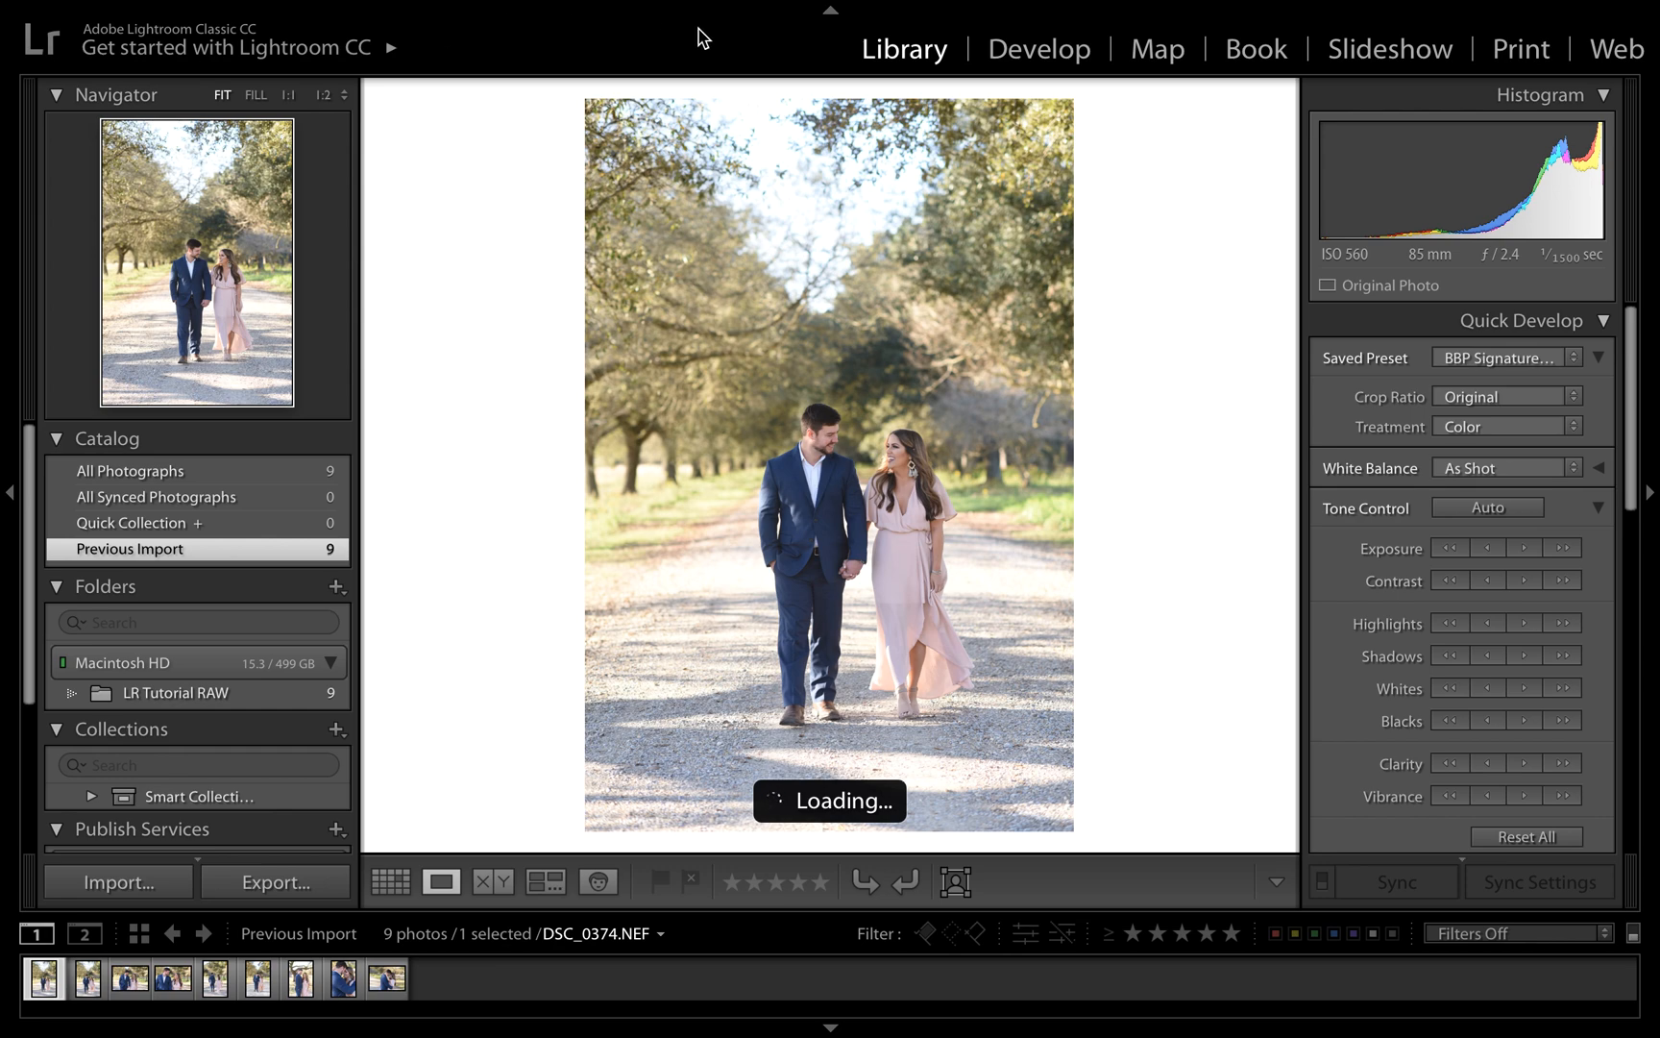
{"action": "left_click", "coordinate": [1038, 56]}
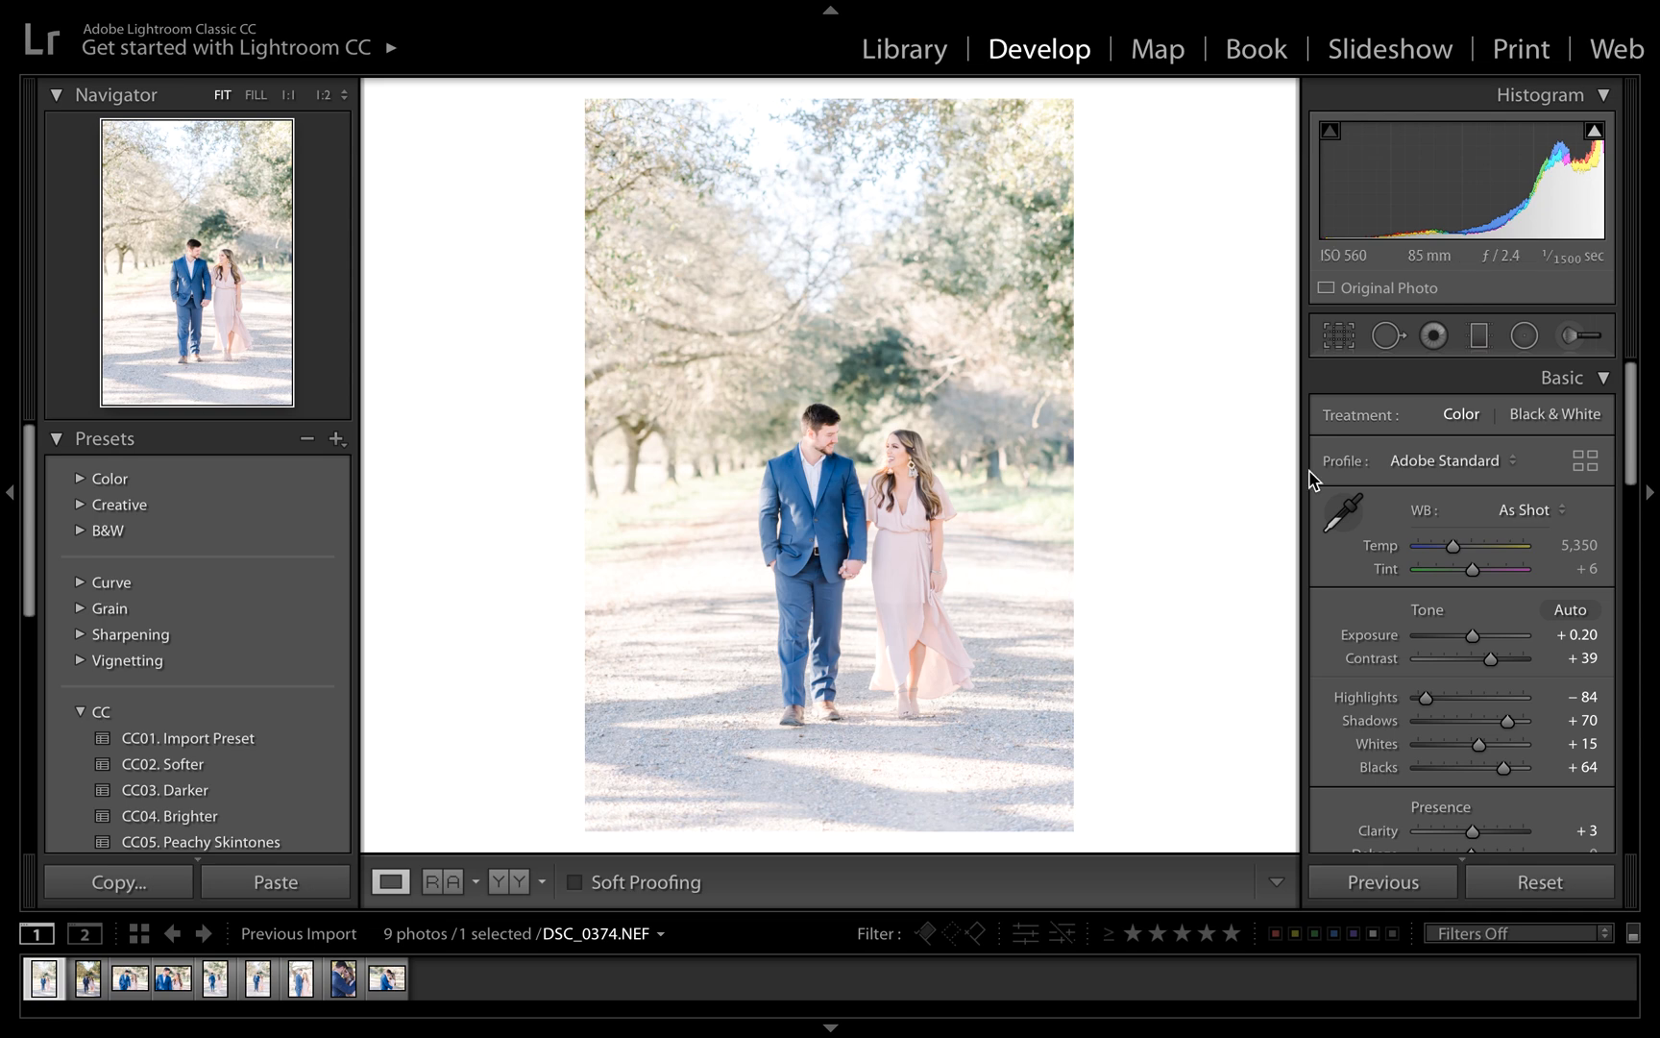
Set the exposure of the first photo to 0
{"action": "left_click", "coordinate": [1583, 634]}
{"action": "type", "text": "0"}
{"action": "key", "text": "Return"}
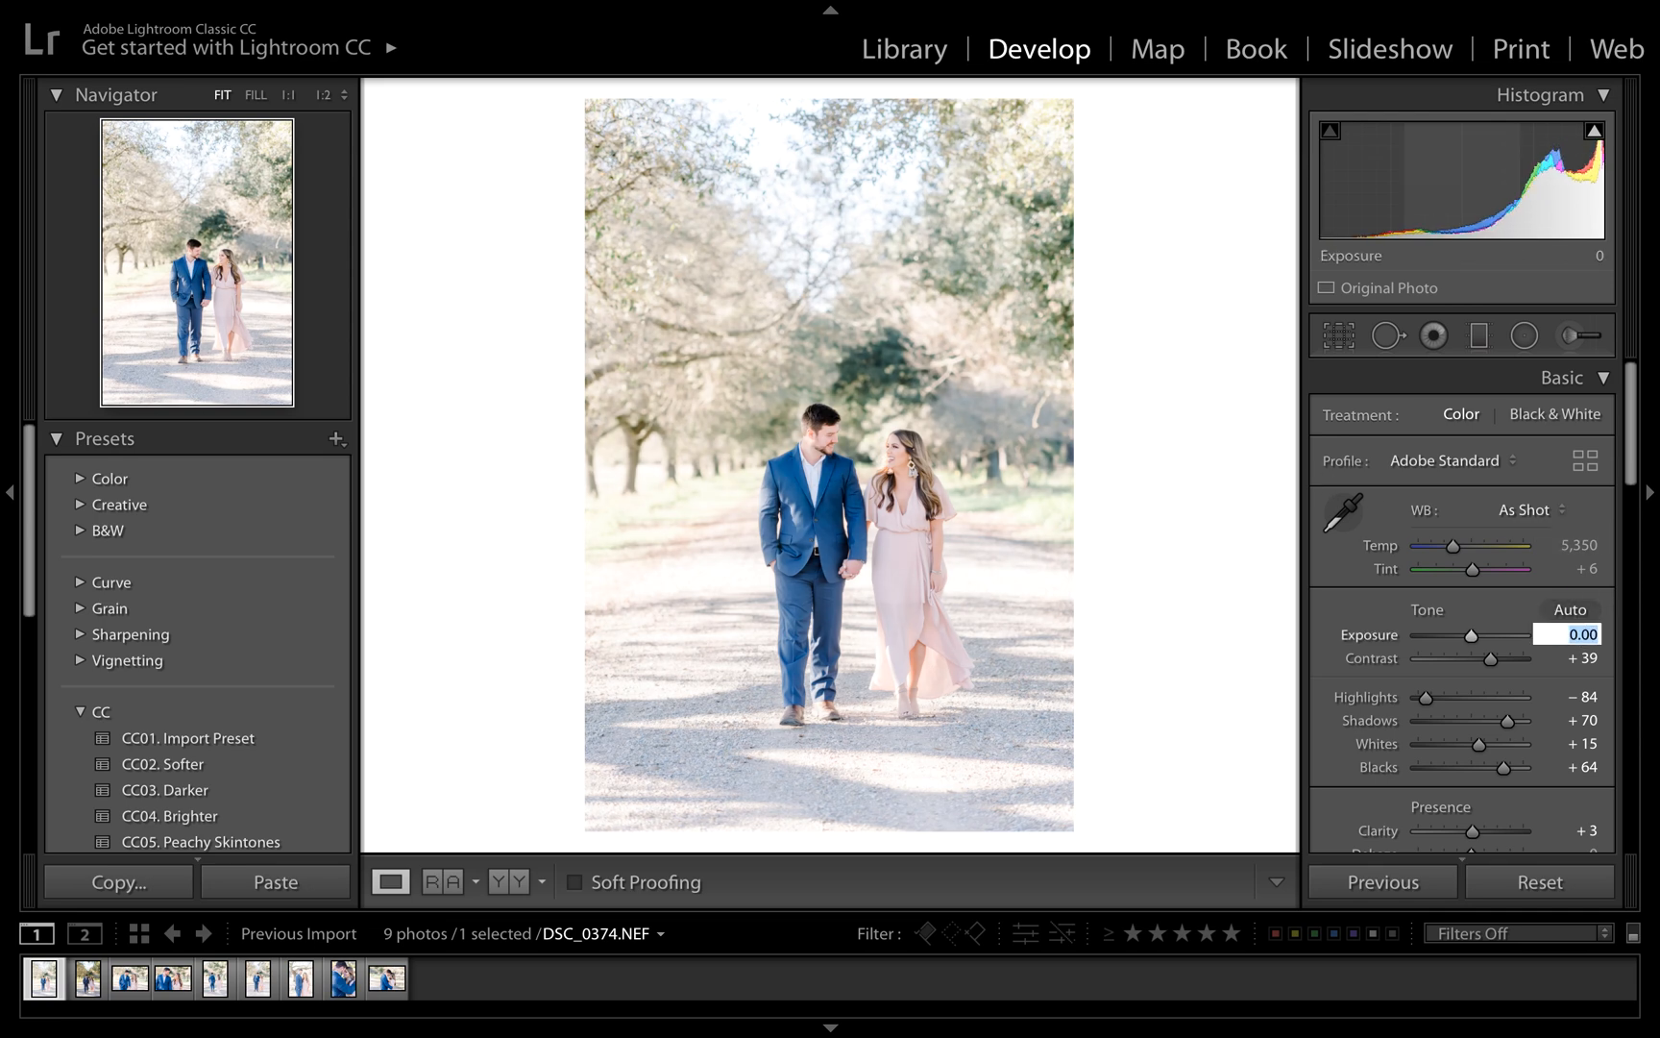
Crop the photo slightly inward from its lower-left corner, keeping the original aspect ratio
{"action": "left_click", "coordinate": [1338, 336]}
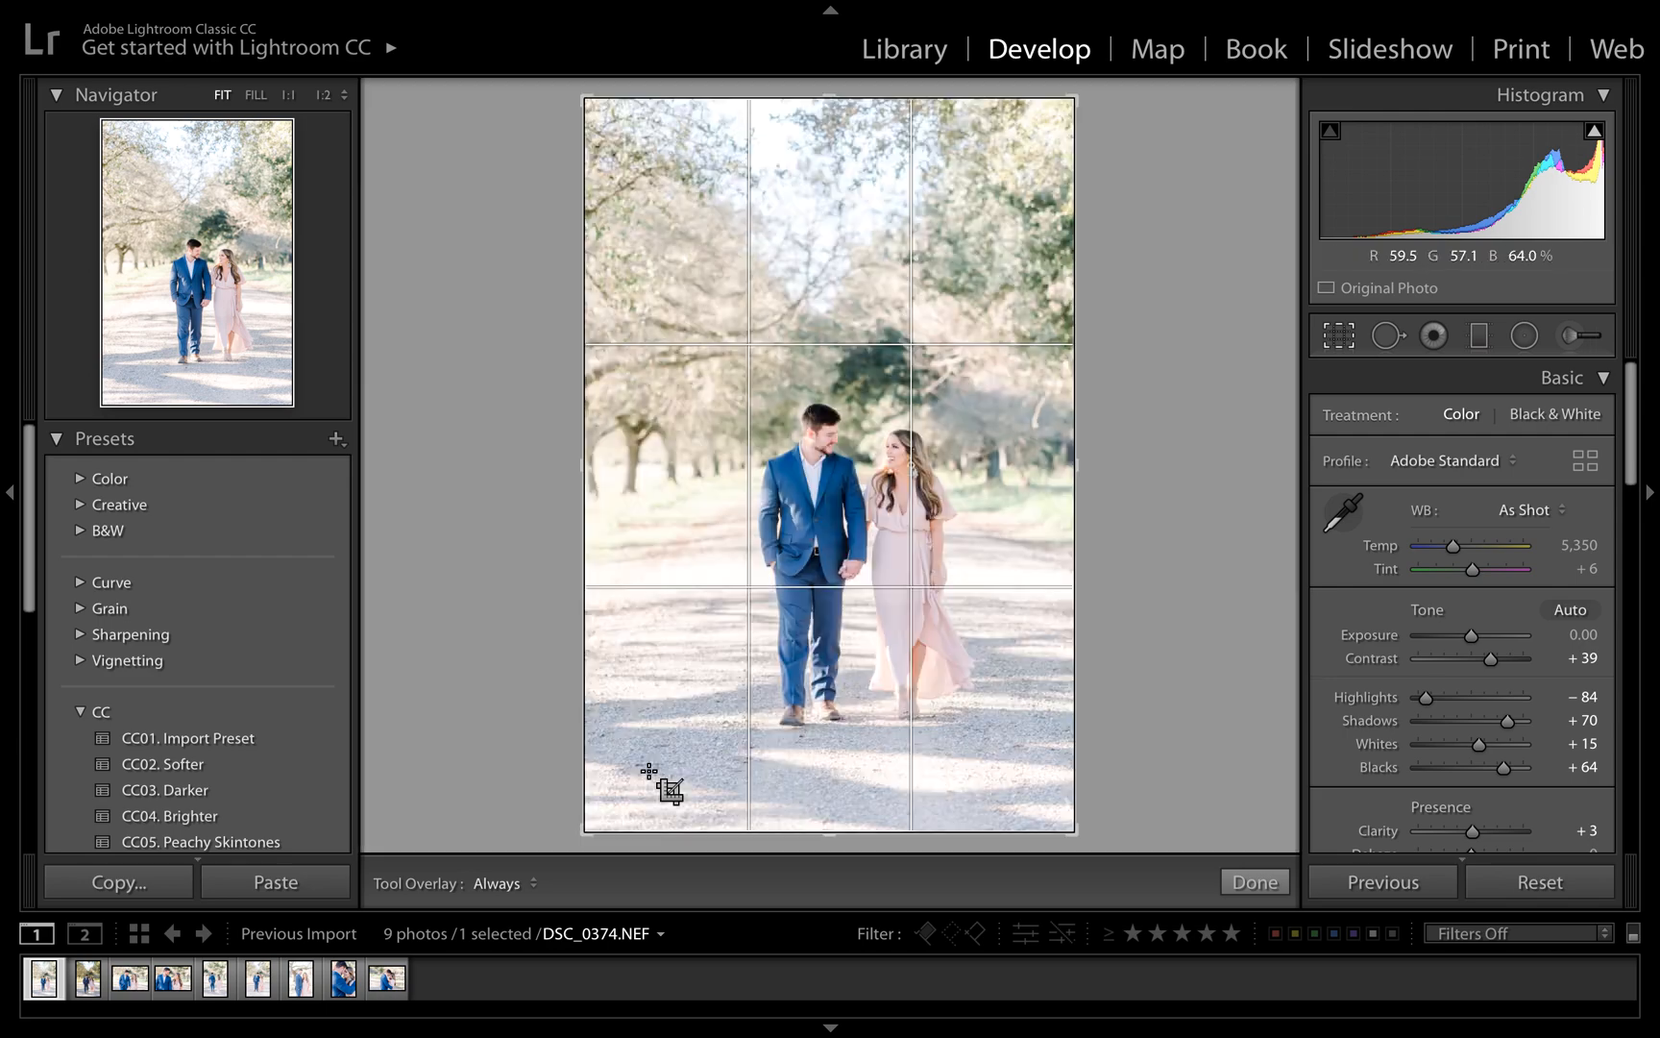
{"action": "left_click_drag", "start_coordinate": [590, 828], "coordinate": [614, 804]}
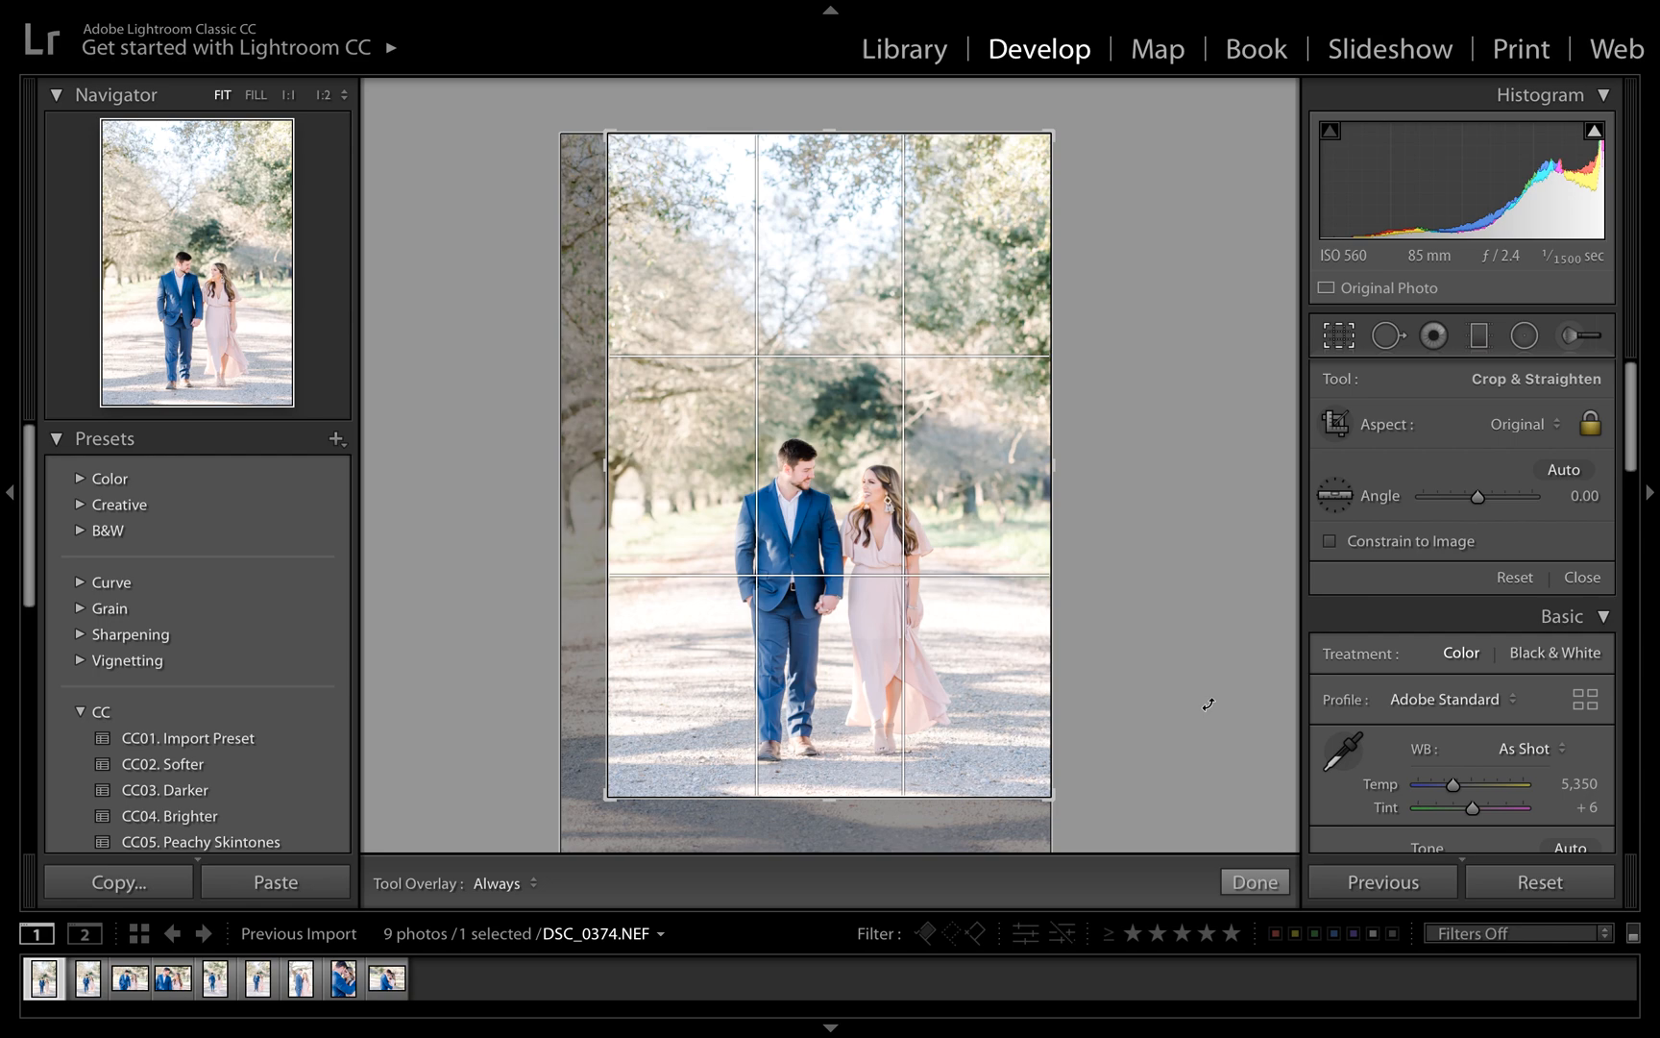
{"action": "left_click", "coordinate": [1338, 335]}
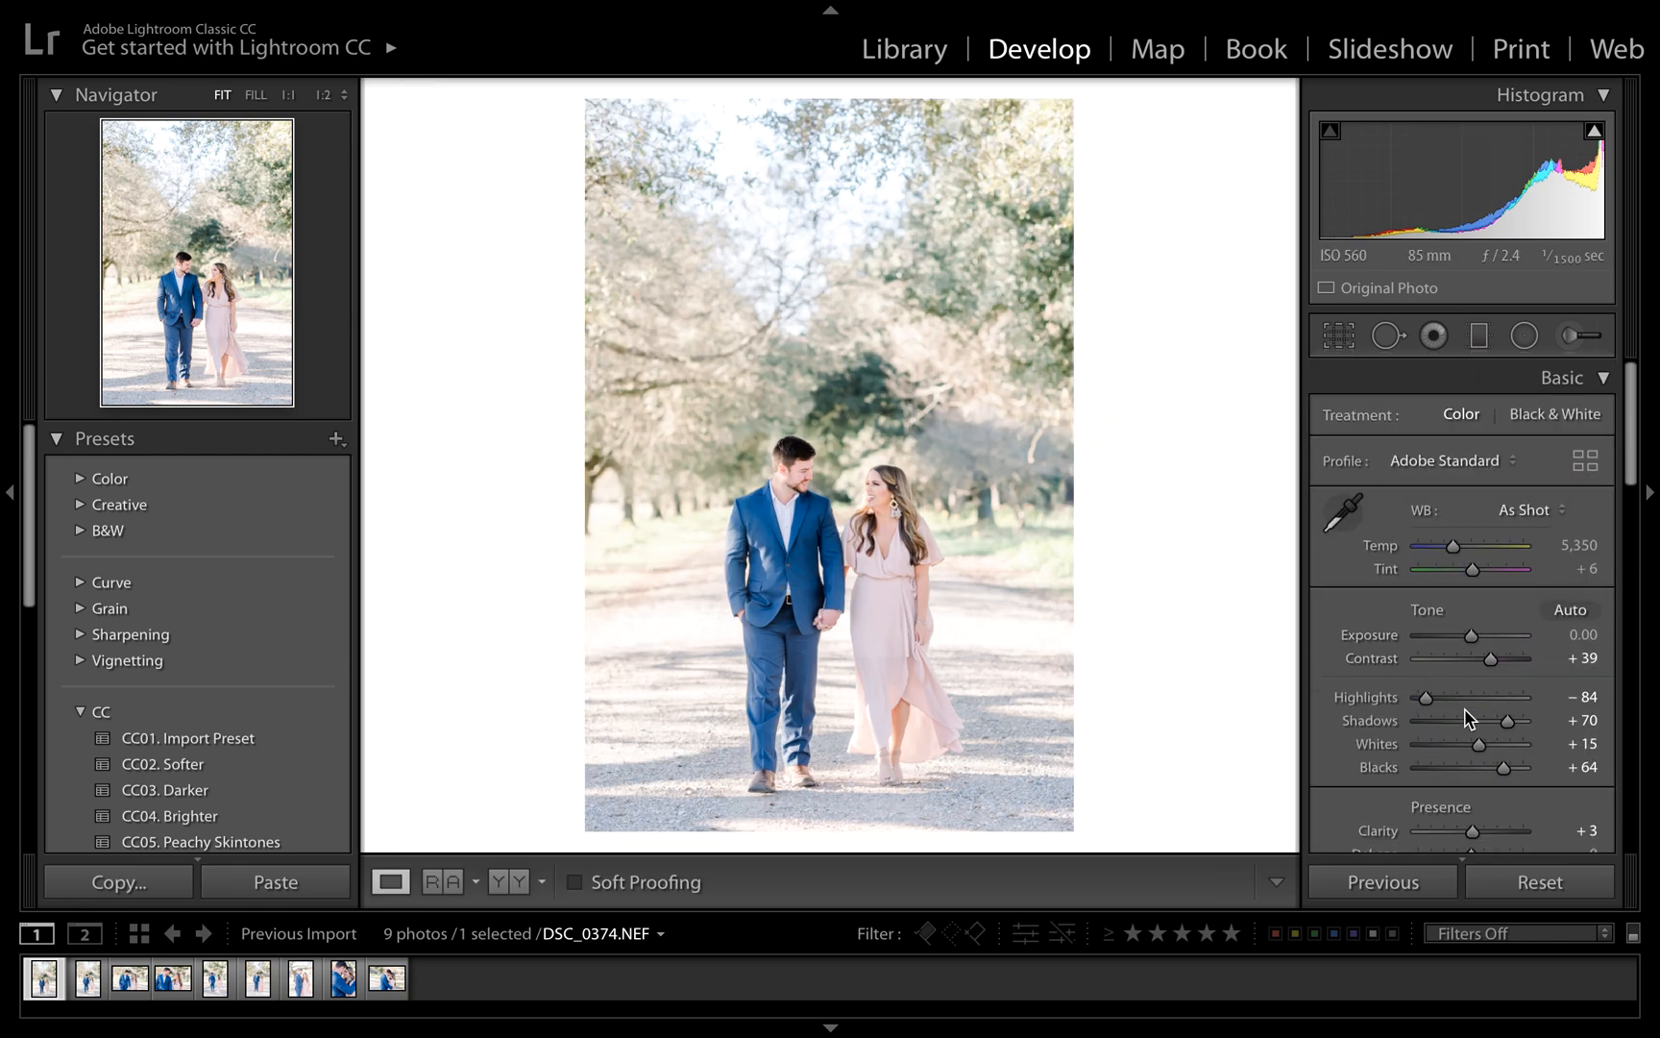
Set the photo's Shadows to +61, Whites to +80, Blacks to +78 and Tint to 0
{"action": "mouse_move", "coordinate": [1490, 745]}
{"action": "left_mouse_down"}
{"action": "mouse_move", "coordinate": [1517, 770]}
{"action": "mouse_move", "coordinate": [1502, 723]}
{"action": "mouse_move", "coordinate": [1514, 746]}
{"action": "left_mouse_up"}
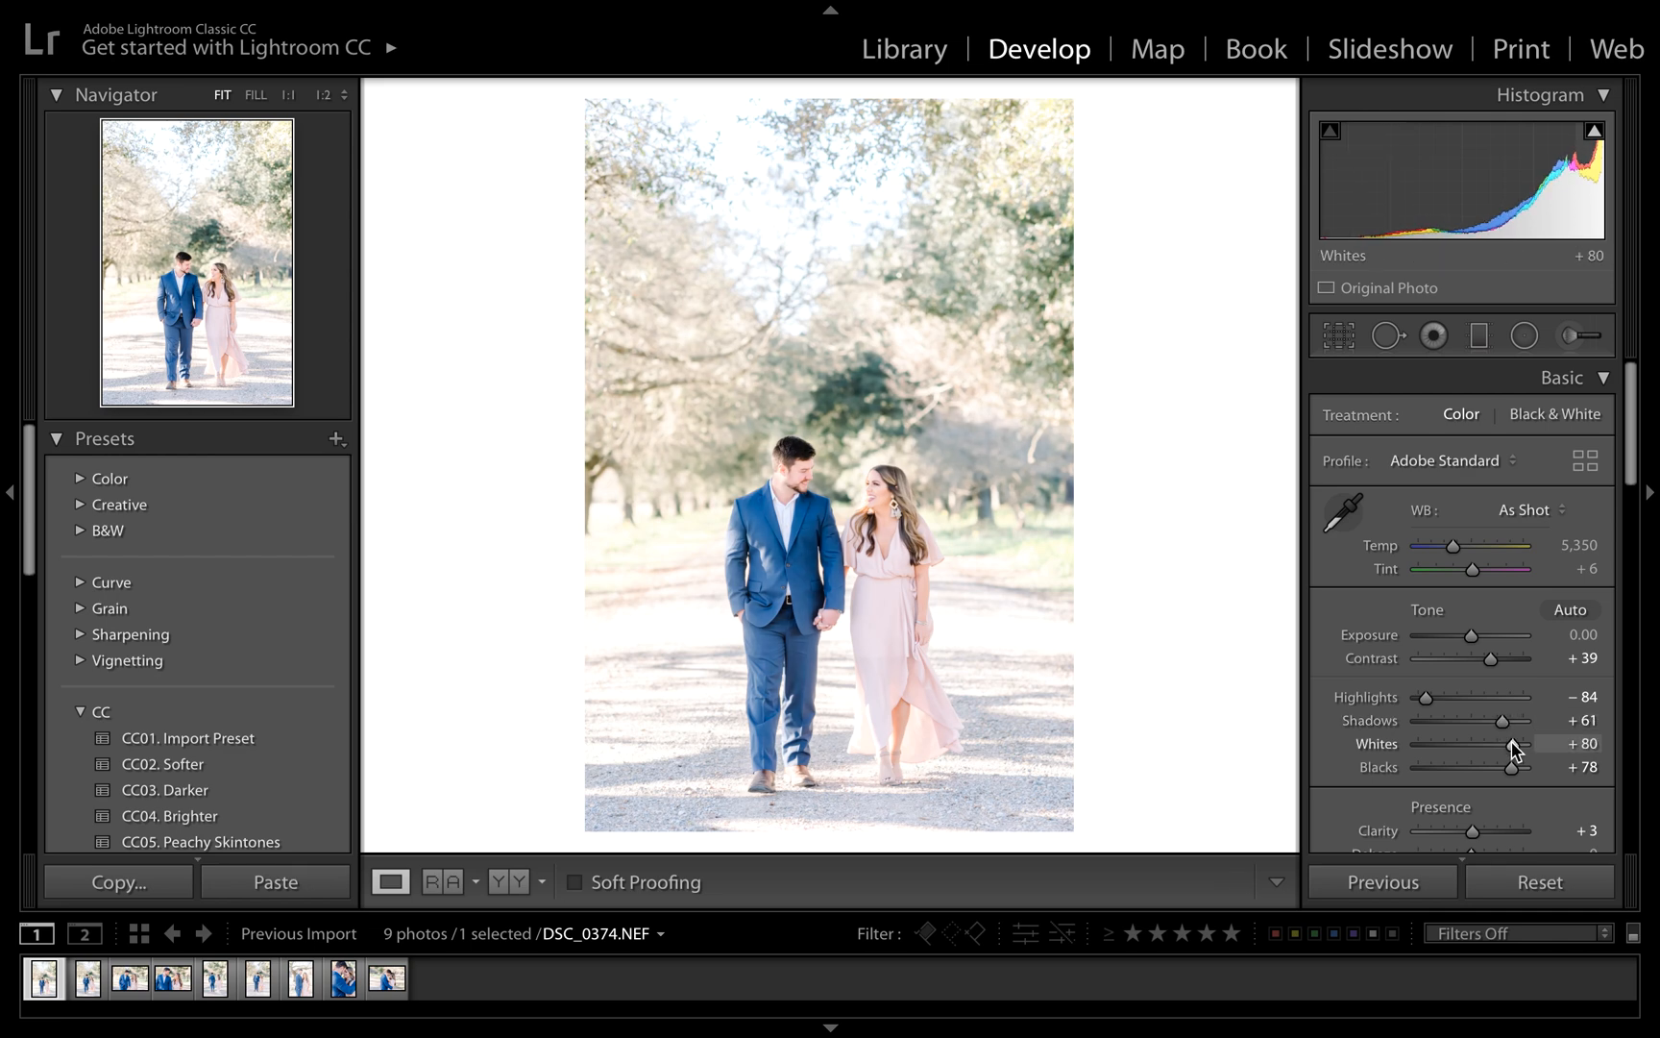
{"action": "left_click", "coordinate": [1587, 568]}
{"action": "type", "text": "0"}
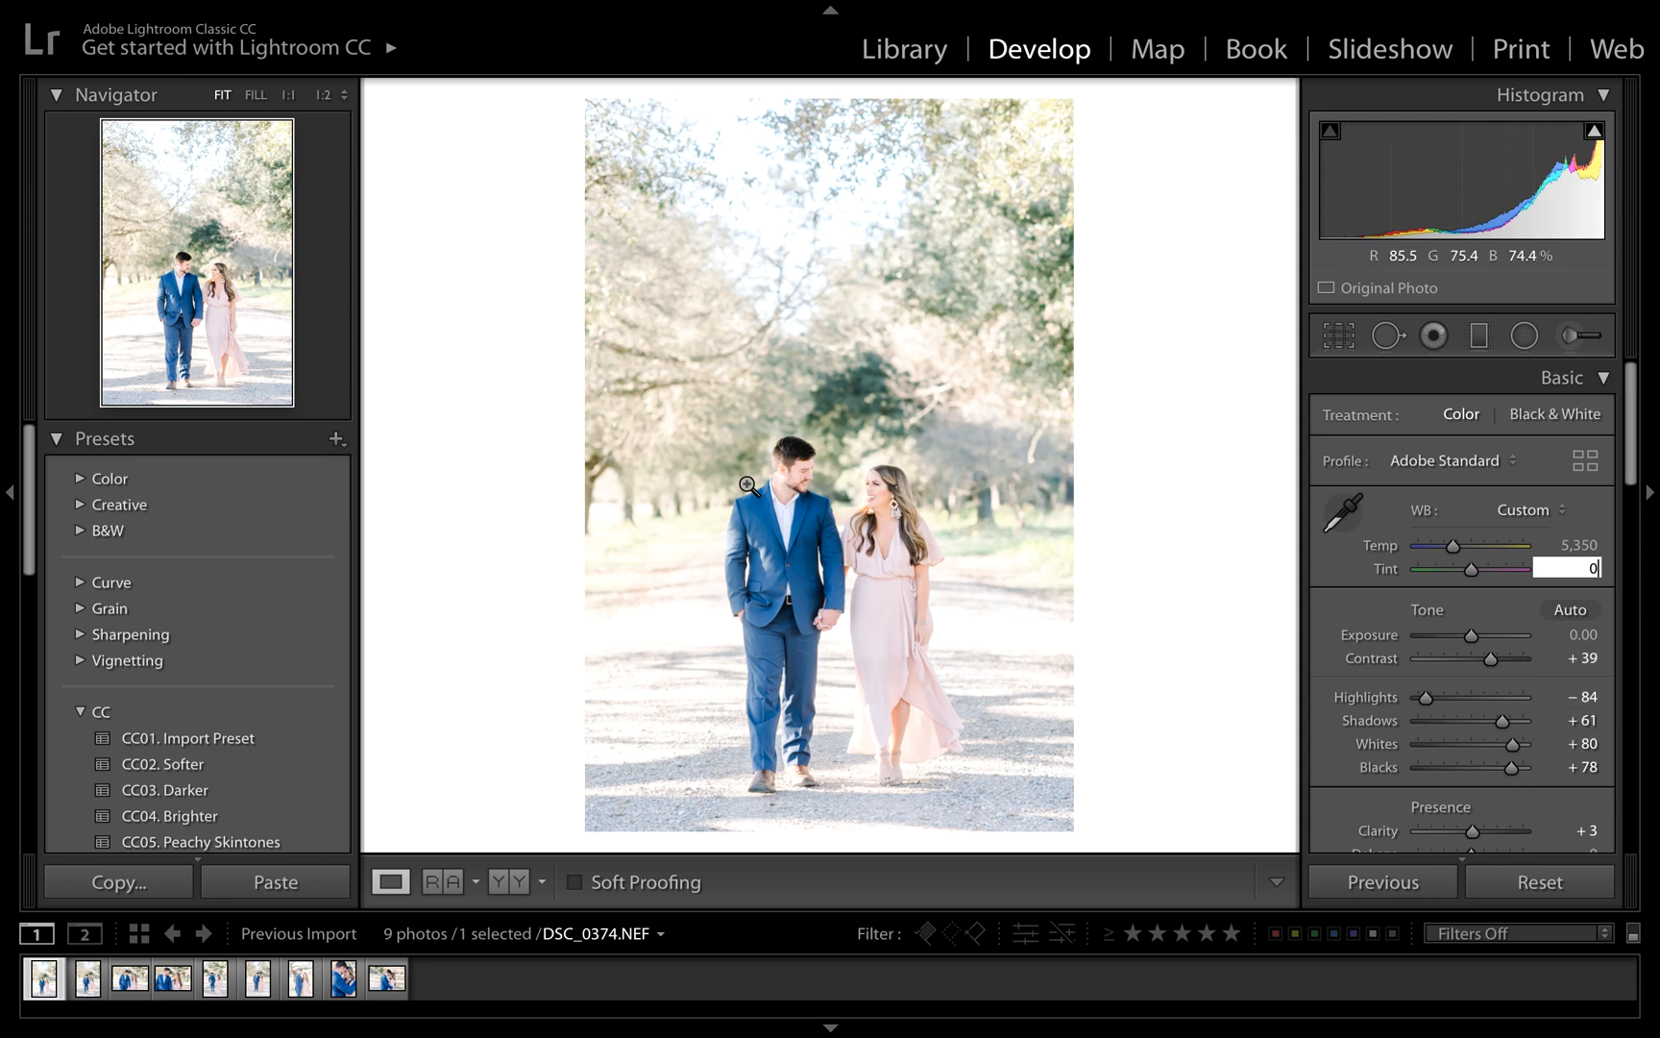
{"action": "left_click", "coordinate": [125, 990]}
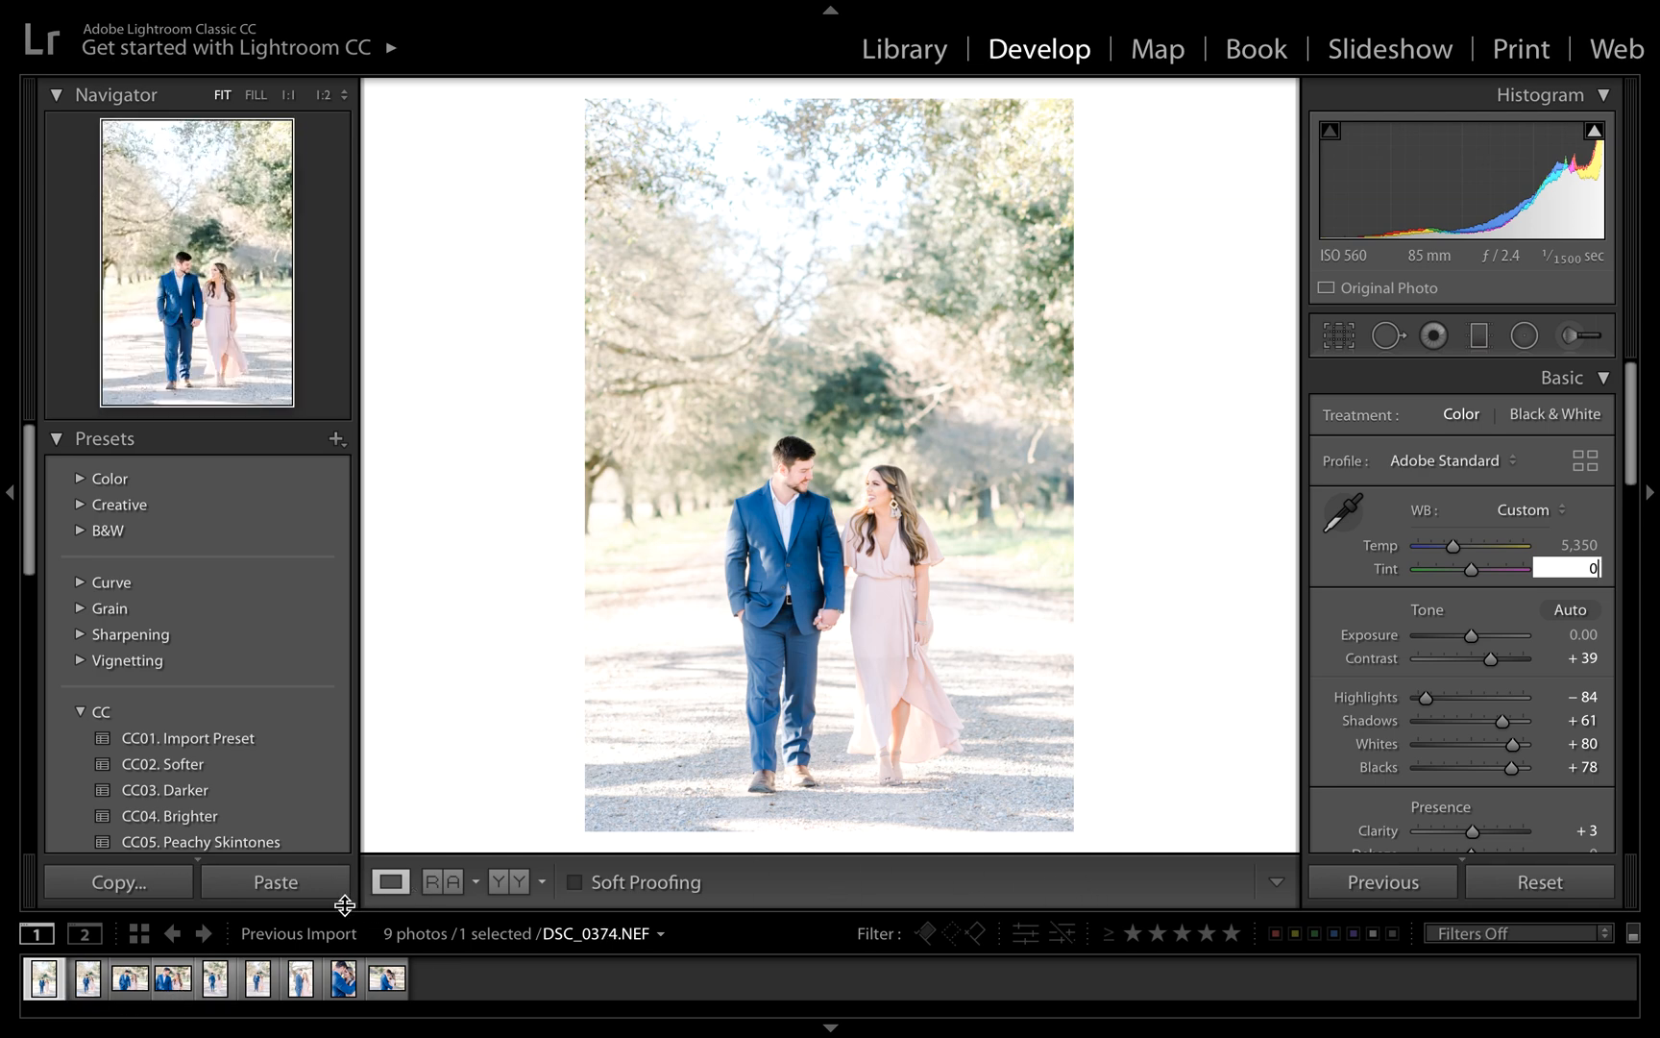
{"action": "left_click", "coordinate": [86, 990], "text": "ctrl"}
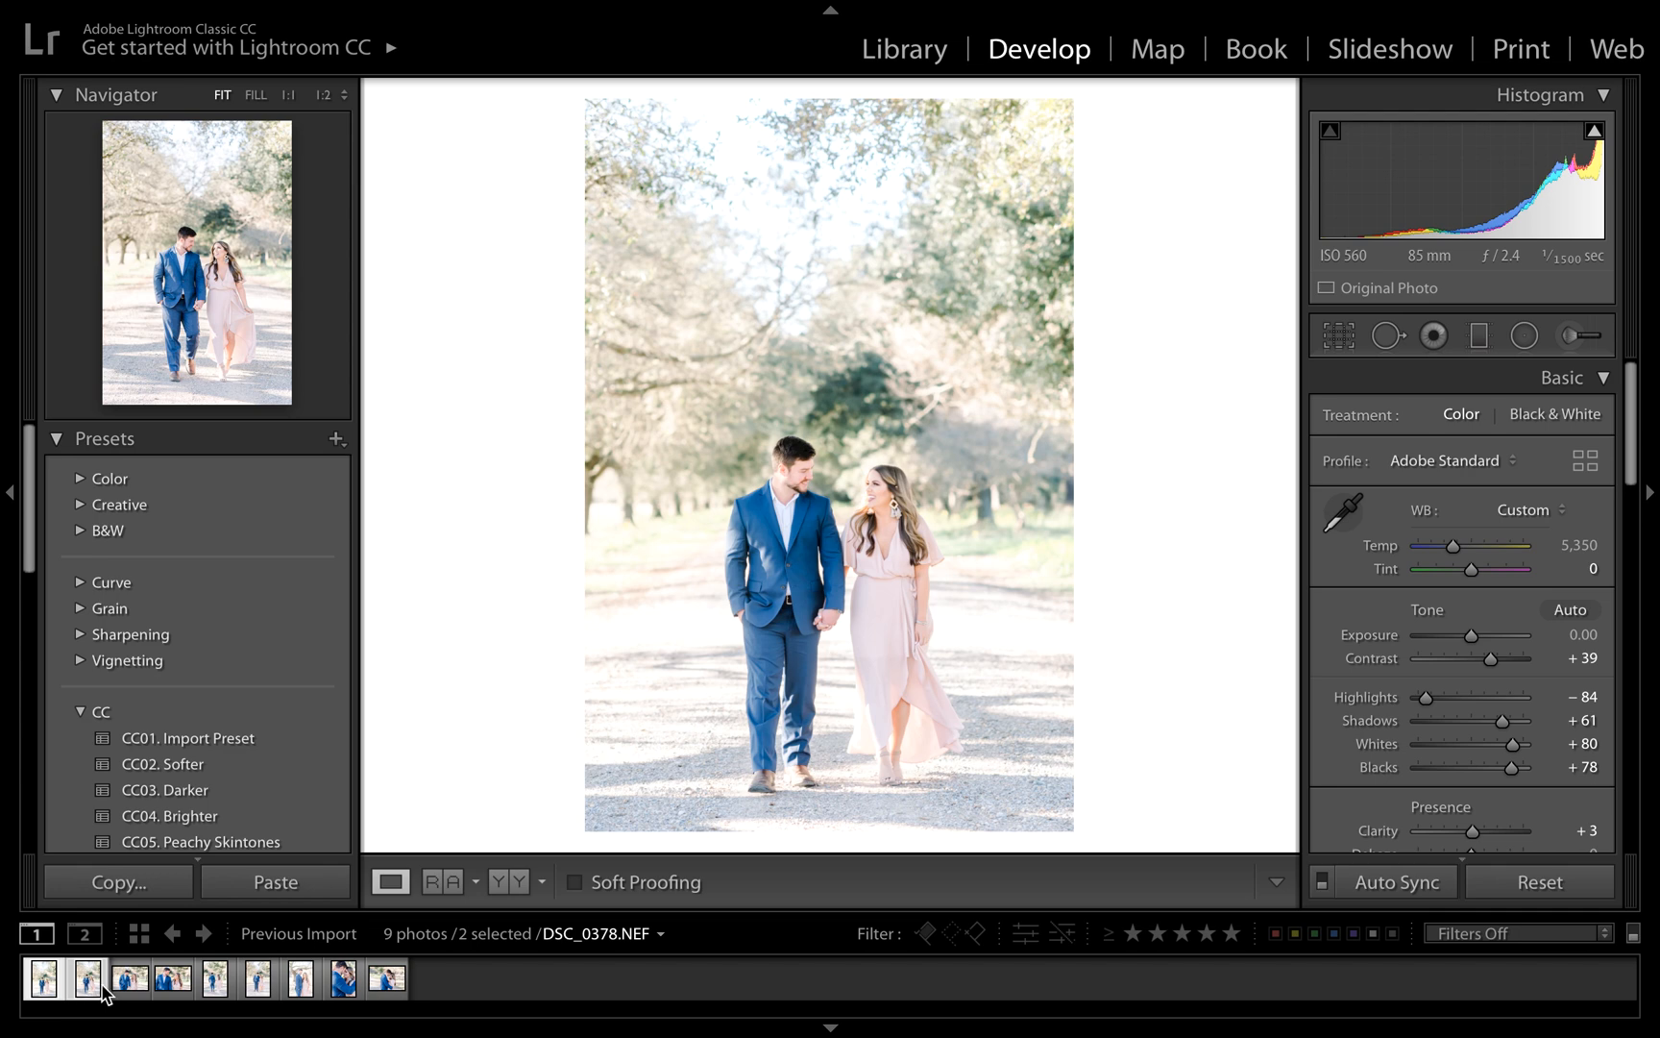
{"action": "left_click", "coordinate": [128, 982], "text": "ctrl"}
{"action": "left_click", "coordinate": [163, 977], "text": "ctrl"}
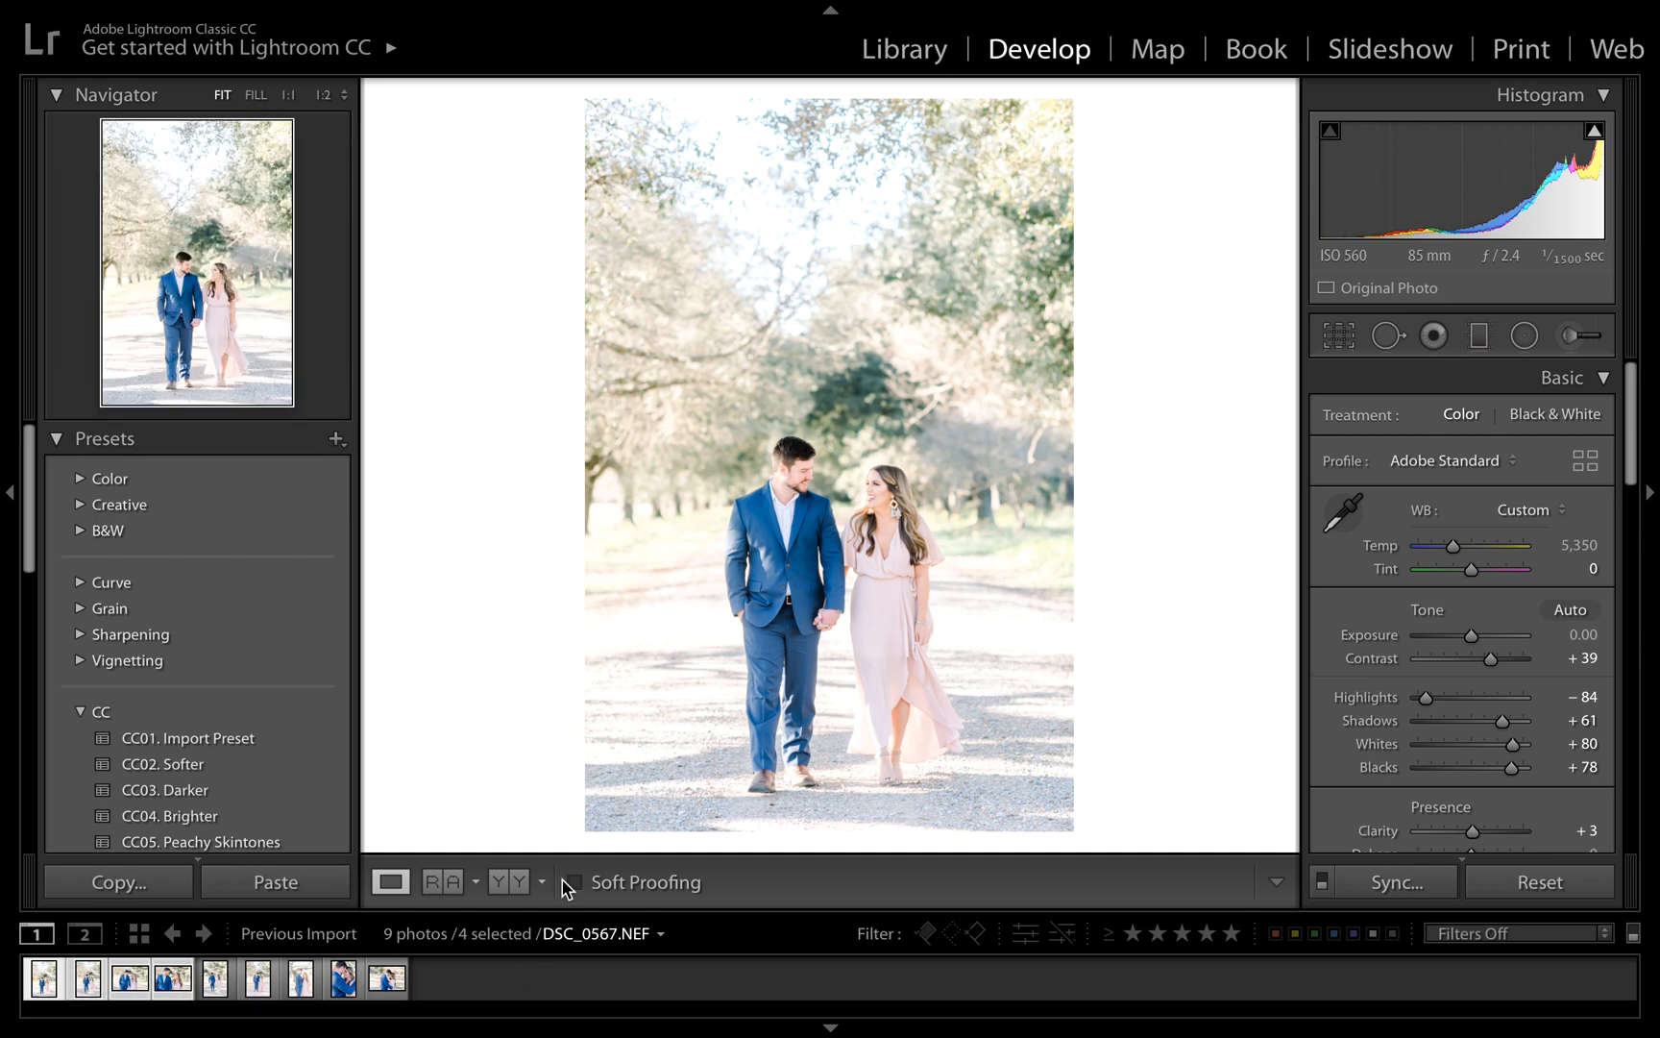
{"action": "left_click", "coordinate": [257, 980]}
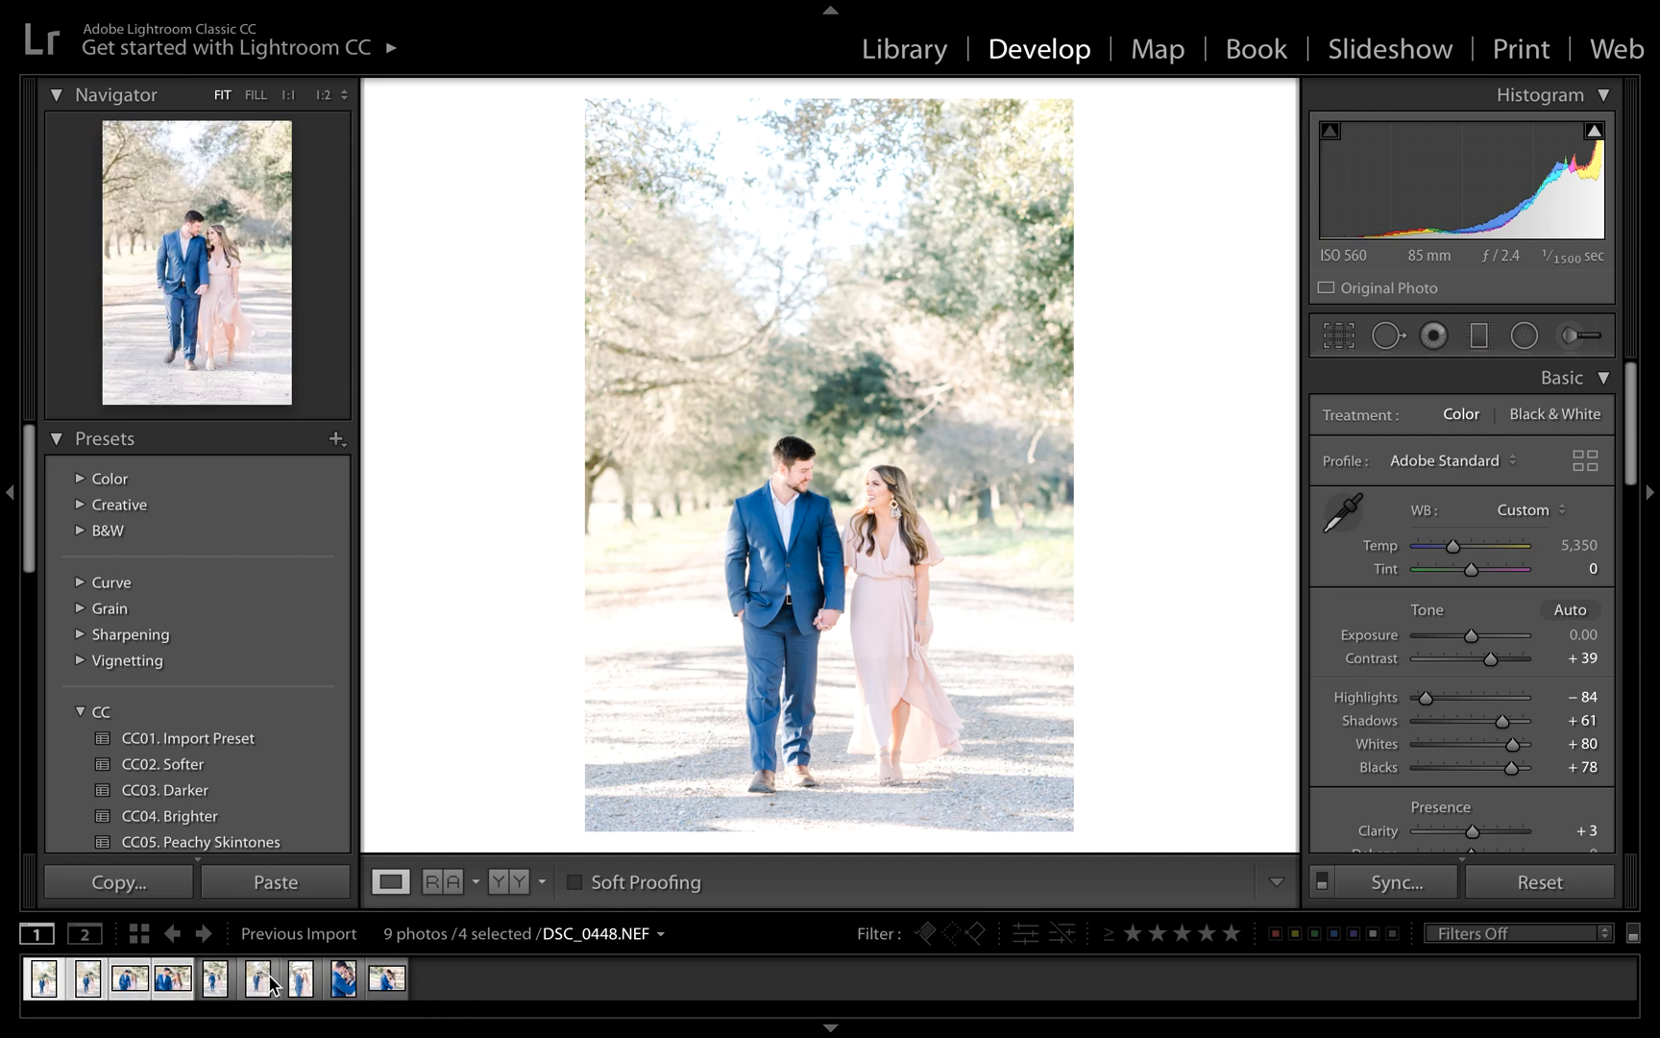
{"action": "left_click", "coordinate": [45, 985]}
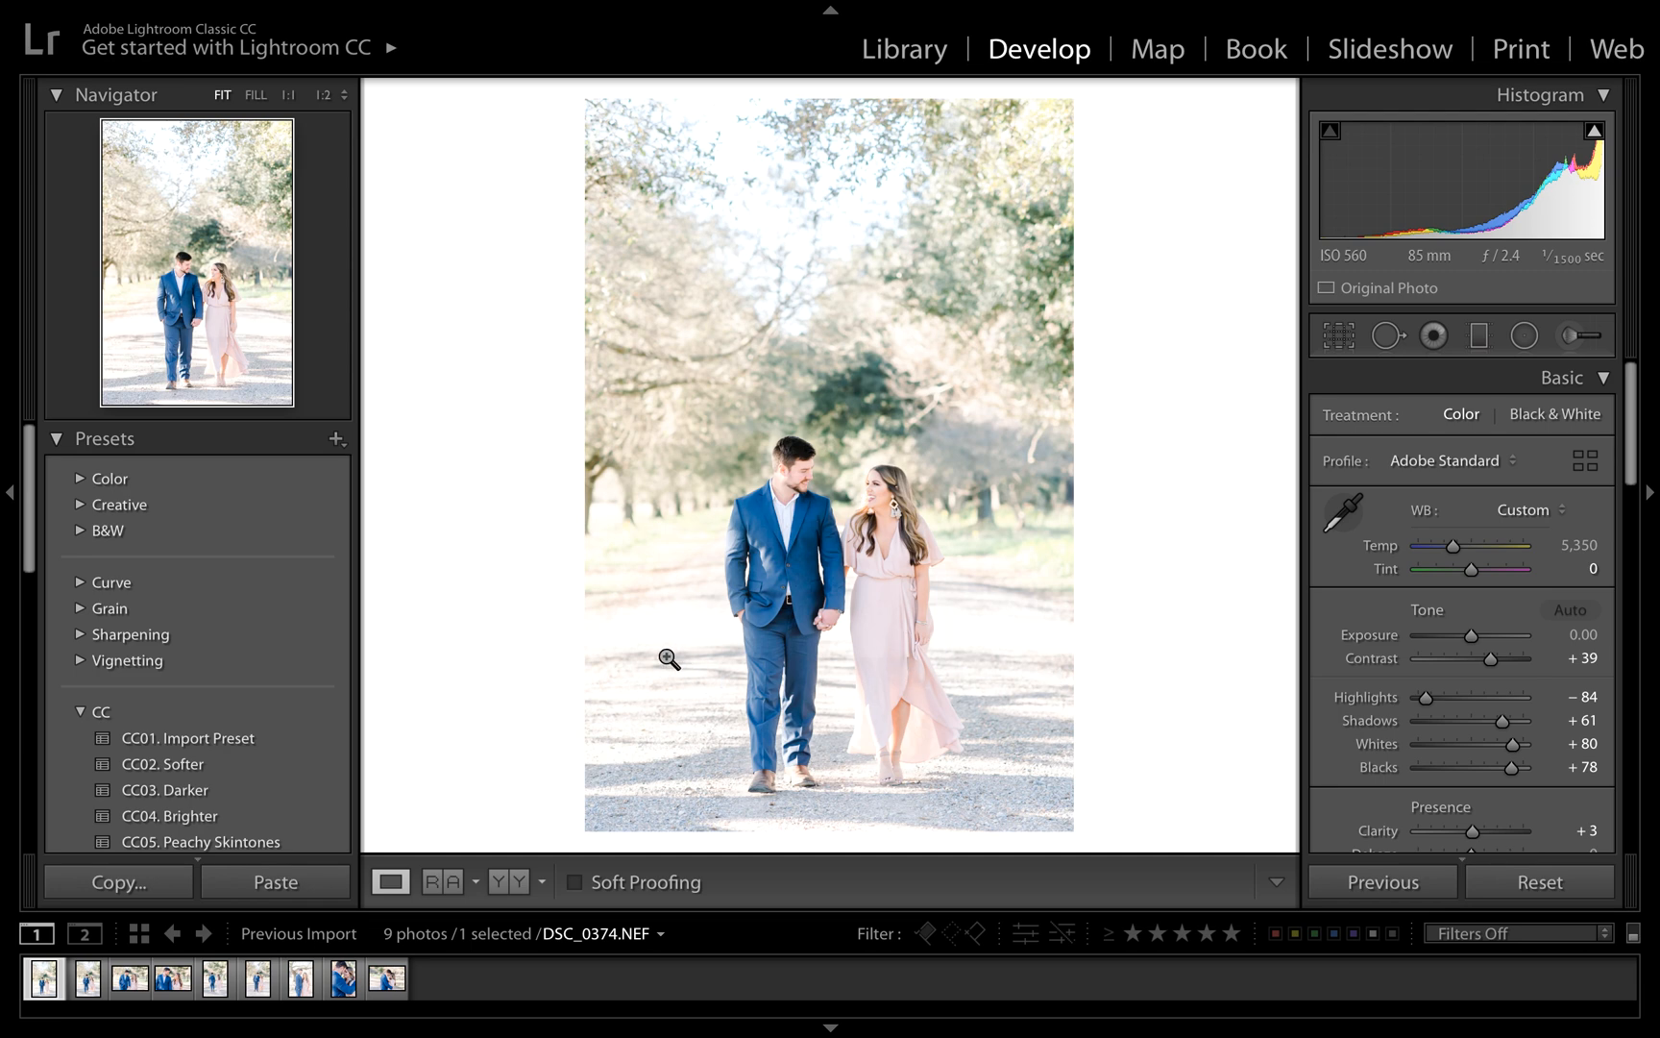
Select the first four photos in the filmstrip together, keeping the edited DSC_0374.NEF as the active photo
{"action": "left_click", "coordinate": [92, 980]}
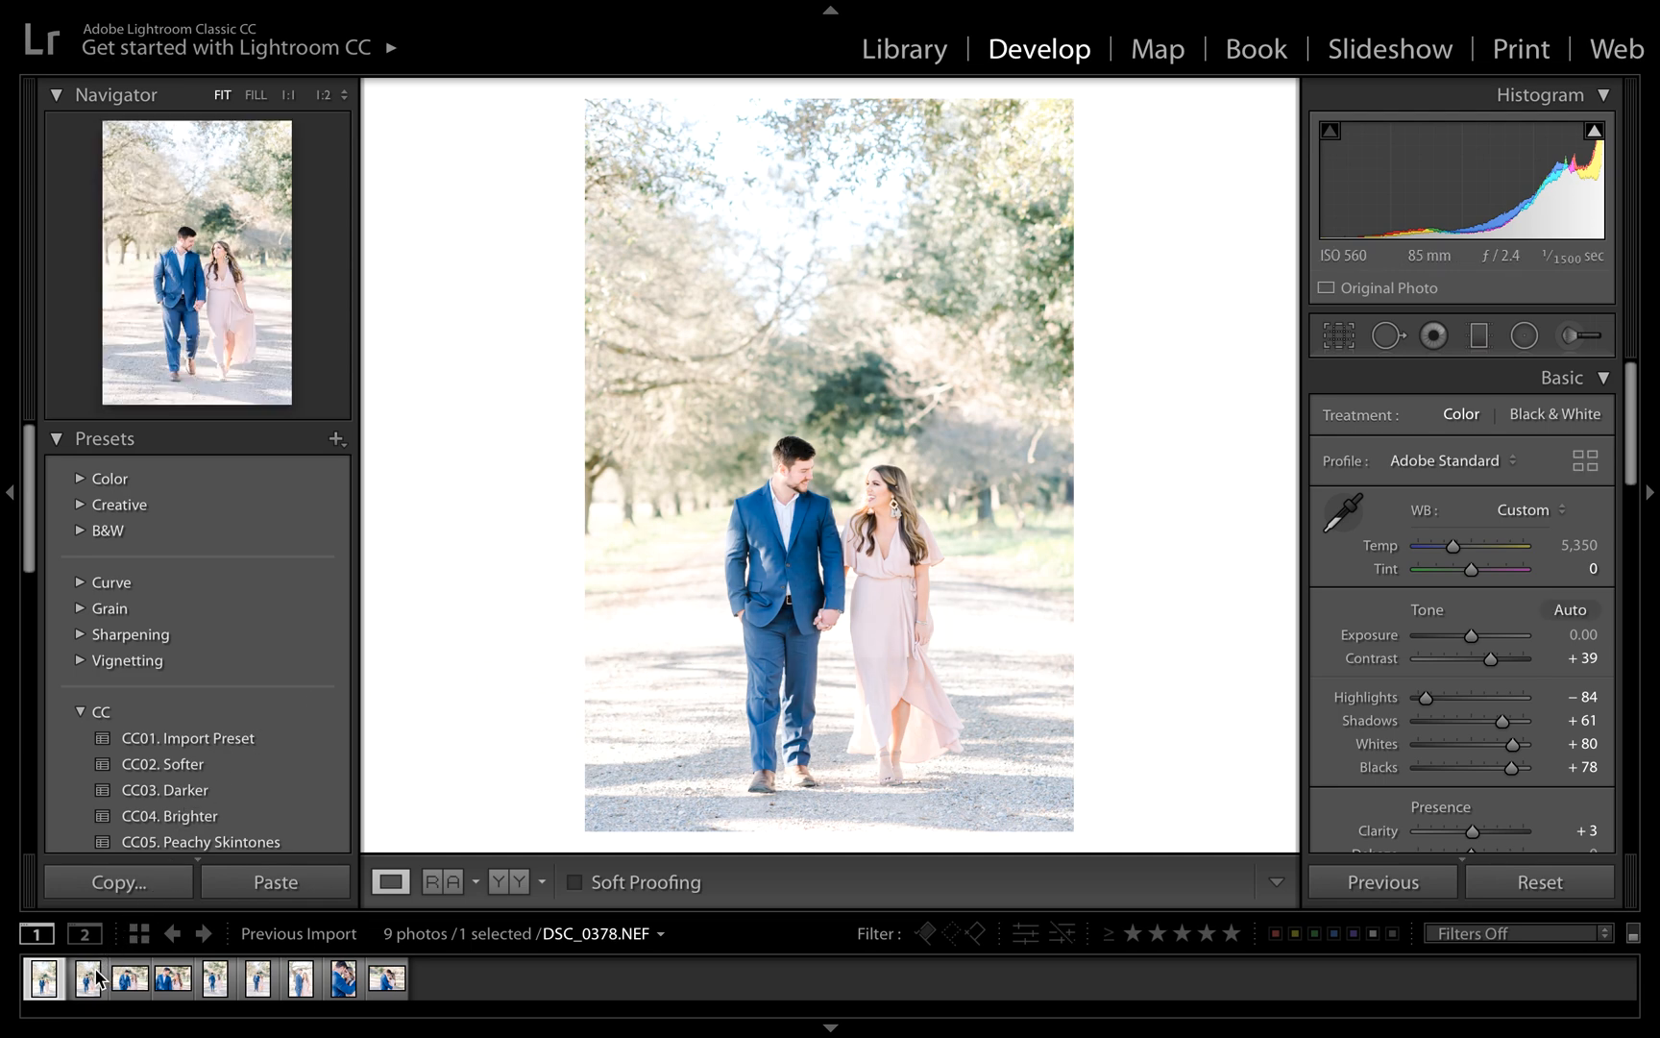
{"action": "left_click", "coordinate": [86, 979], "text": "super"}
{"action": "left_click", "coordinate": [132, 979], "text": "super"}
{"action": "left_click", "coordinate": [177, 979], "text": "super"}
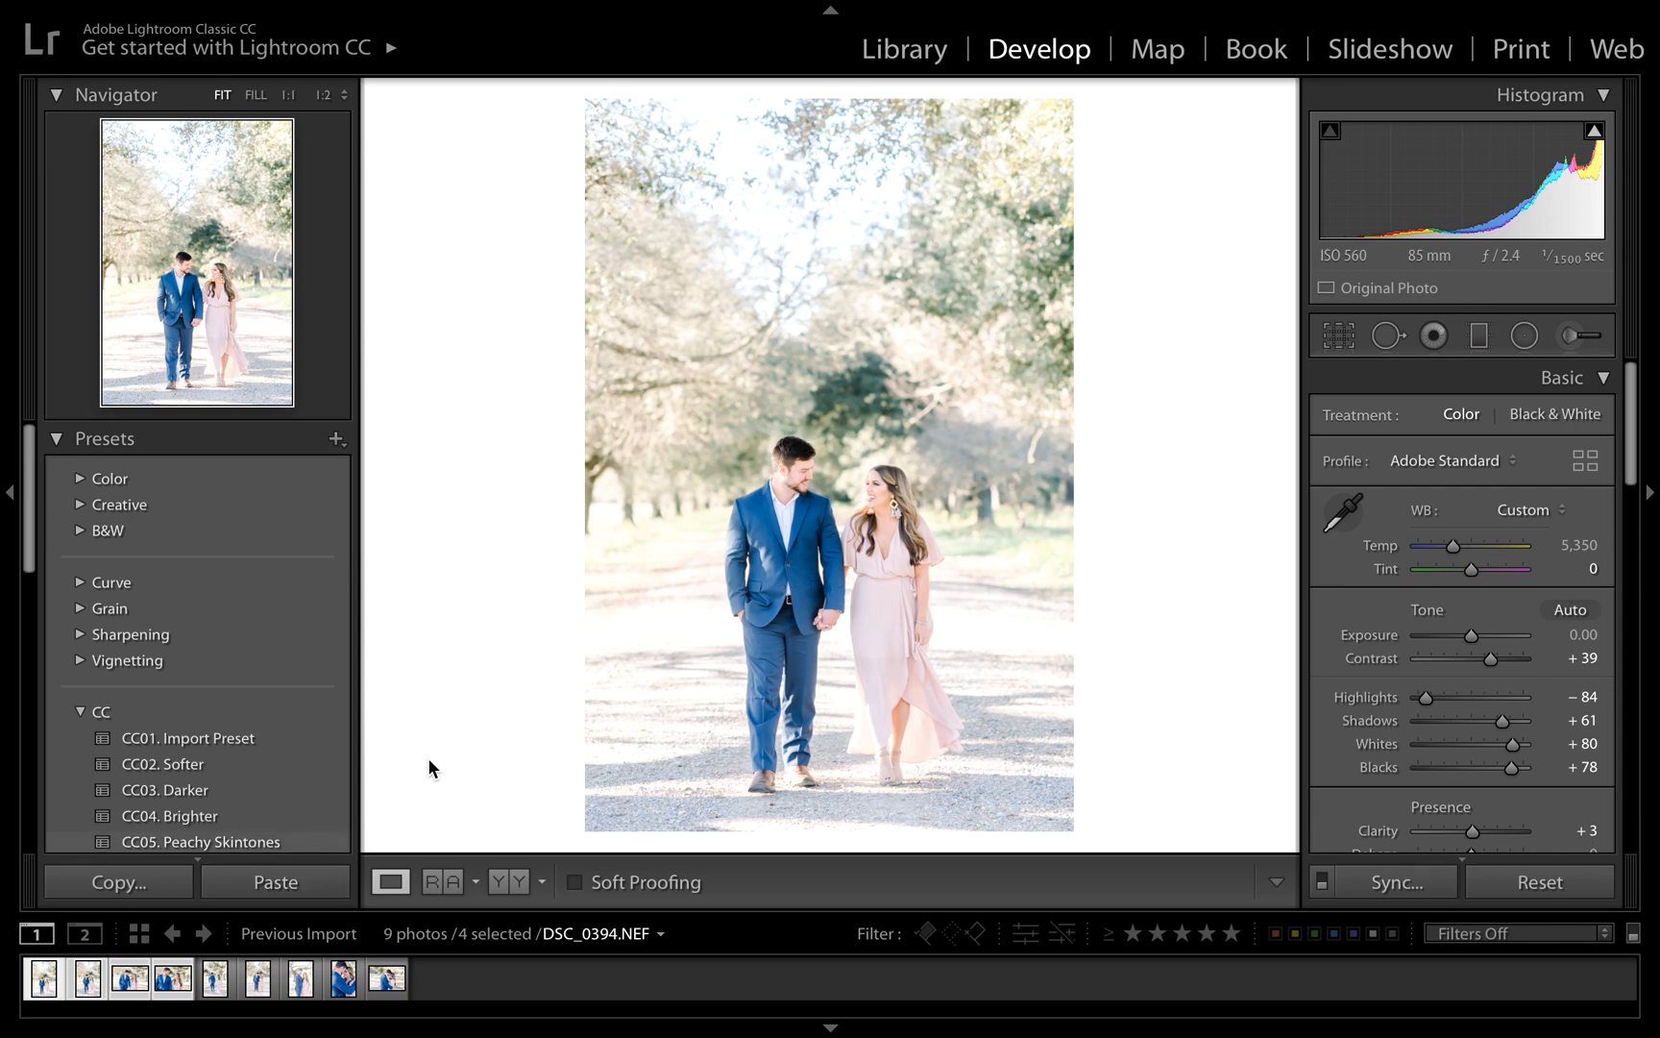
Synchronize the edited photo's develop settings, excluding Crop, to the four selected photos
{"action": "left_click", "coordinate": [1387, 884]}
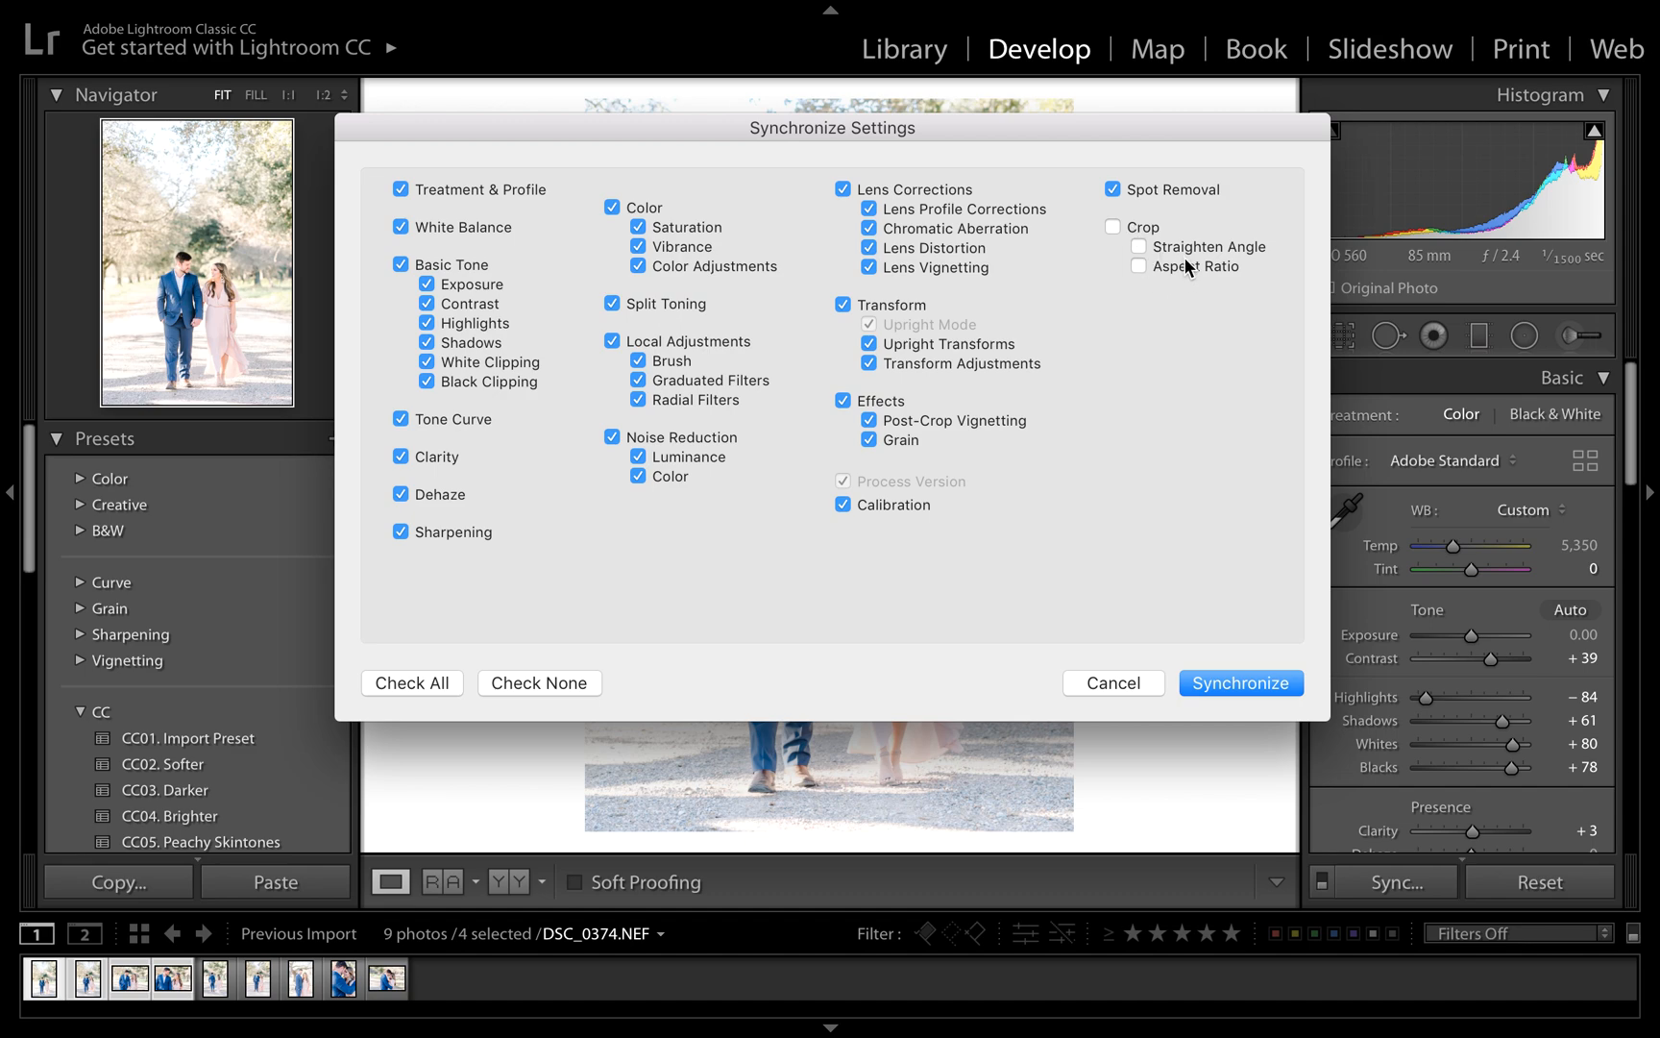
{"action": "left_click", "coordinate": [1228, 680]}
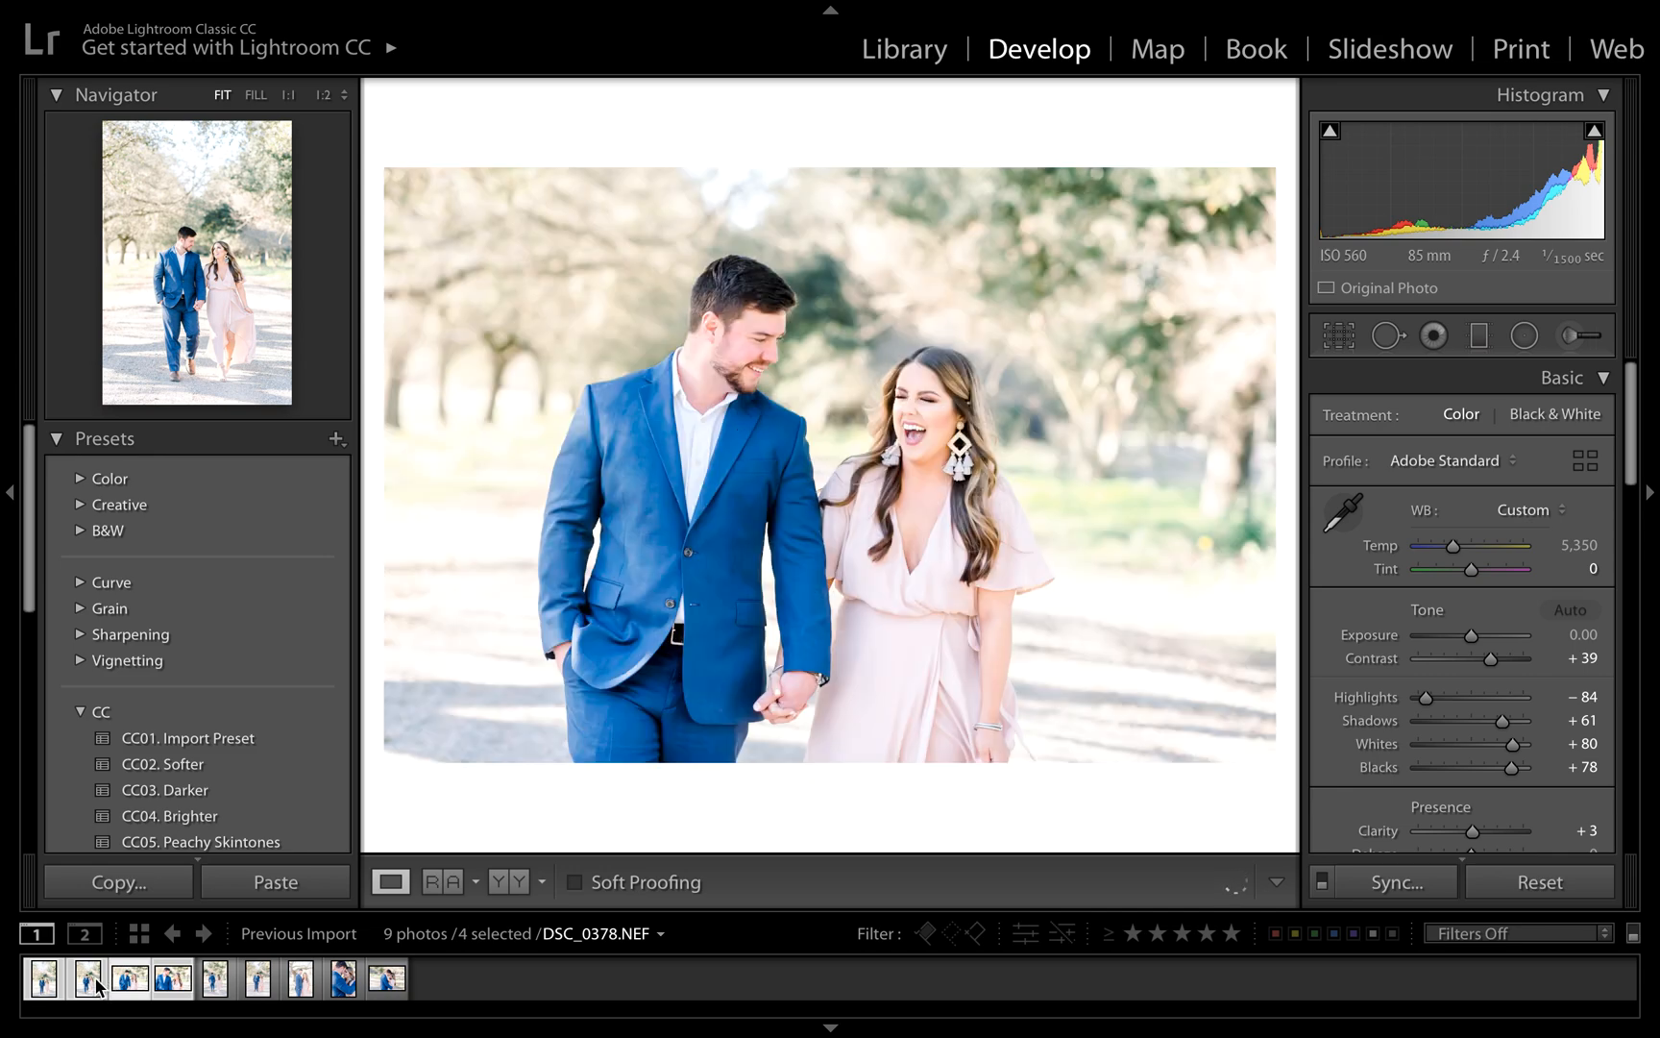
{"action": "left_click", "coordinate": [215, 980]}
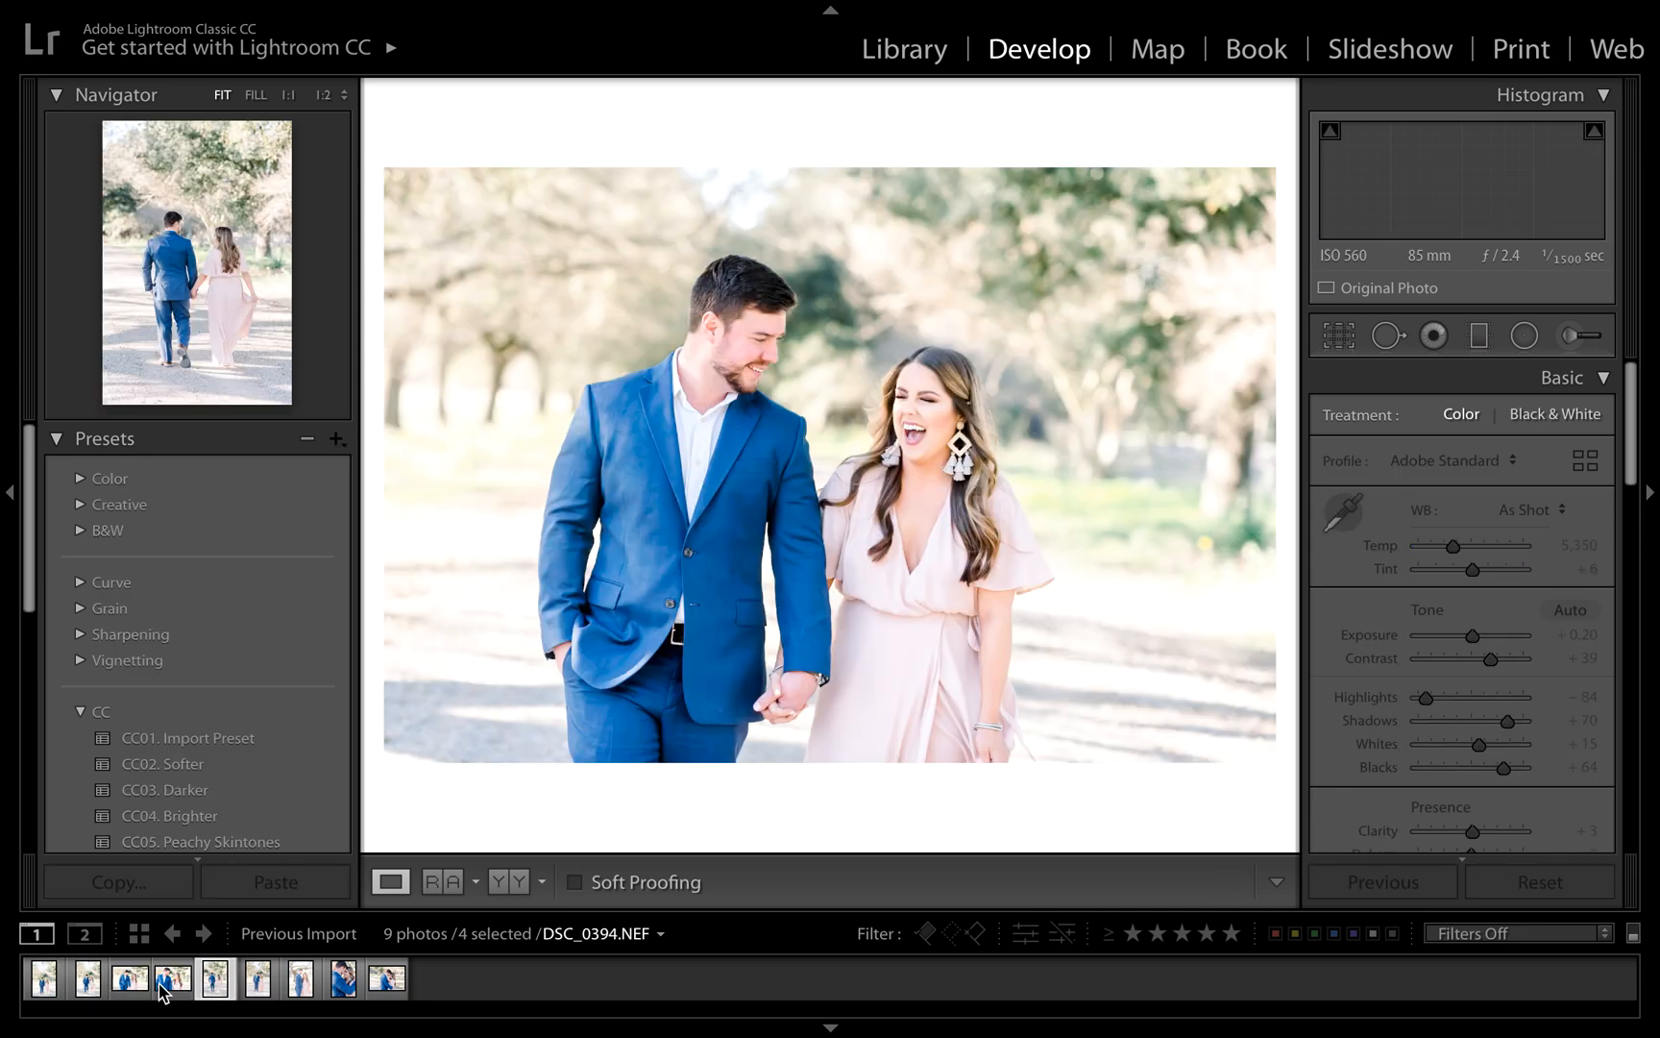
Crop DSC_0378.NEF slightly tighter at the original aspect ratio and reposition the couple within the crop frame
{"action": "left_click", "coordinate": [88, 982]}
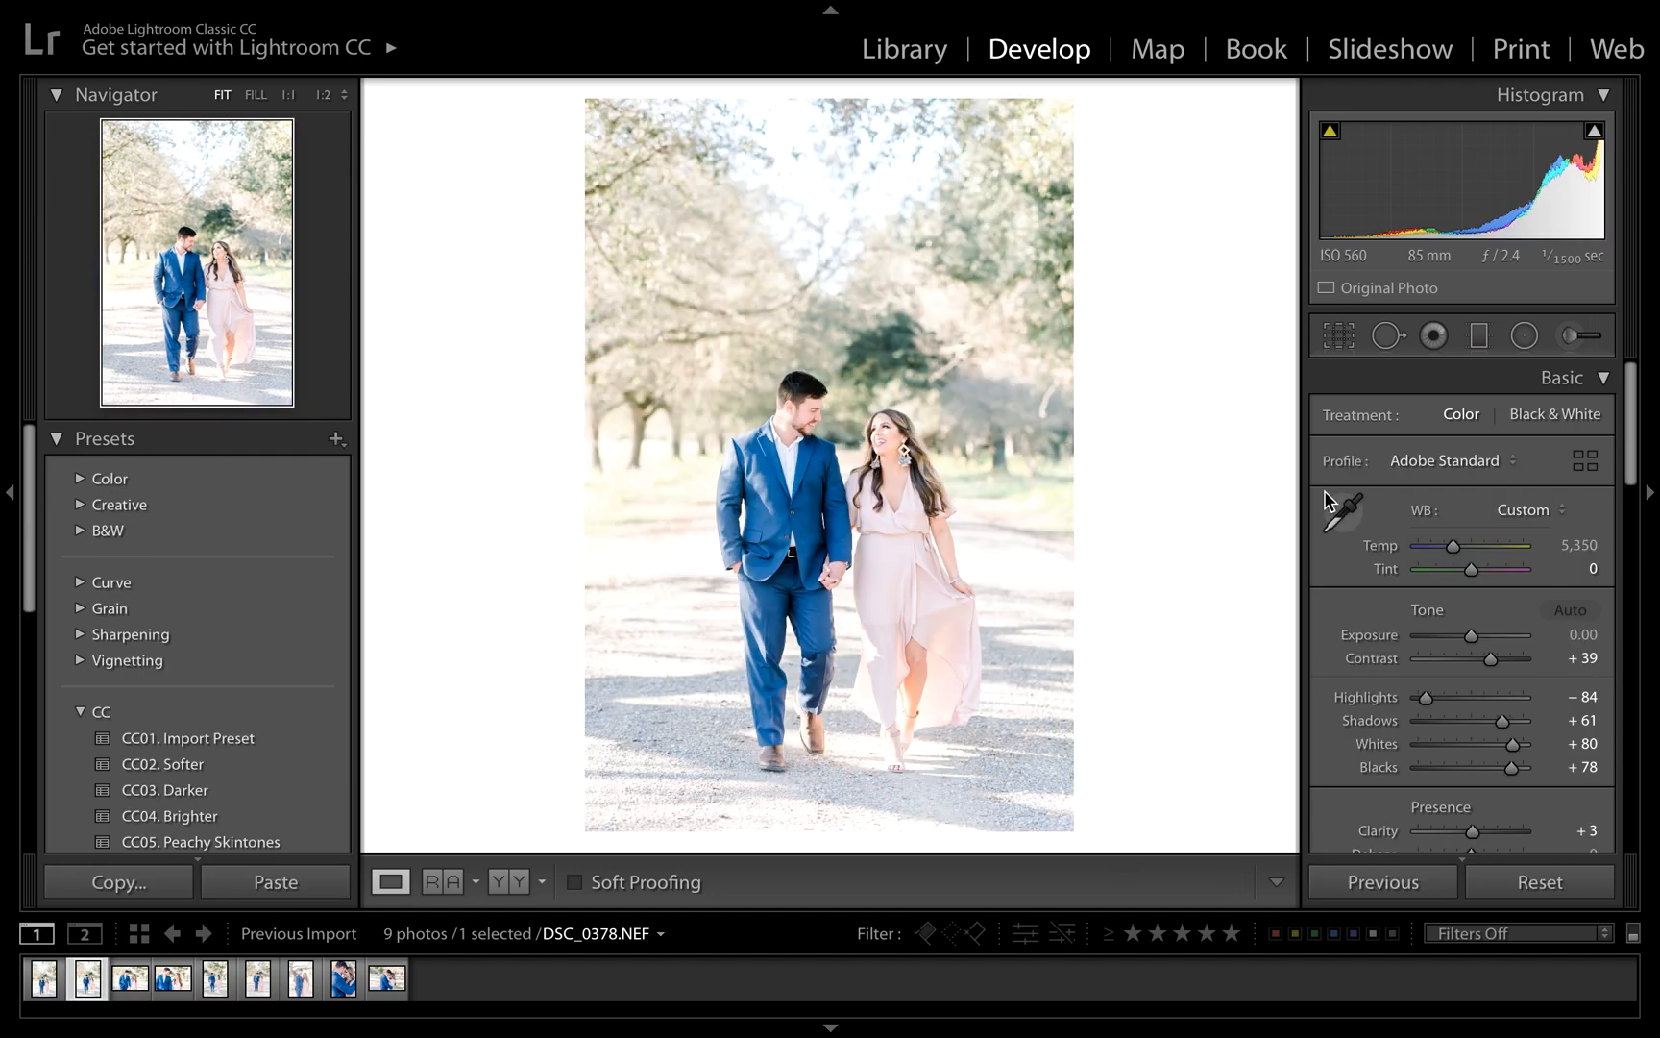
{"action": "left_click", "coordinate": [1338, 341]}
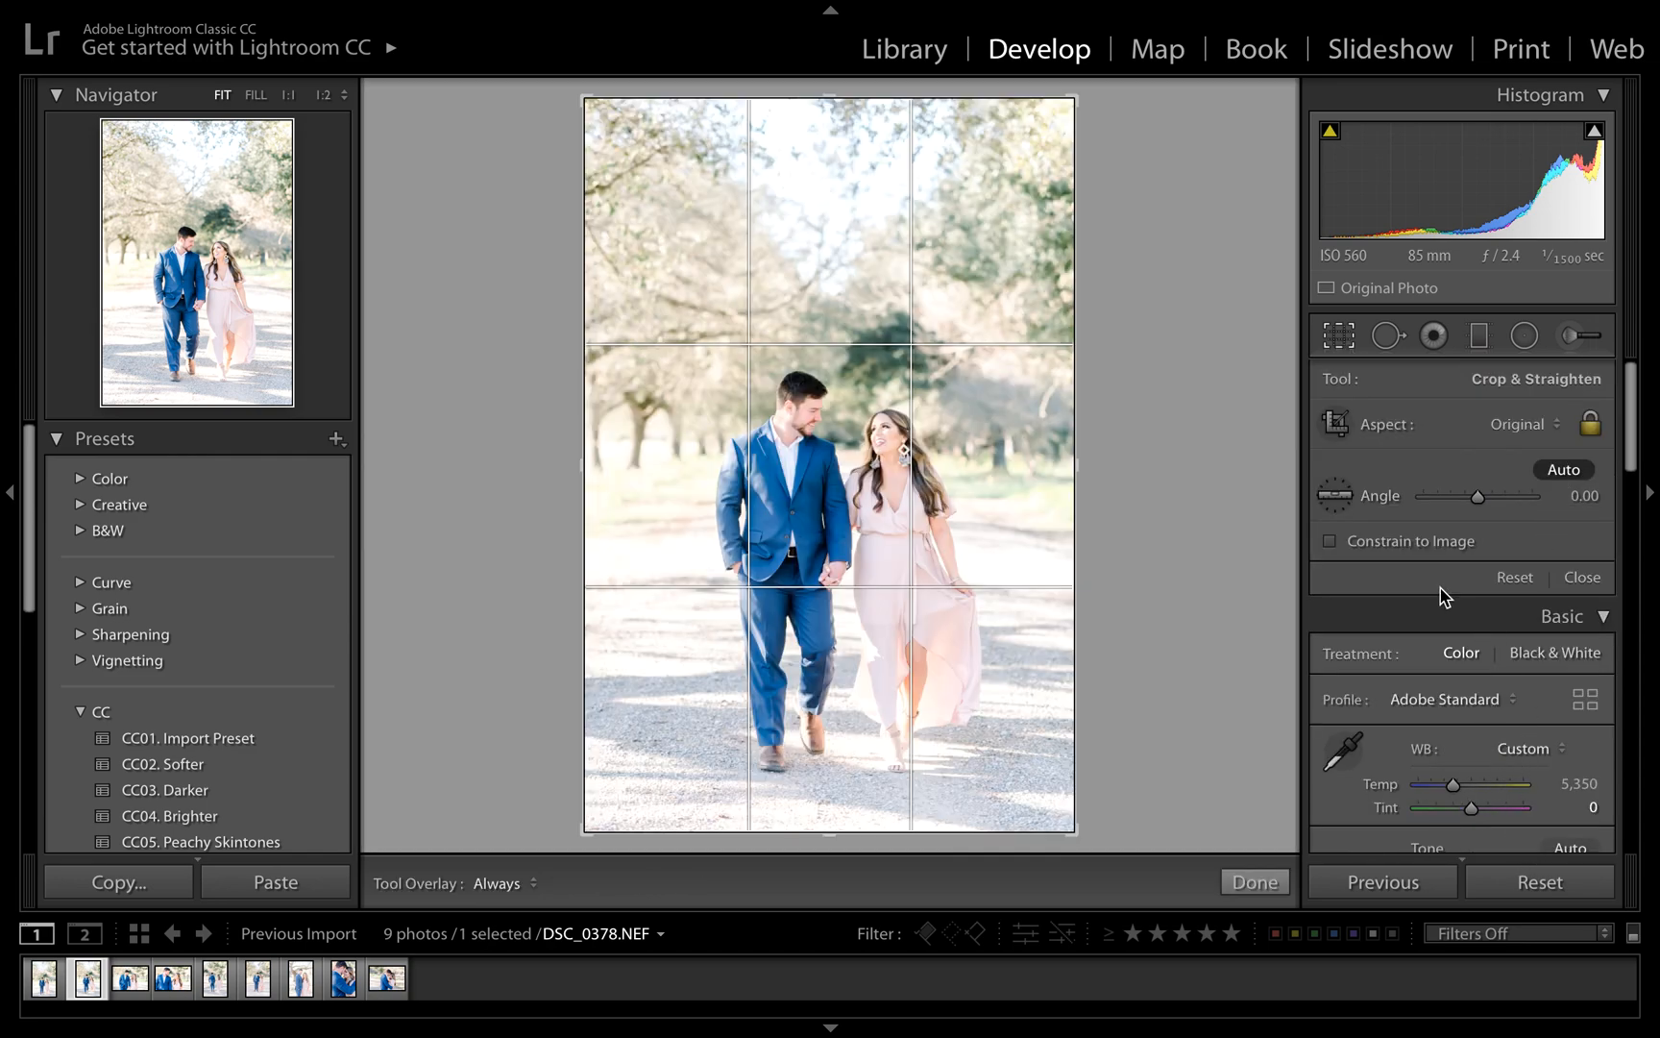
{"action": "left_click", "coordinate": [1563, 469]}
{"action": "left_click_drag", "start_coordinate": [1478, 496], "coordinate": [1479, 495]}
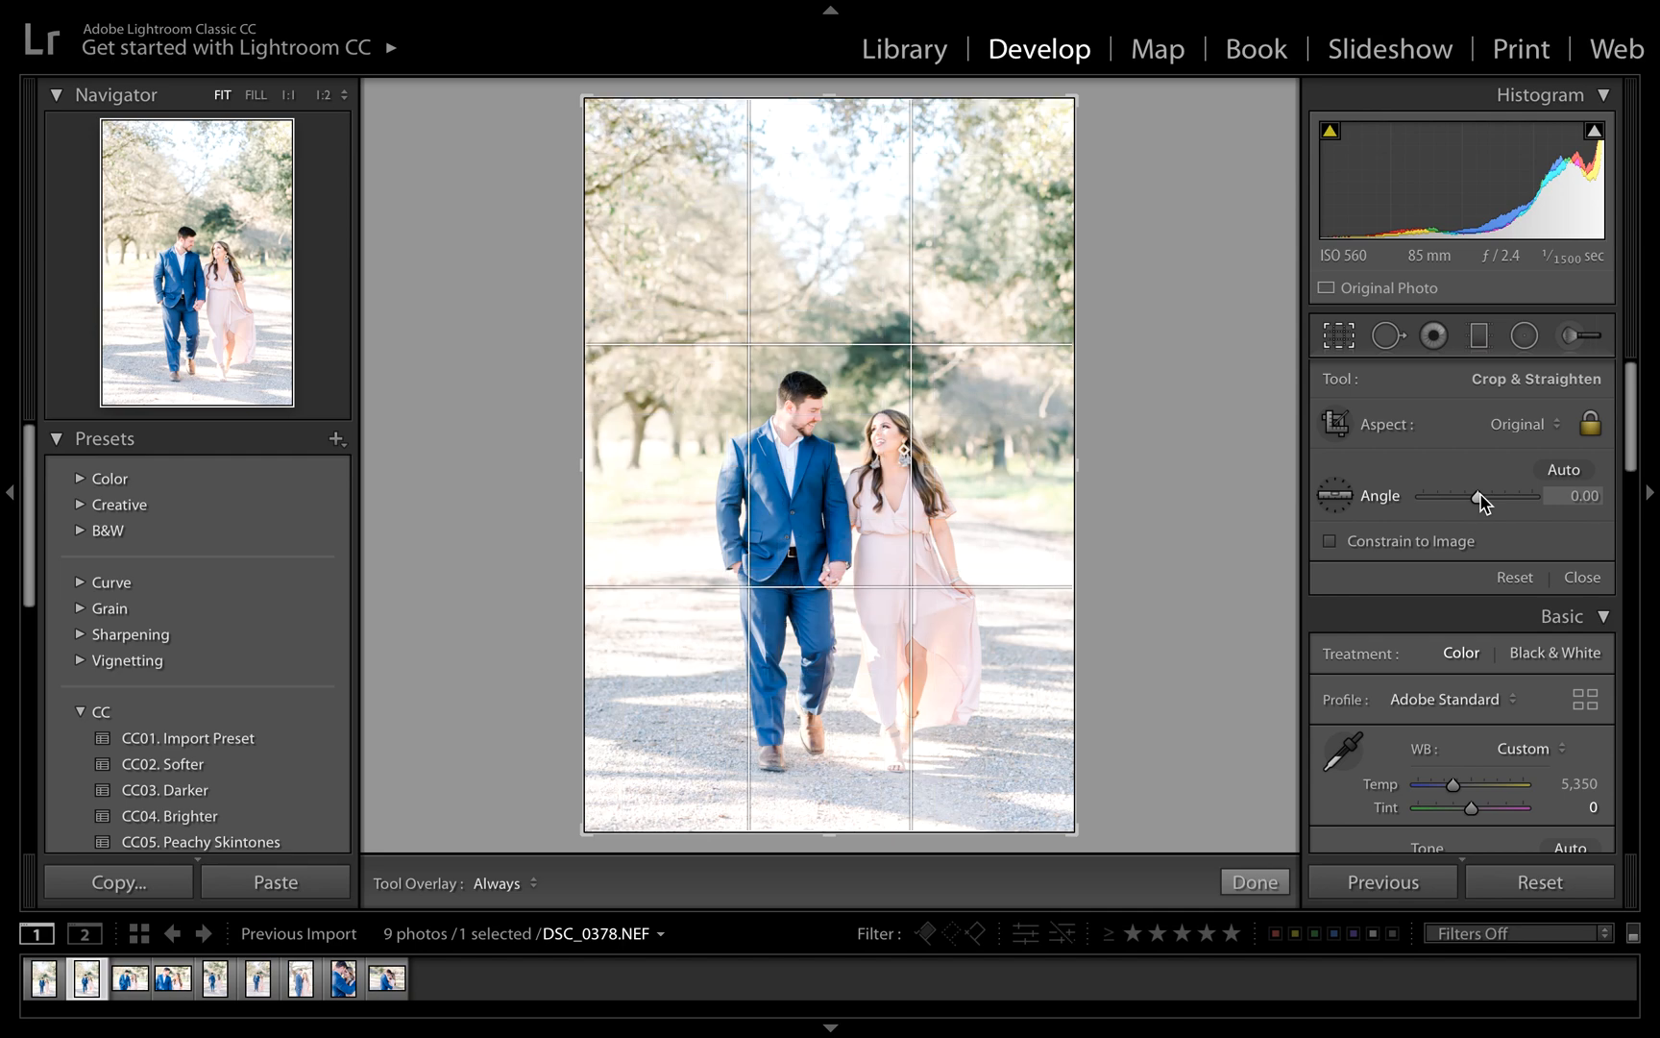
{"action": "left_click_drag", "start_coordinate": [789, 106], "coordinate": [800, 142]}
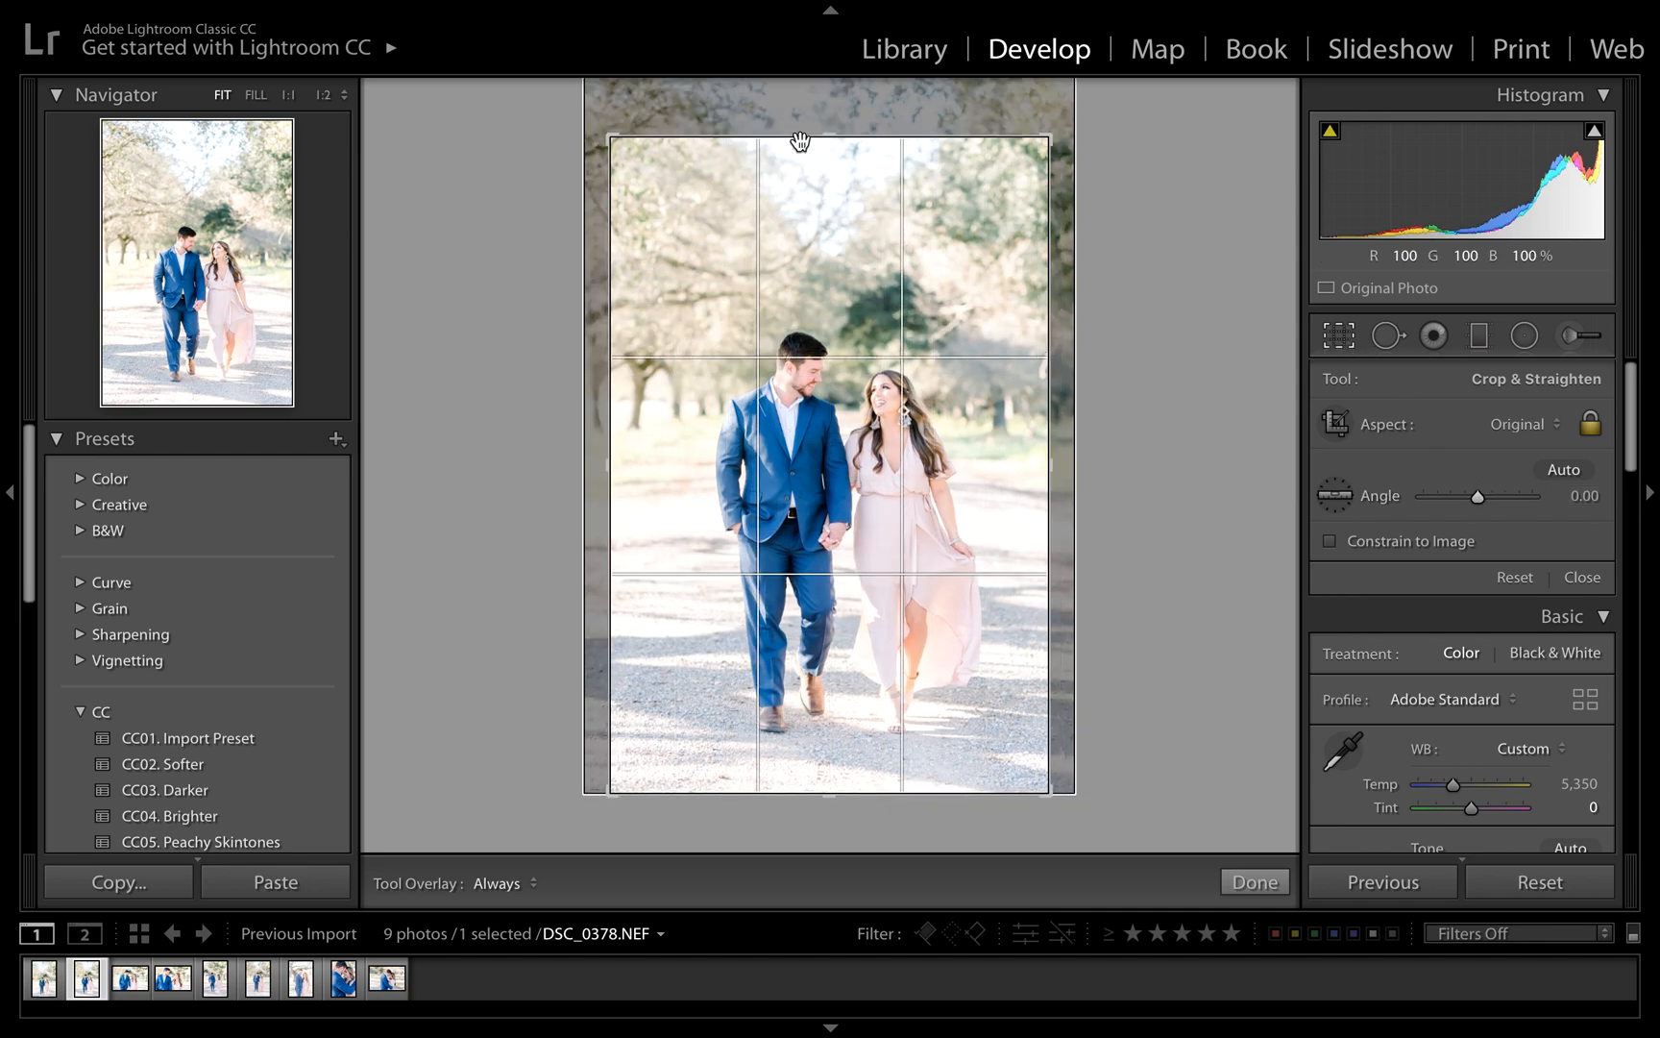
{"action": "left_click_drag", "start_coordinate": [868, 215], "coordinate": [842, 233]}
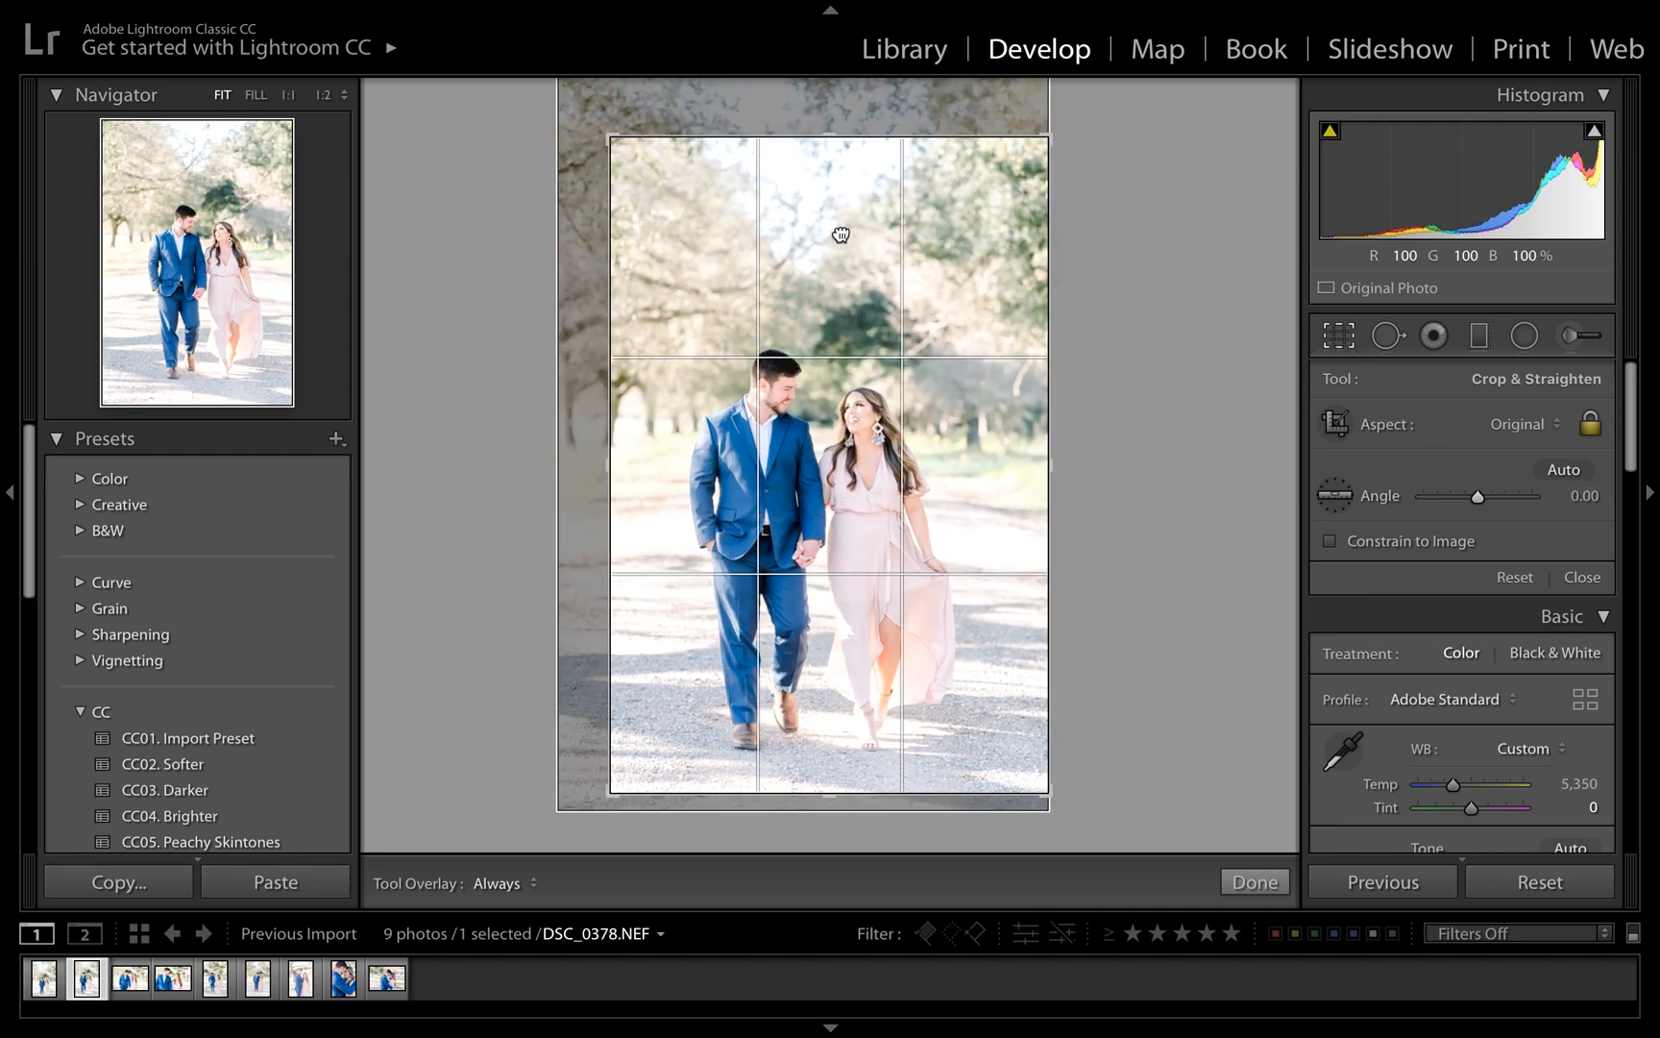
{"action": "left_click", "coordinate": [1338, 335]}
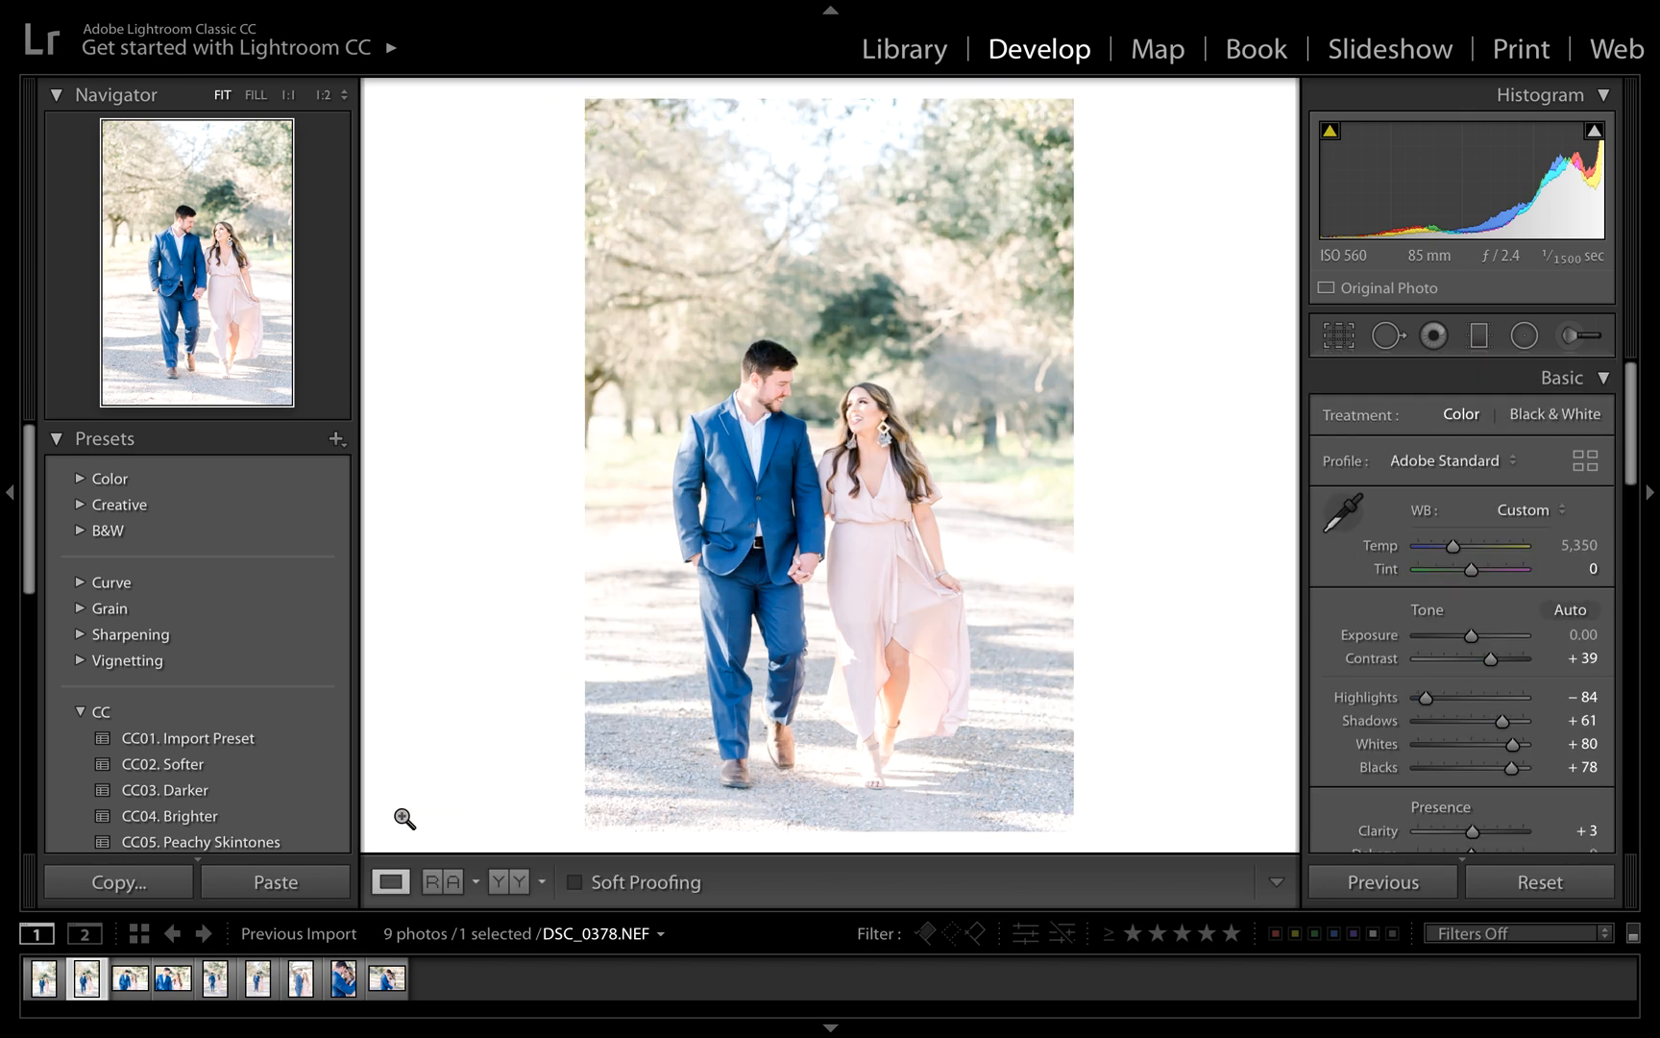
Set the Tint of DSC_0384.NEF to -3
{"action": "left_click", "coordinate": [129, 980]}
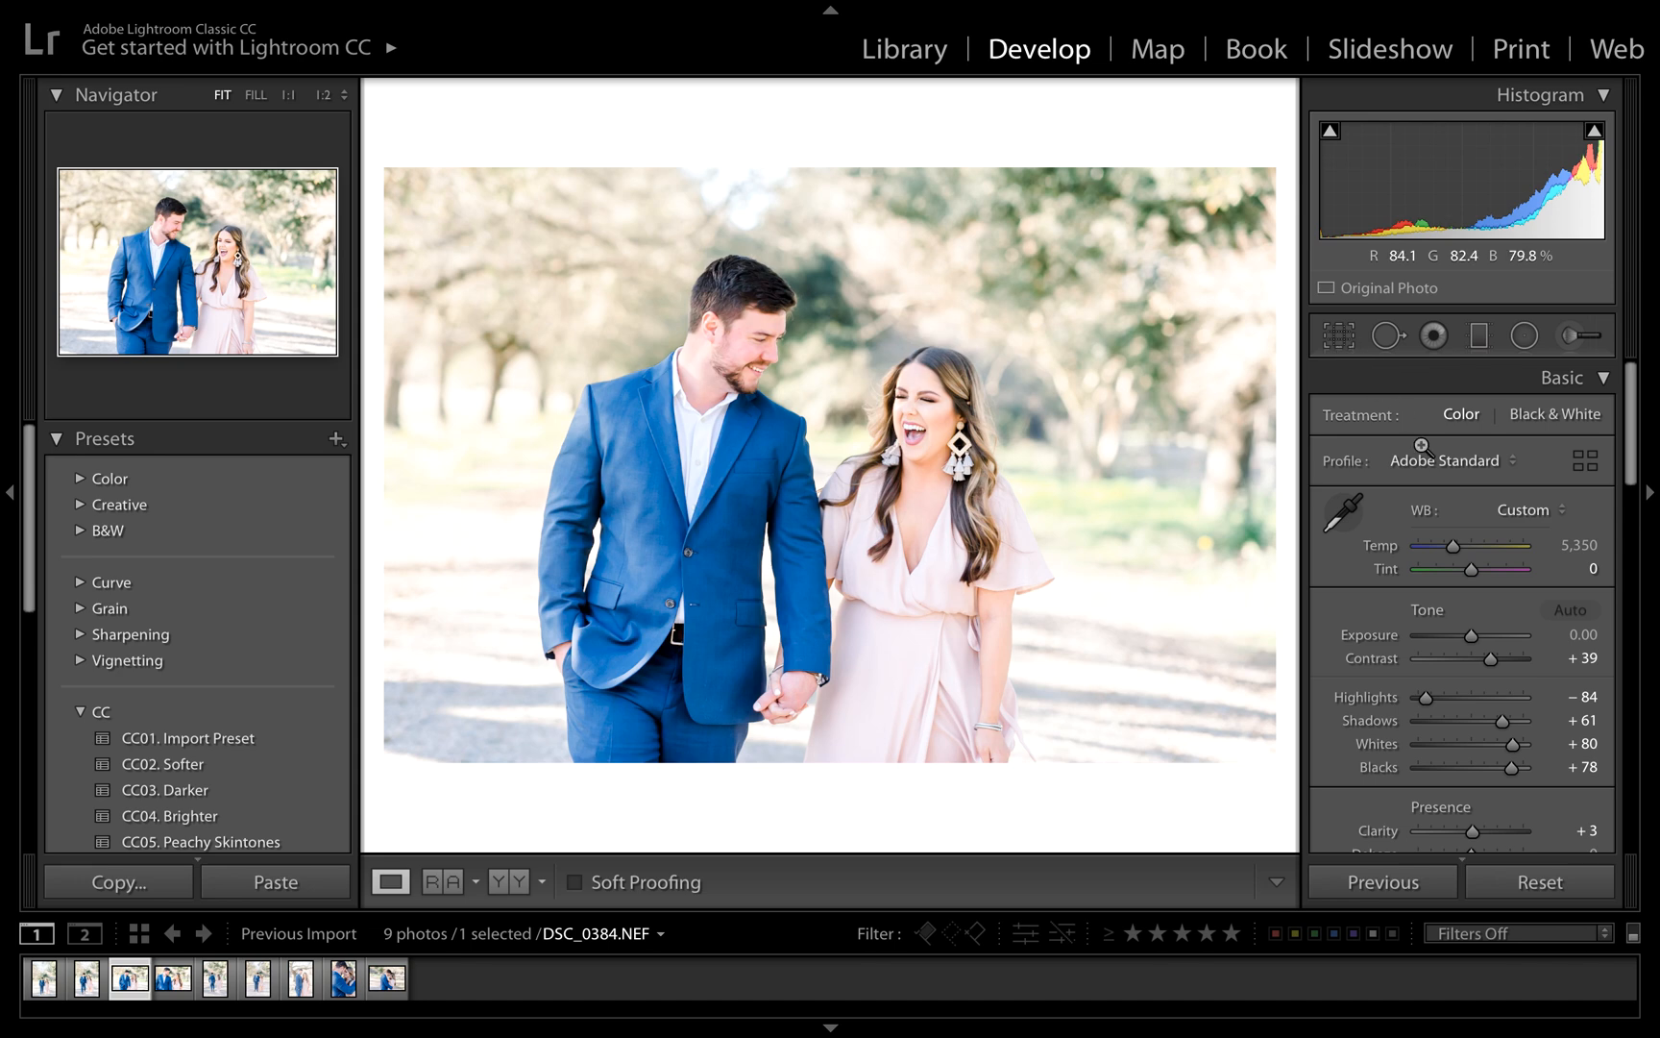
{"action": "left_click", "coordinate": [1576, 568]}
{"action": "key", "text": "Down"}
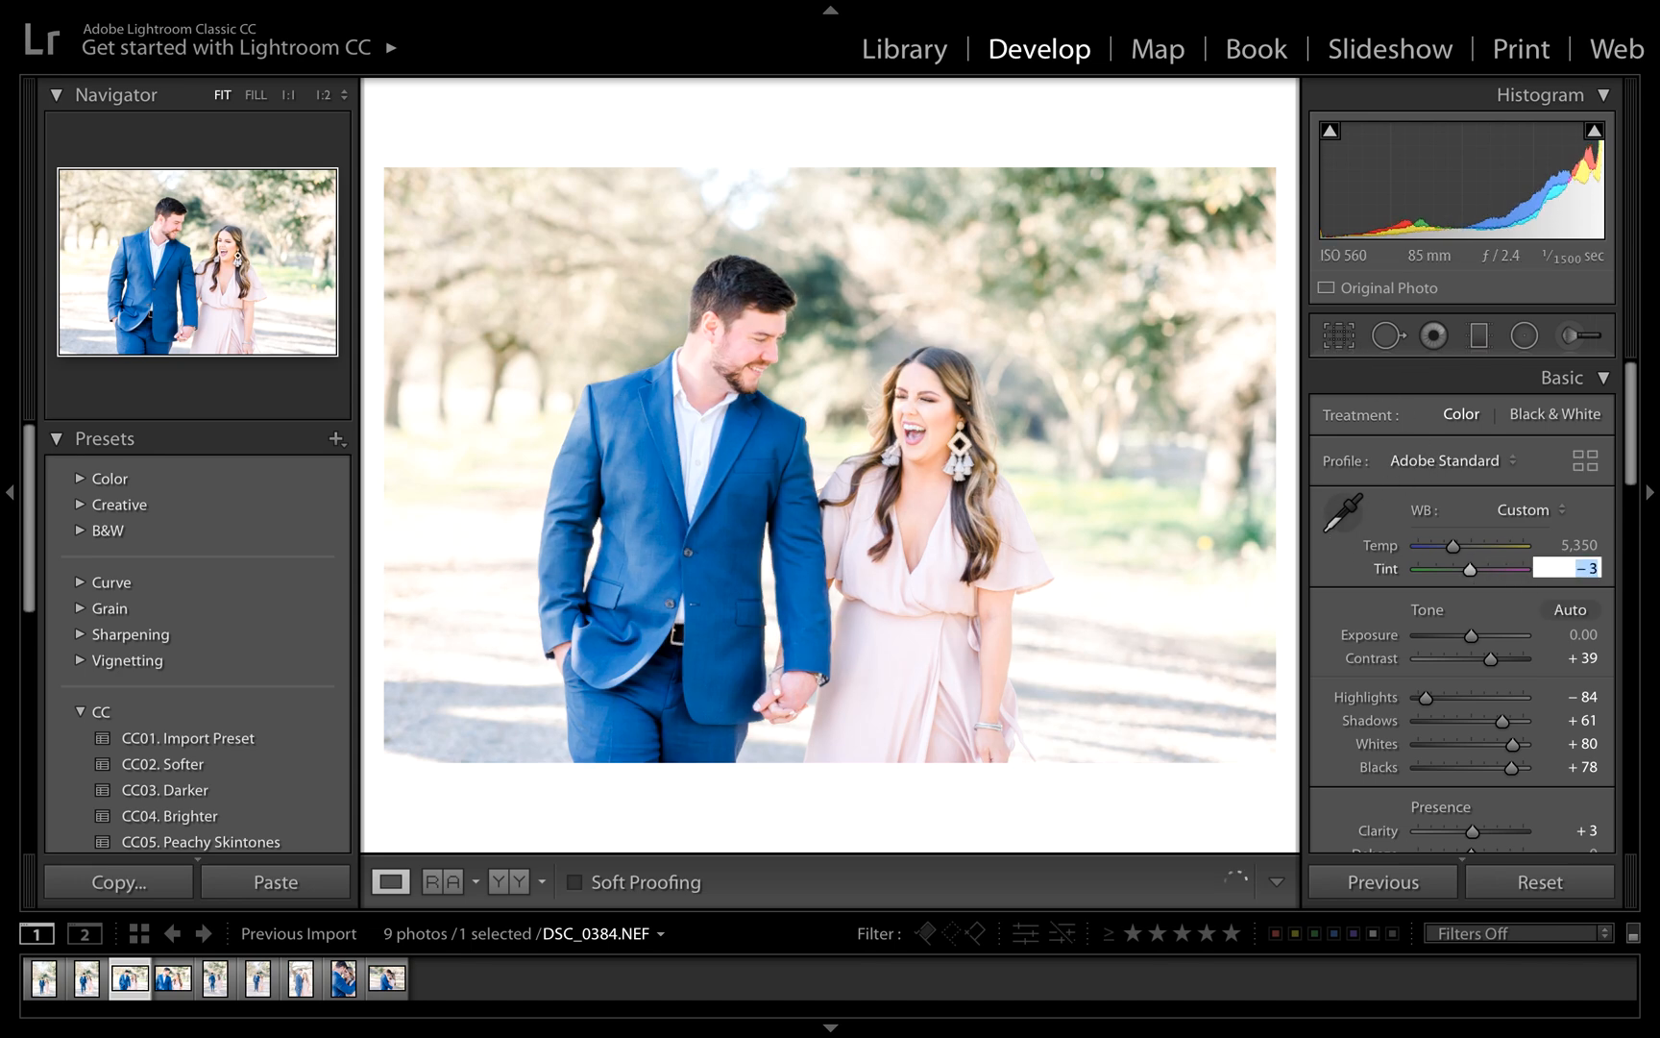
Straighten DSC_0384.NEF with a crop angle of -3.63
{"action": "left_click", "coordinate": [1339, 335]}
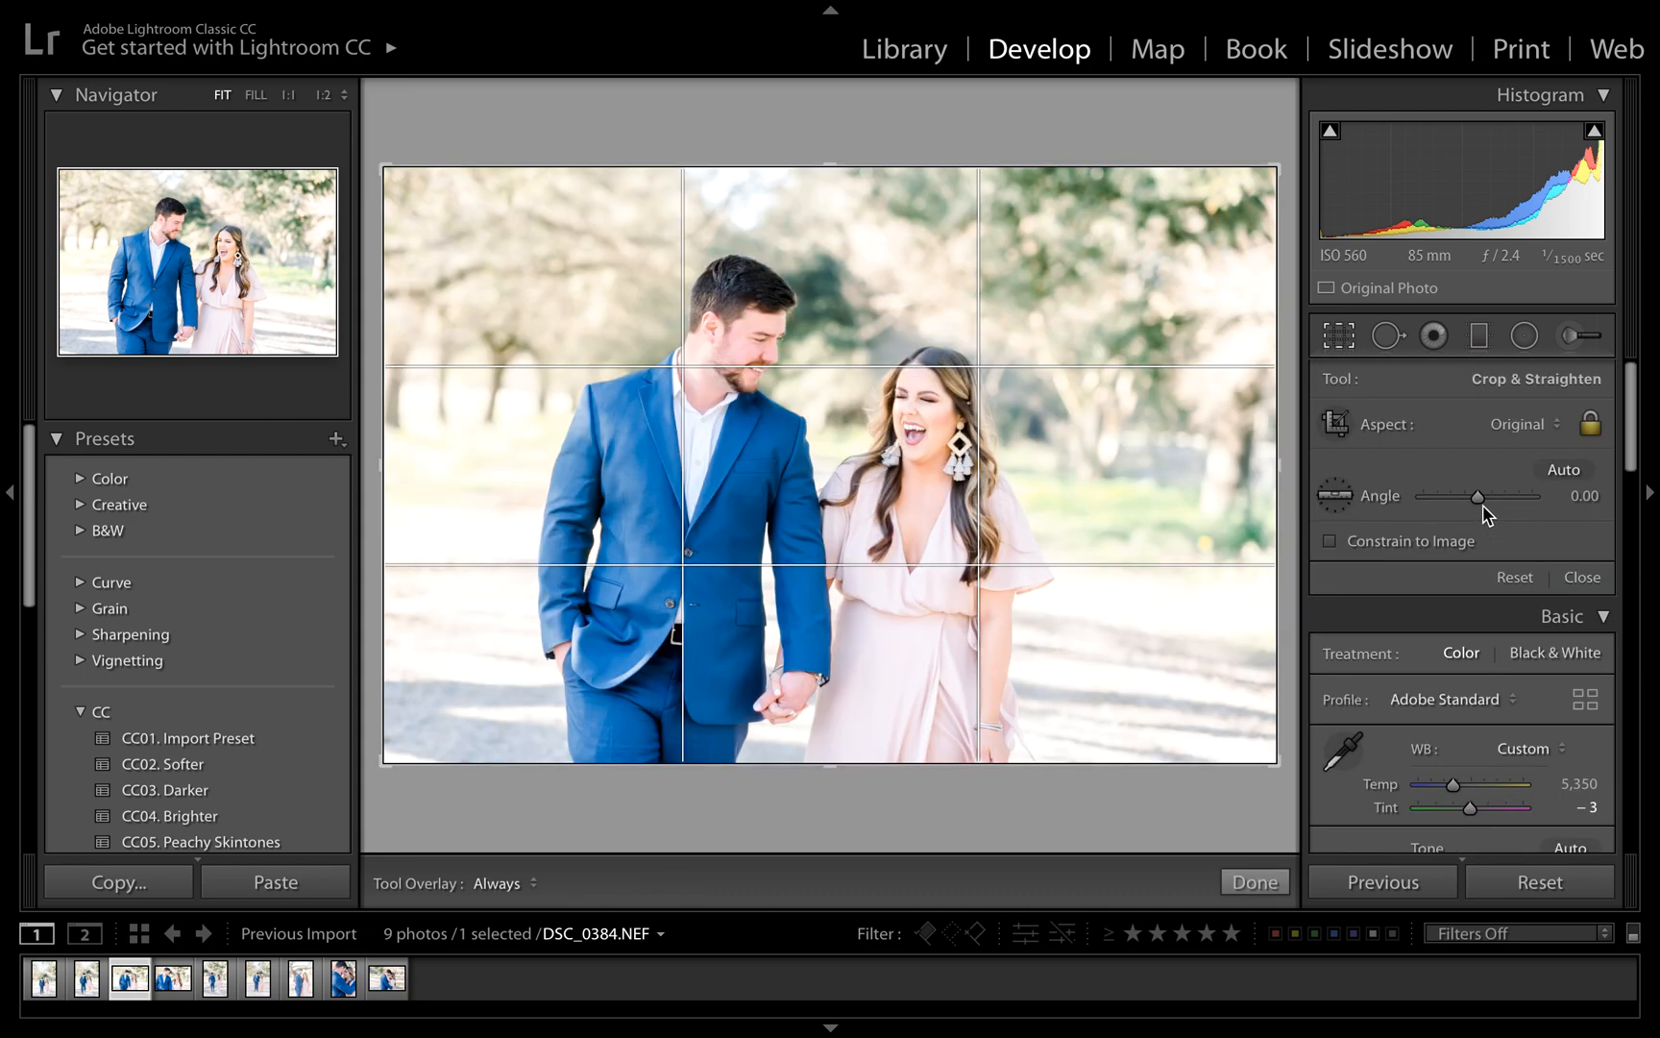
{"action": "left_click_drag", "start_coordinate": [1481, 498], "coordinate": [1474, 495]}
{"action": "left_click", "coordinate": [1338, 336]}
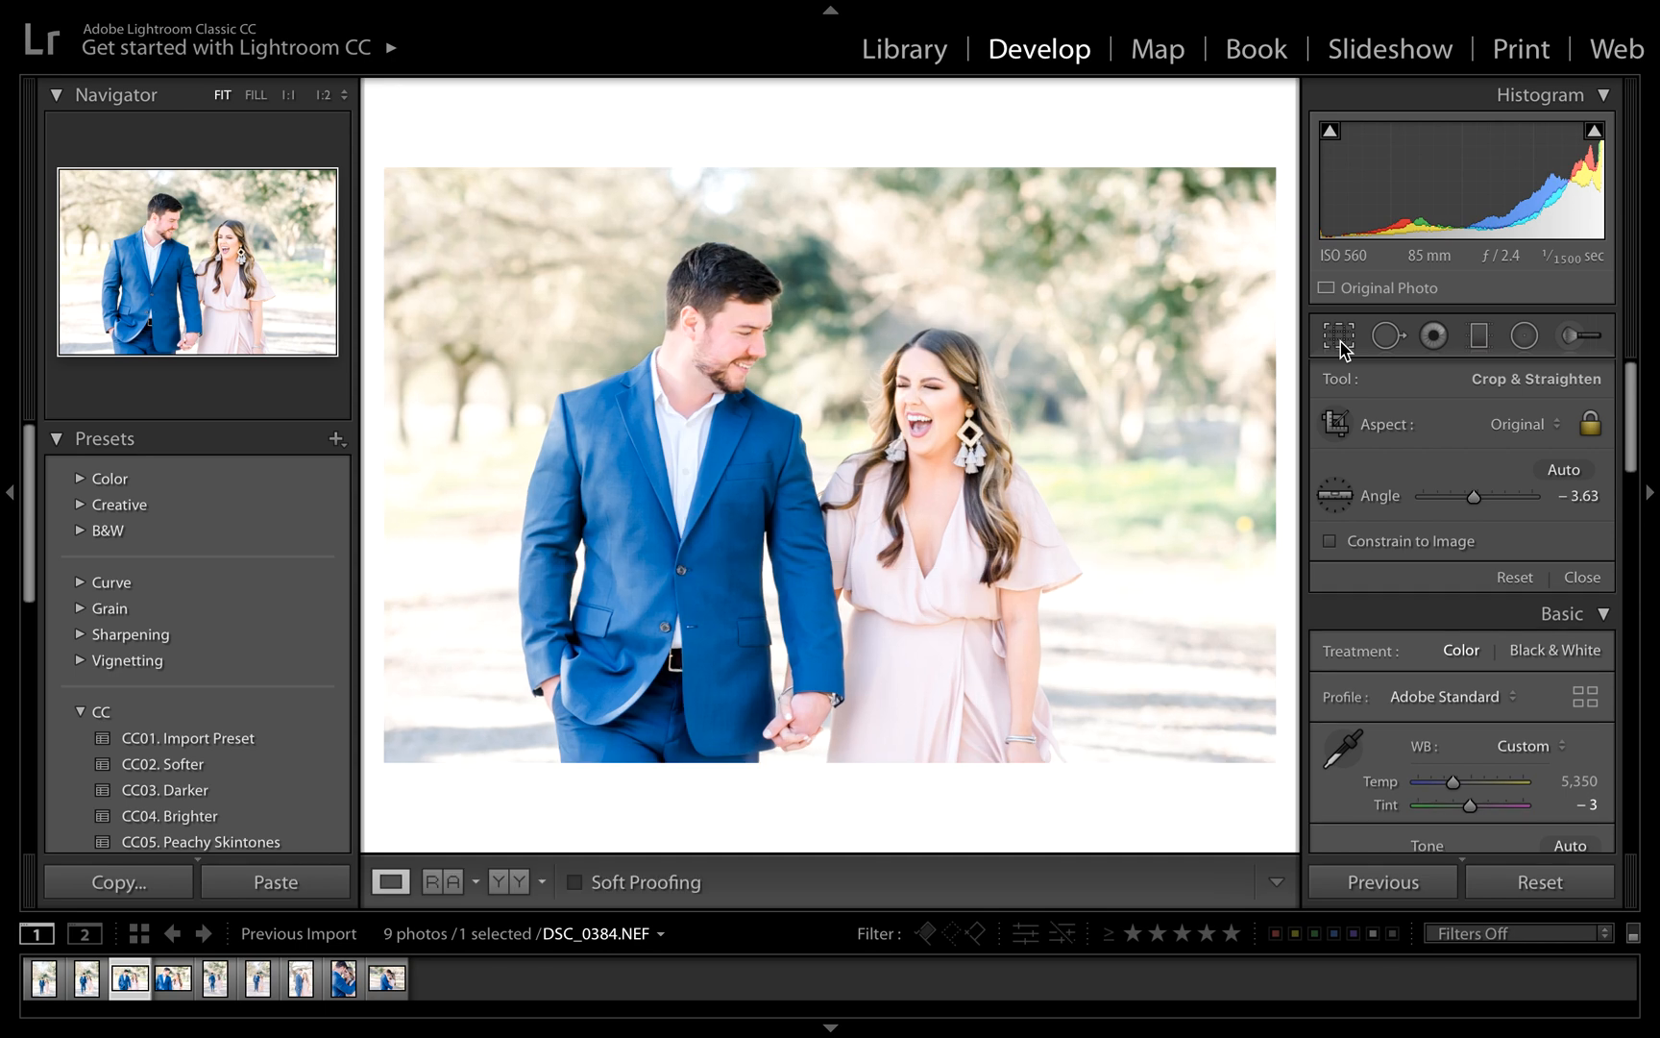
{"action": "scroll", "coordinate": [1512, 656], "scroll_direction": "down", "scroll_amount": 2}
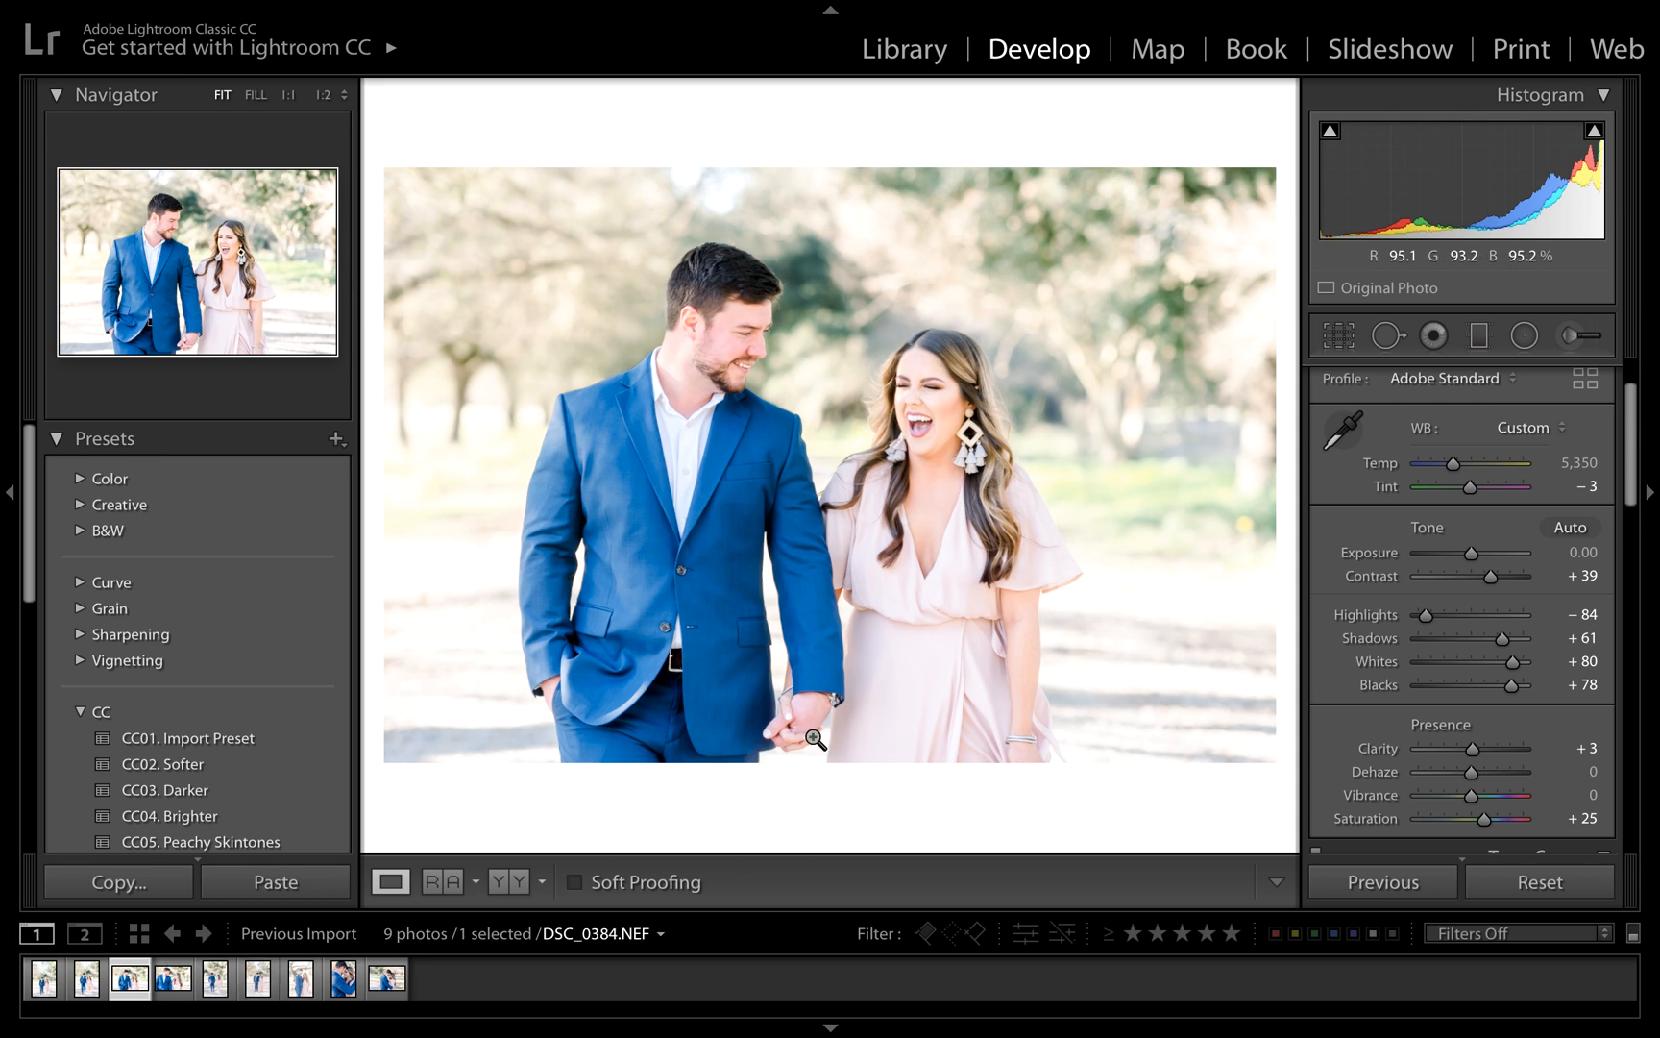
Add the first photo, DSC_0374.NEF, to the Quick Collection from the Library module
{"action": "left_click", "coordinate": [44, 982]}
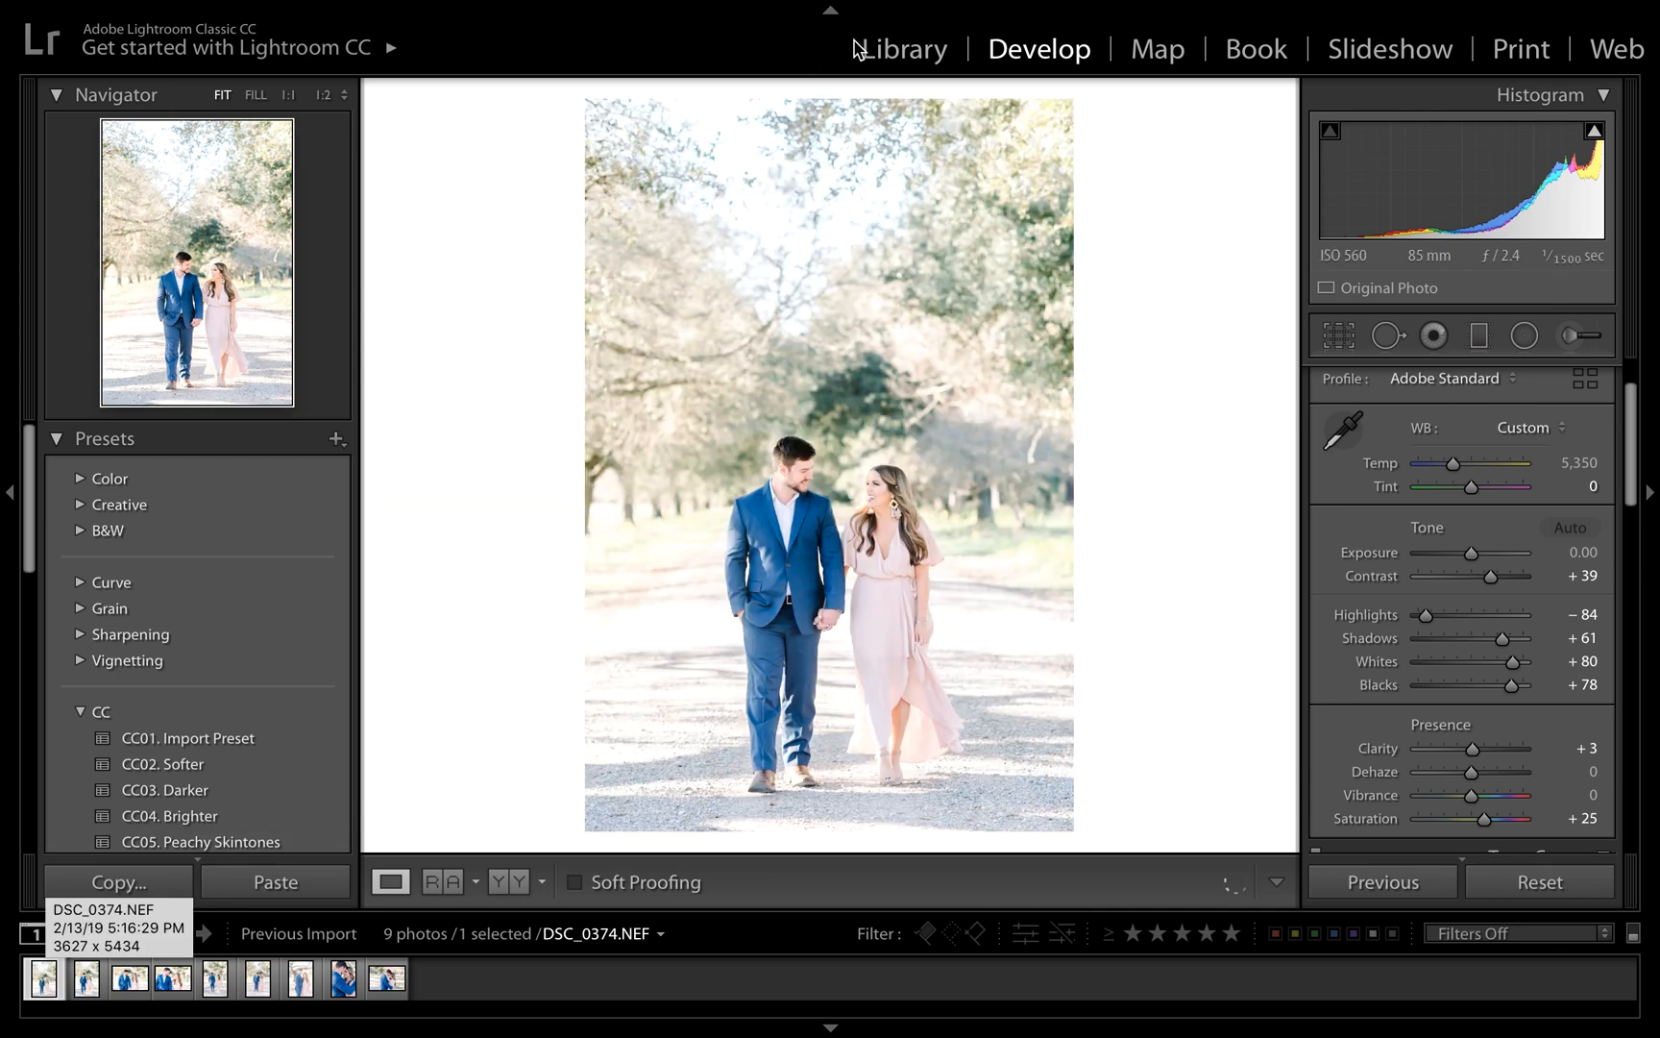
{"action": "left_click", "coordinate": [900, 50]}
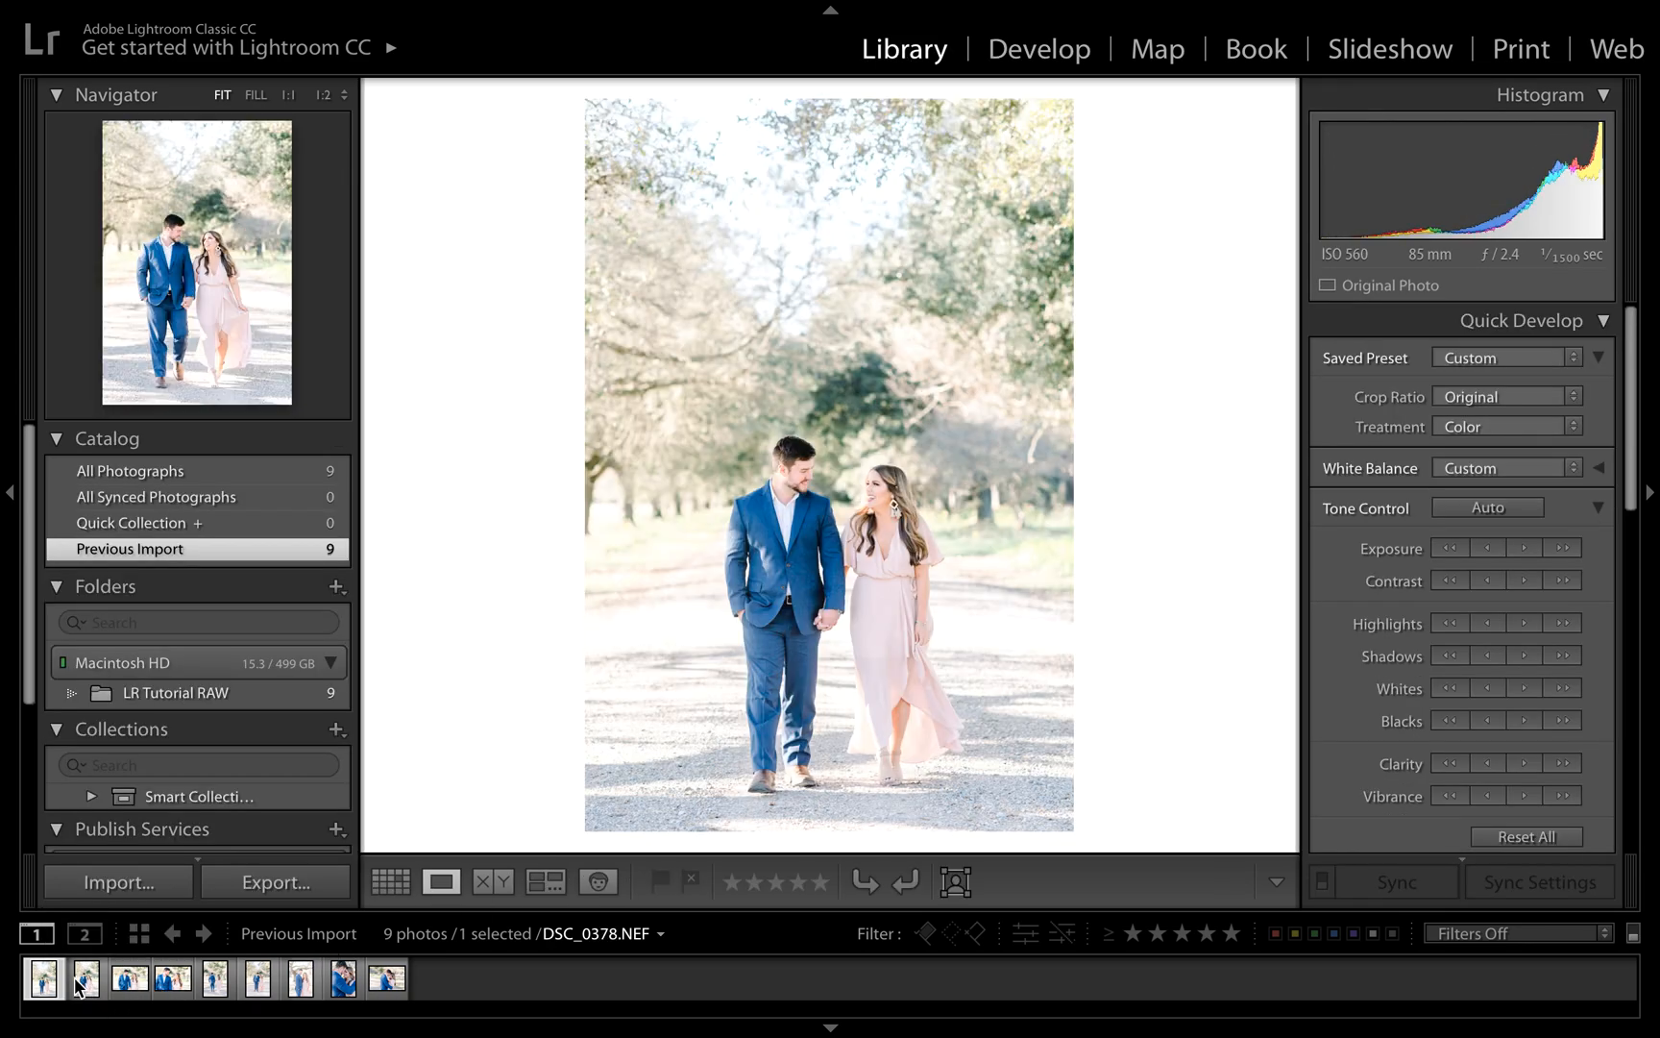
{"action": "key", "text": "b"}
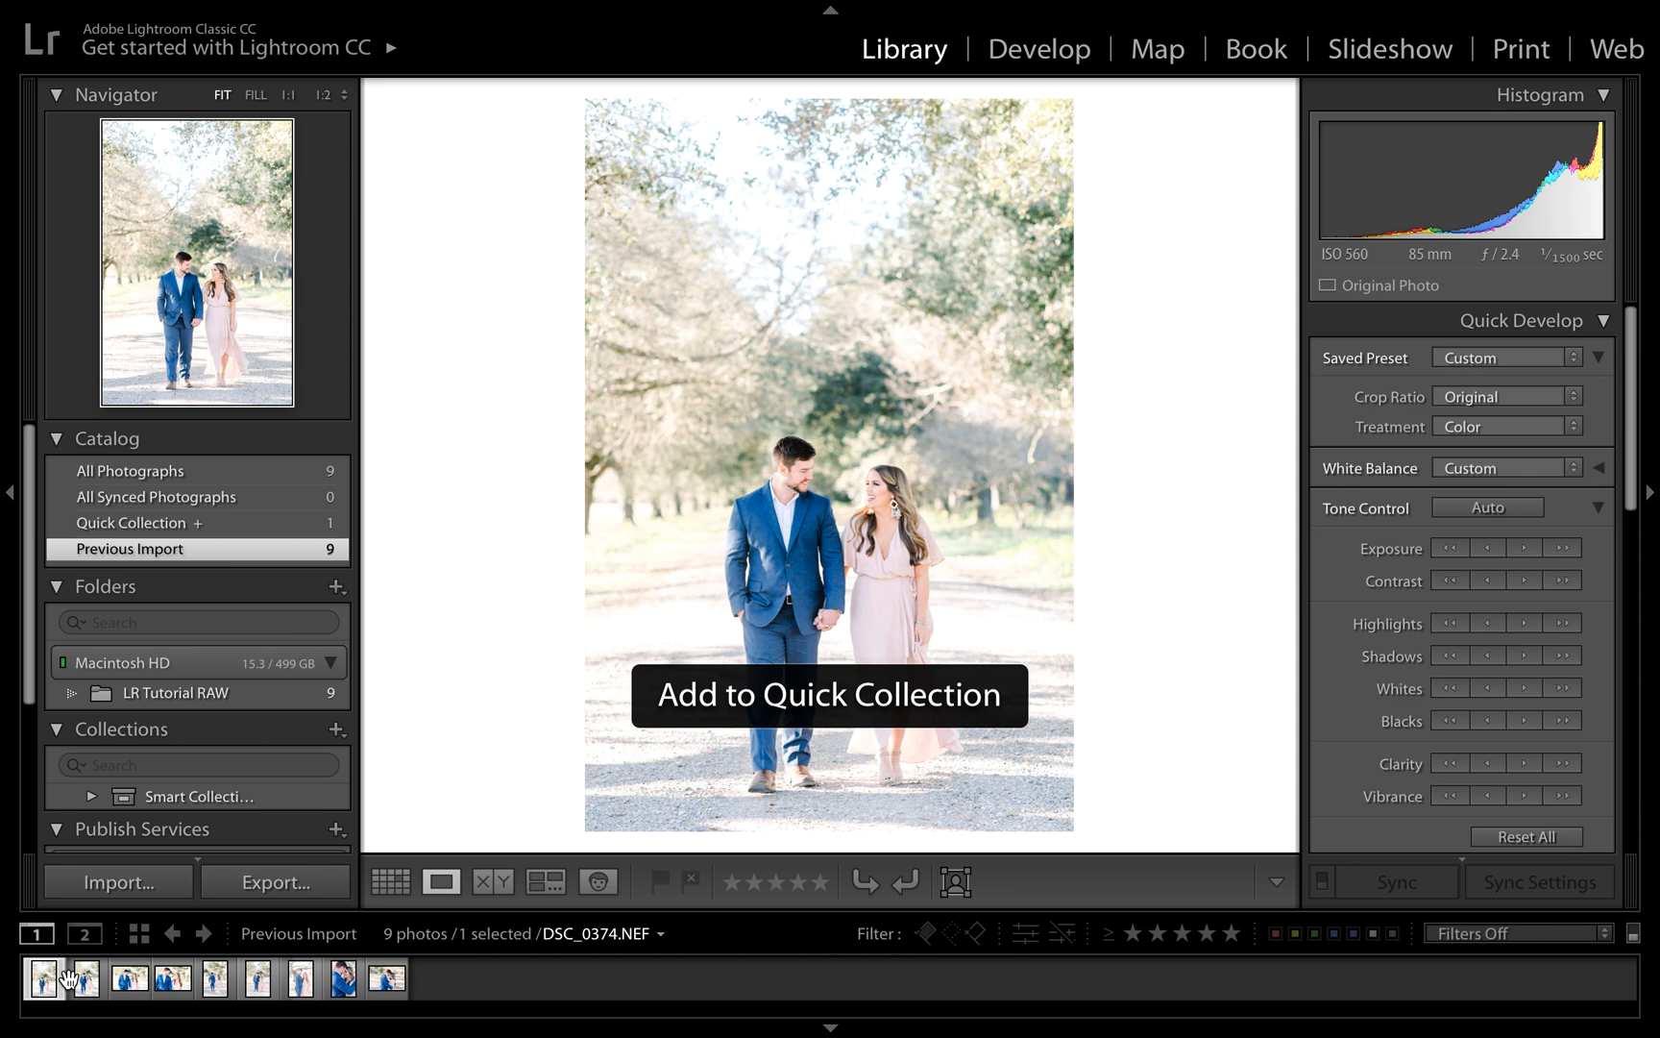
{"action": "key", "text": "b"}
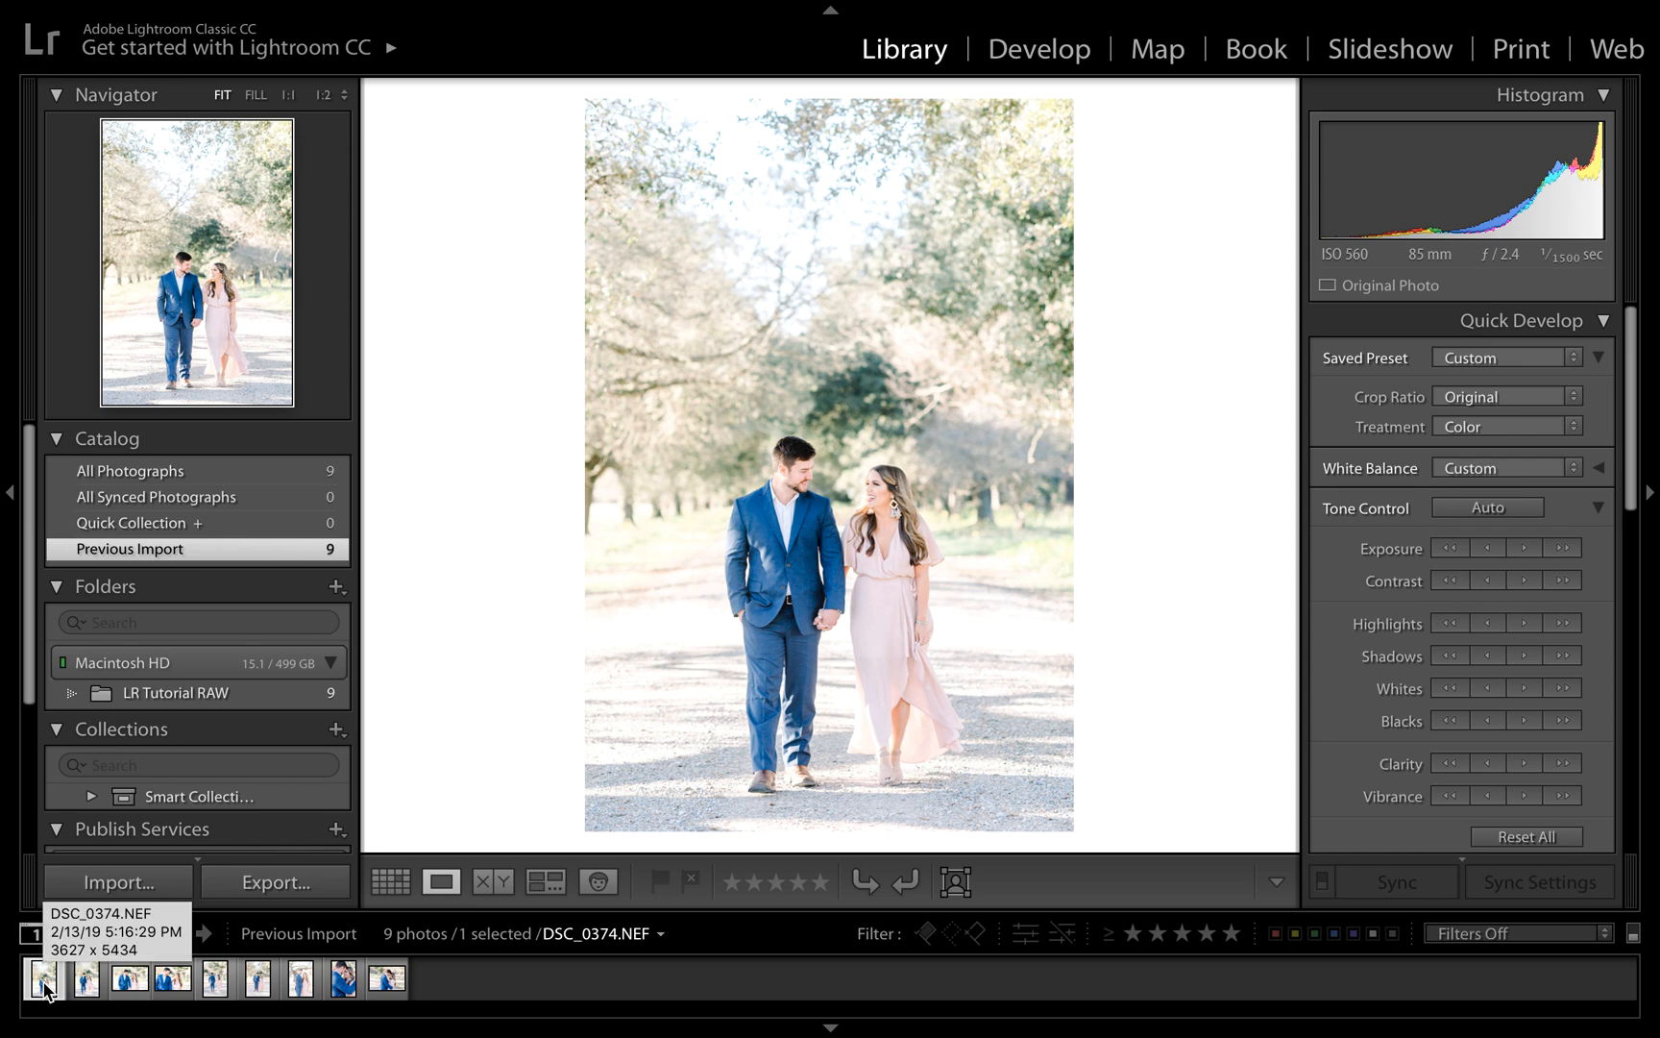
{"action": "key", "text": "b"}
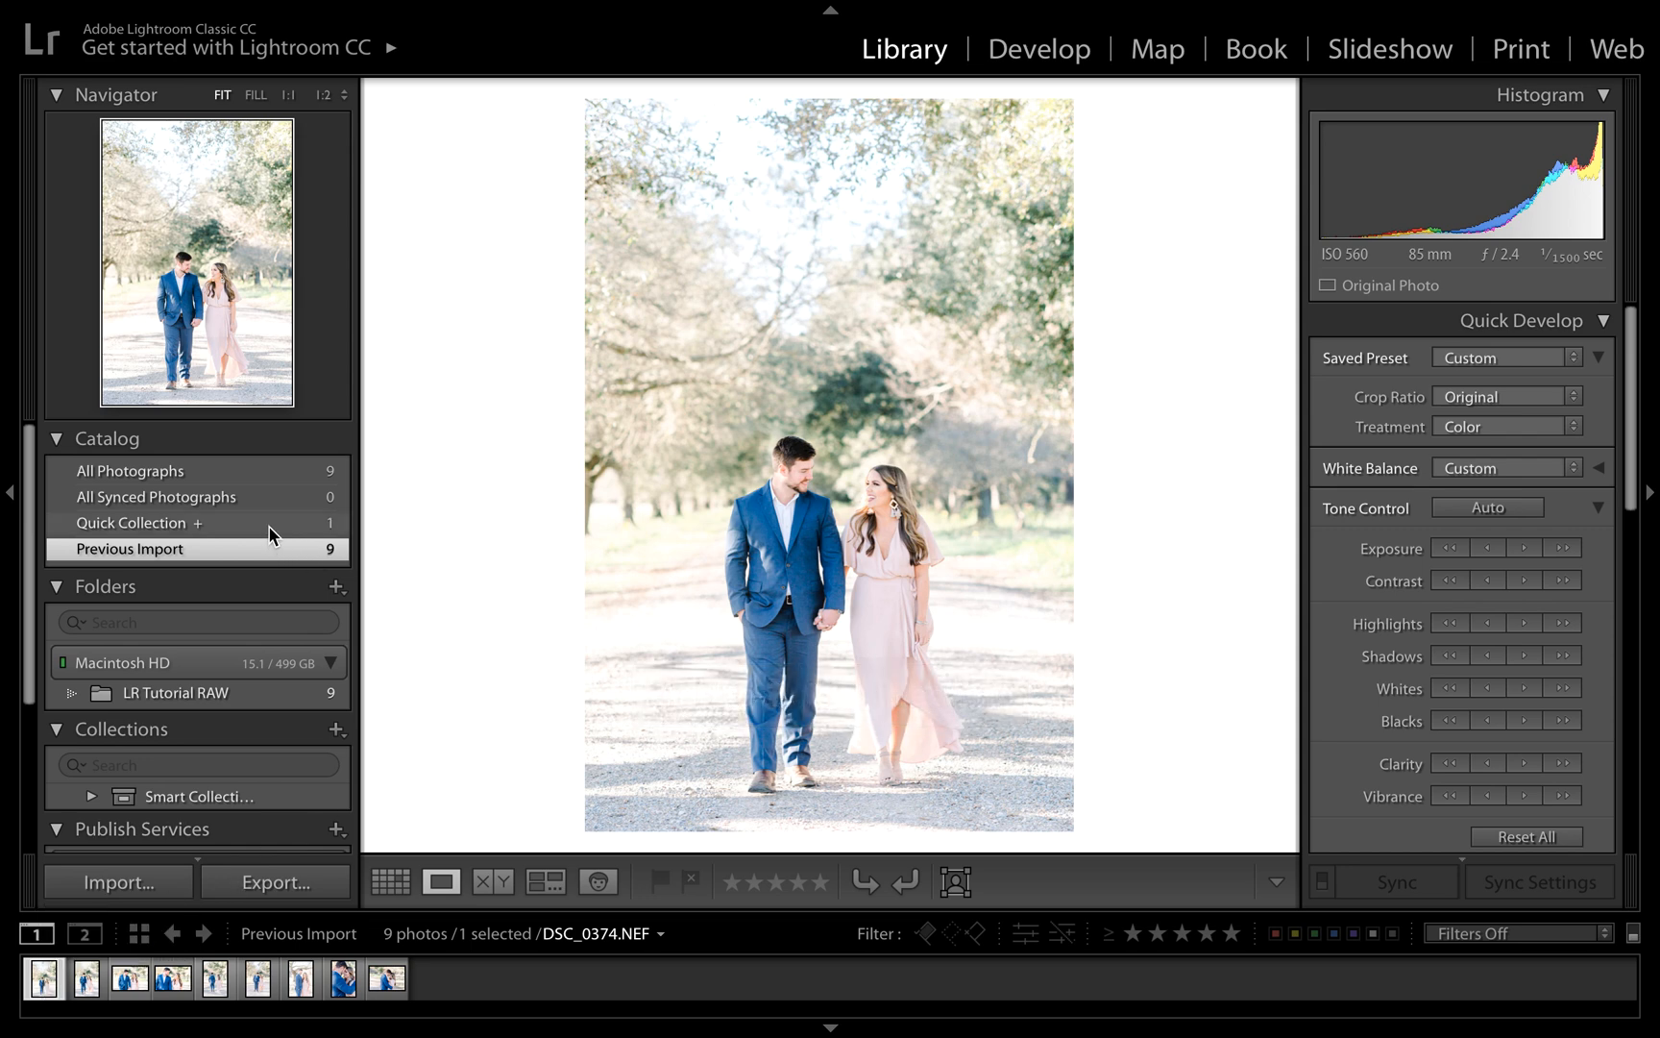
Go through the following photos in the filmstrip and add DSC_0448.NEF to the Quick Collection
{"action": "left_click", "coordinate": [106, 977]}
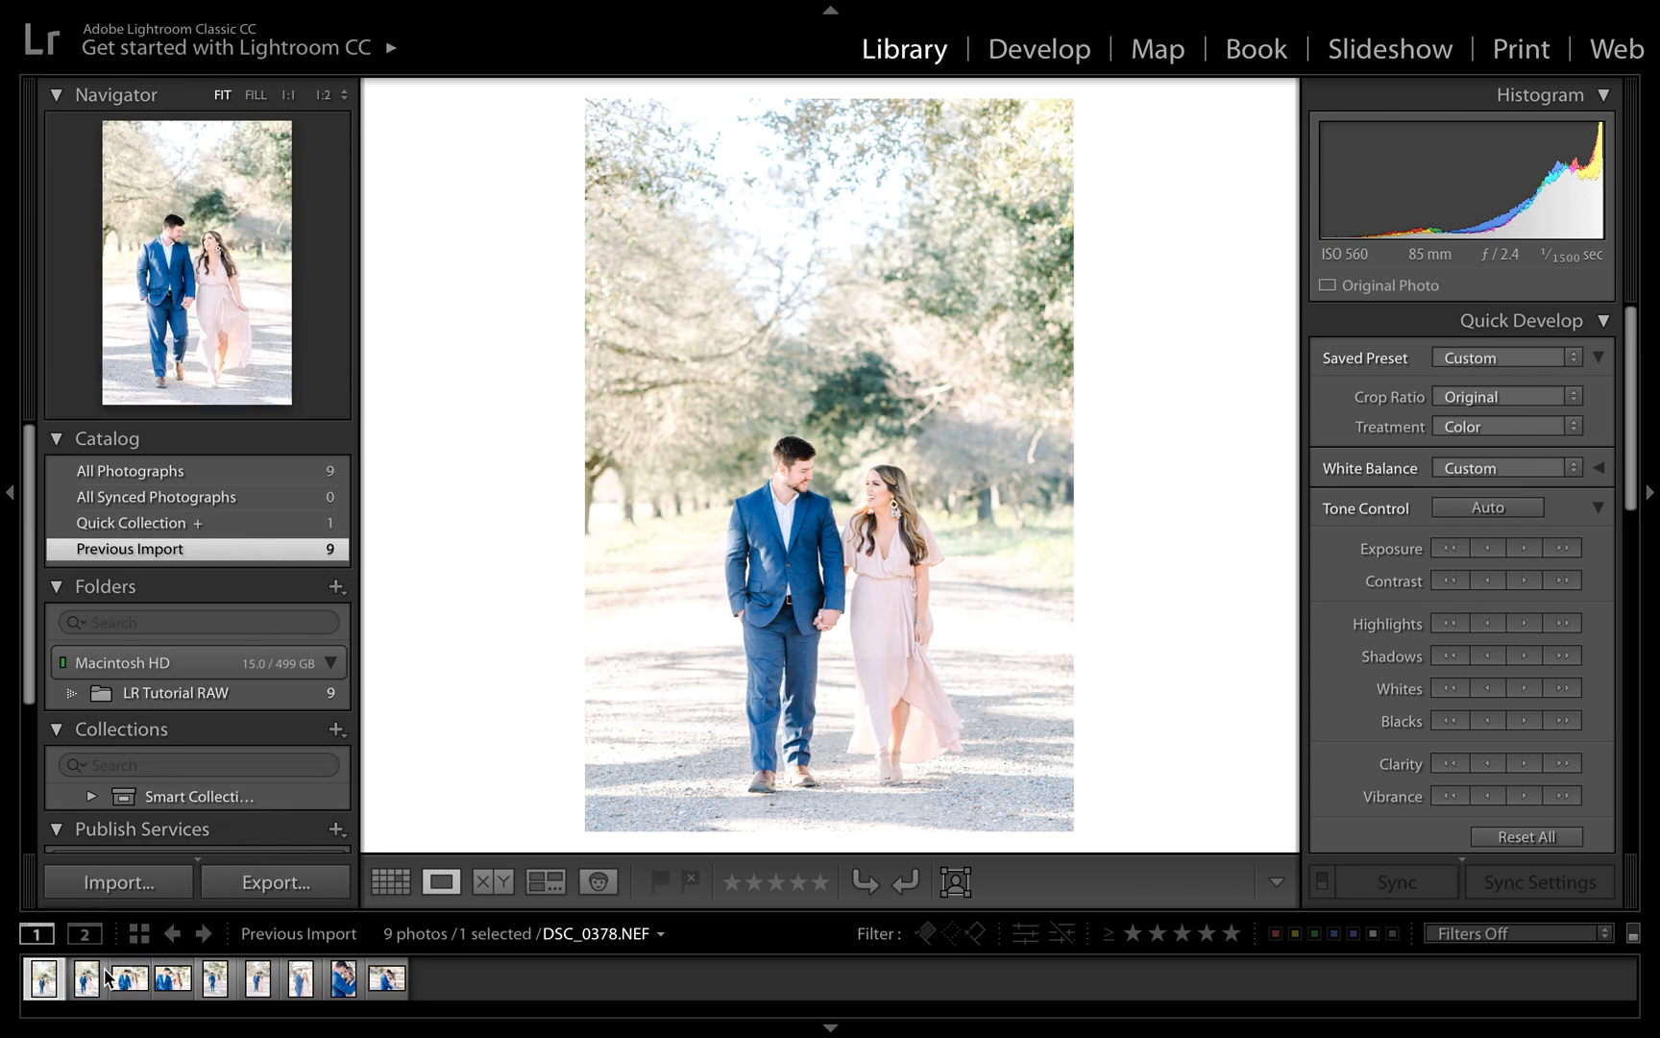
{"action": "key", "text": "Right"}
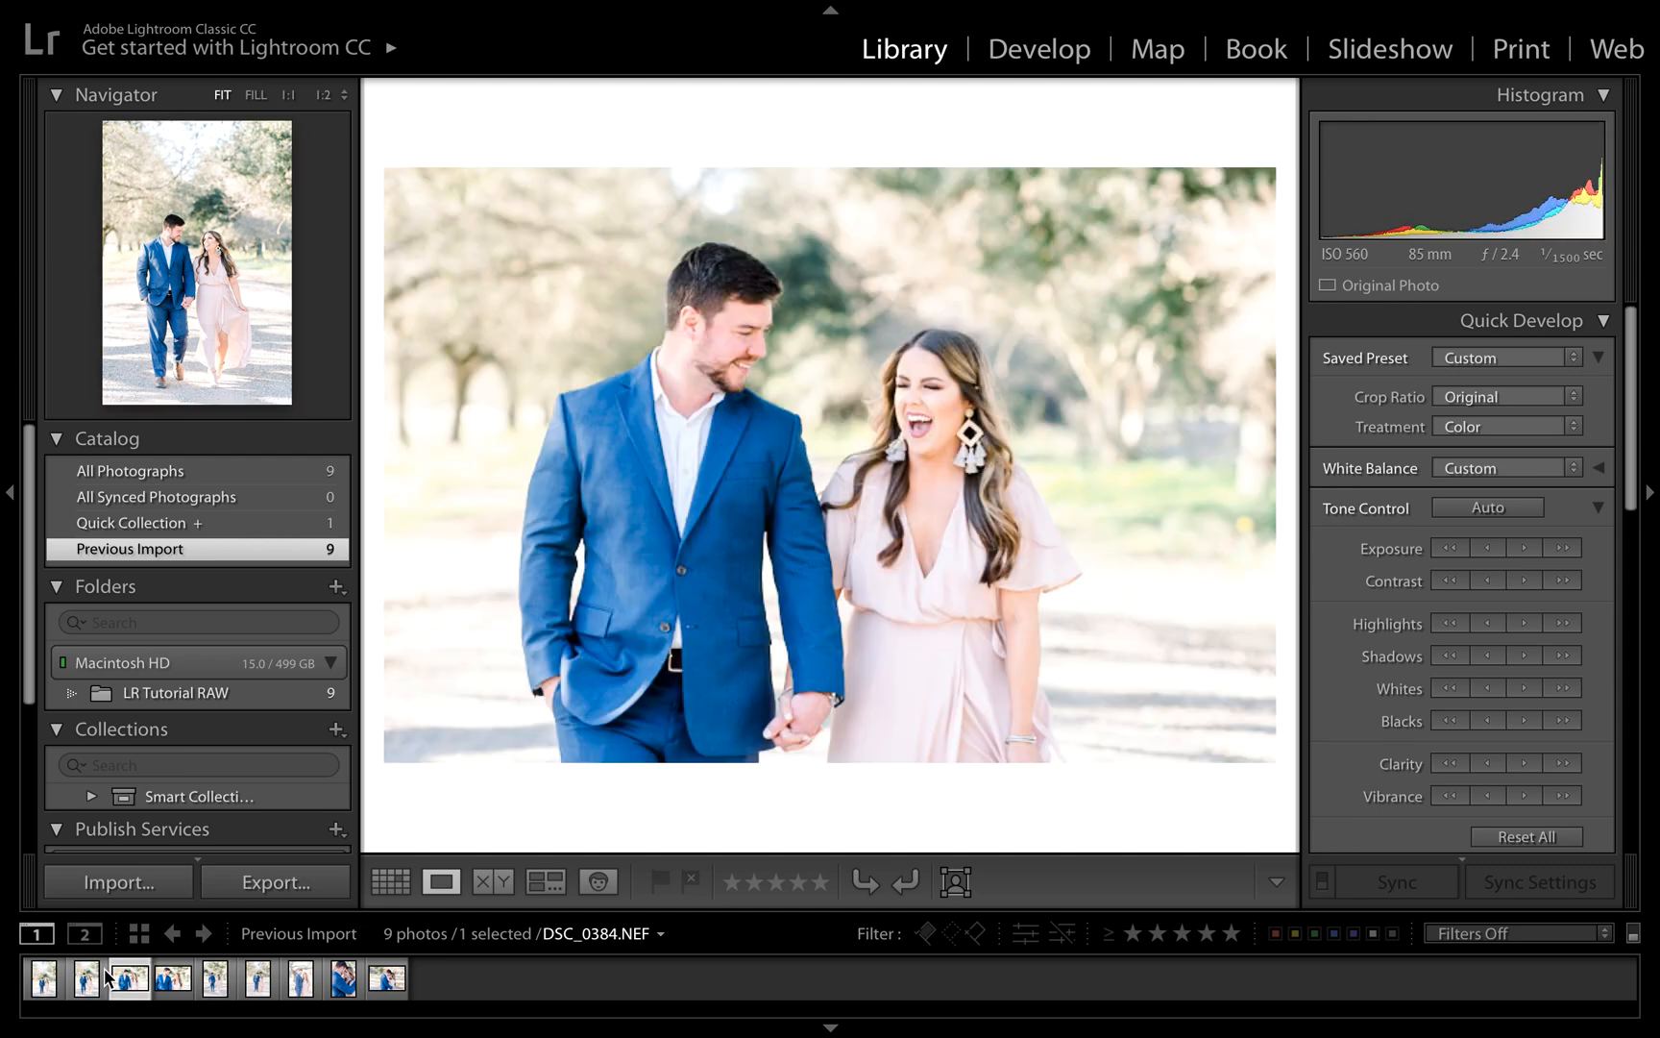
{"action": "key", "text": "Right"}
{"action": "key", "text": "Right"}
{"action": "key", "text": "Right"}
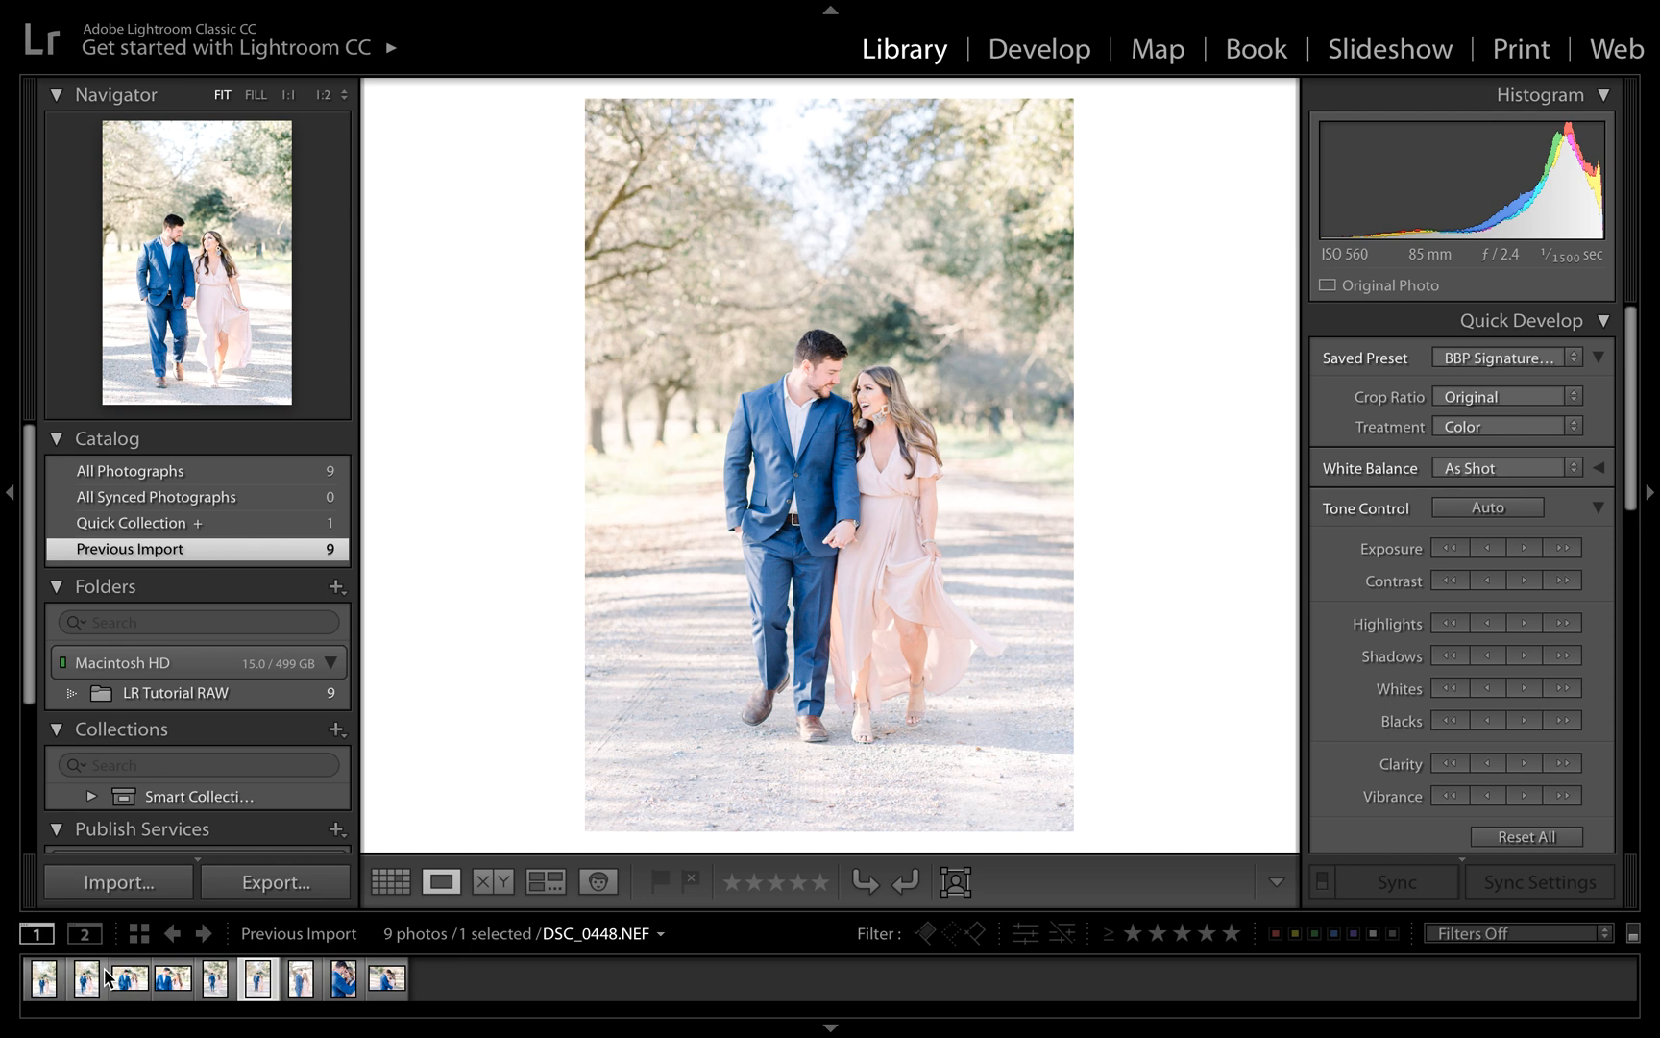
{"action": "key", "text": "b"}
Open the close-up portrait DSC_0514.NEF in the Develop module and set its Temp to 5,900
{"action": "key", "text": "Left"}
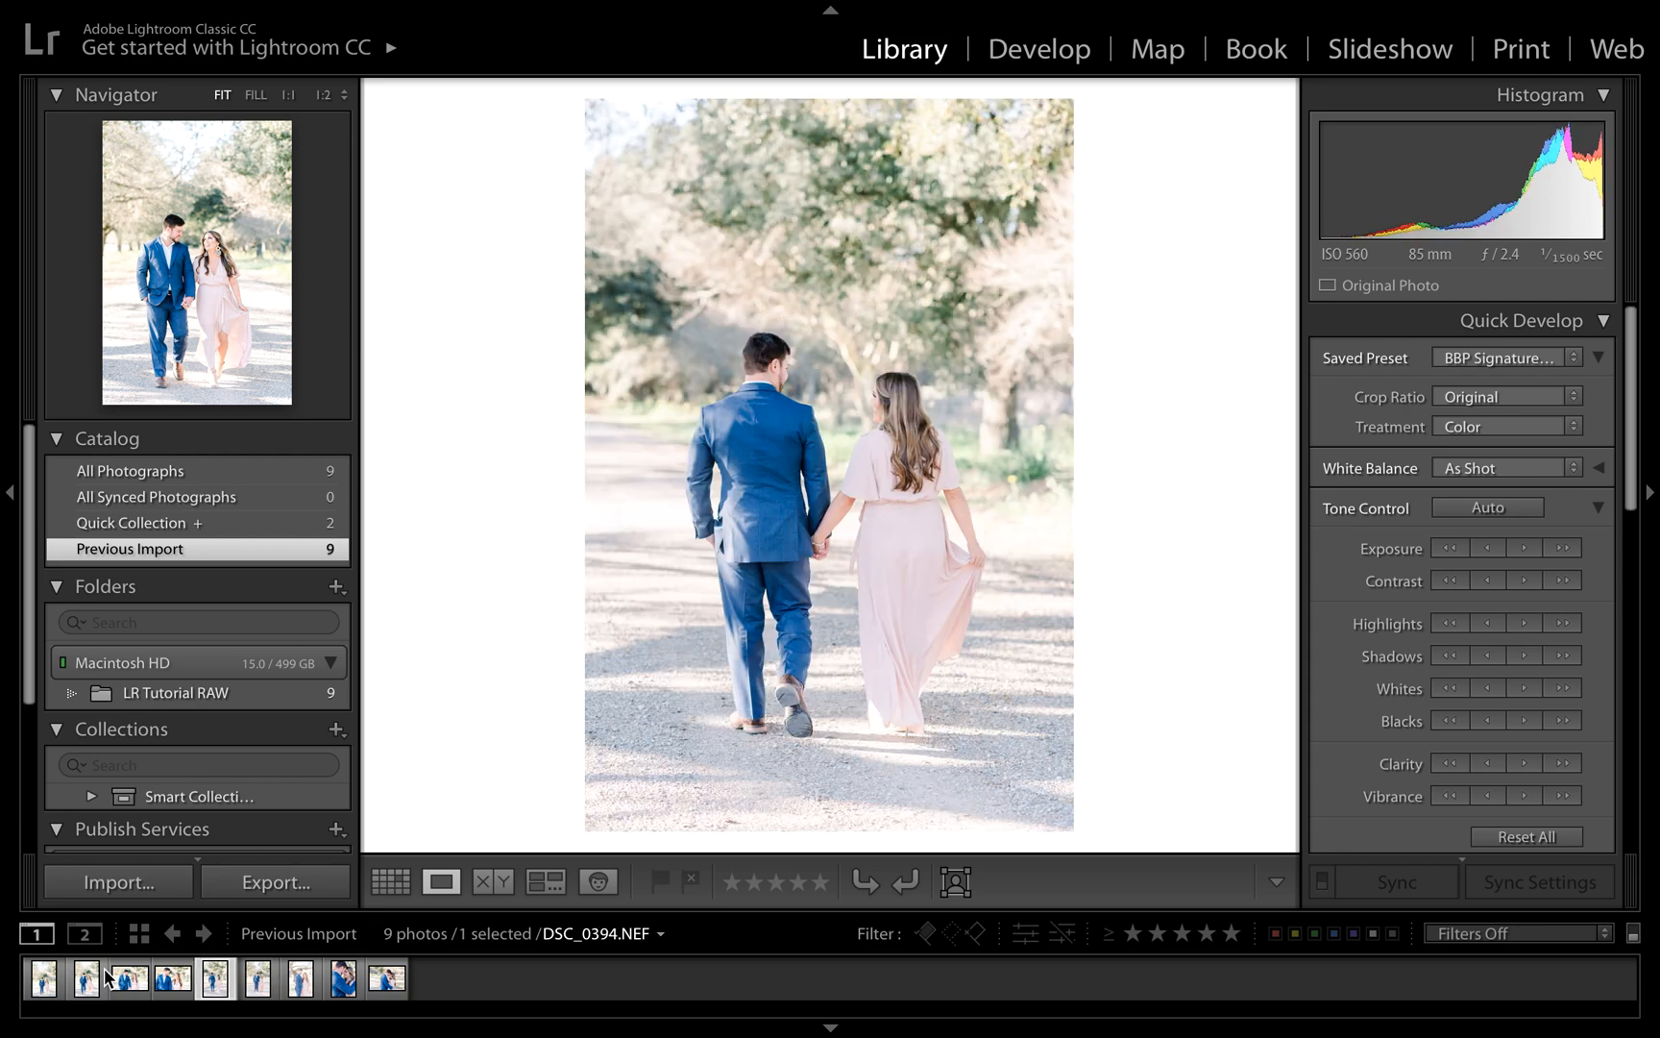
{"action": "key", "text": "Right"}
{"action": "key", "text": "Right"}
{"action": "key", "text": "Right"}
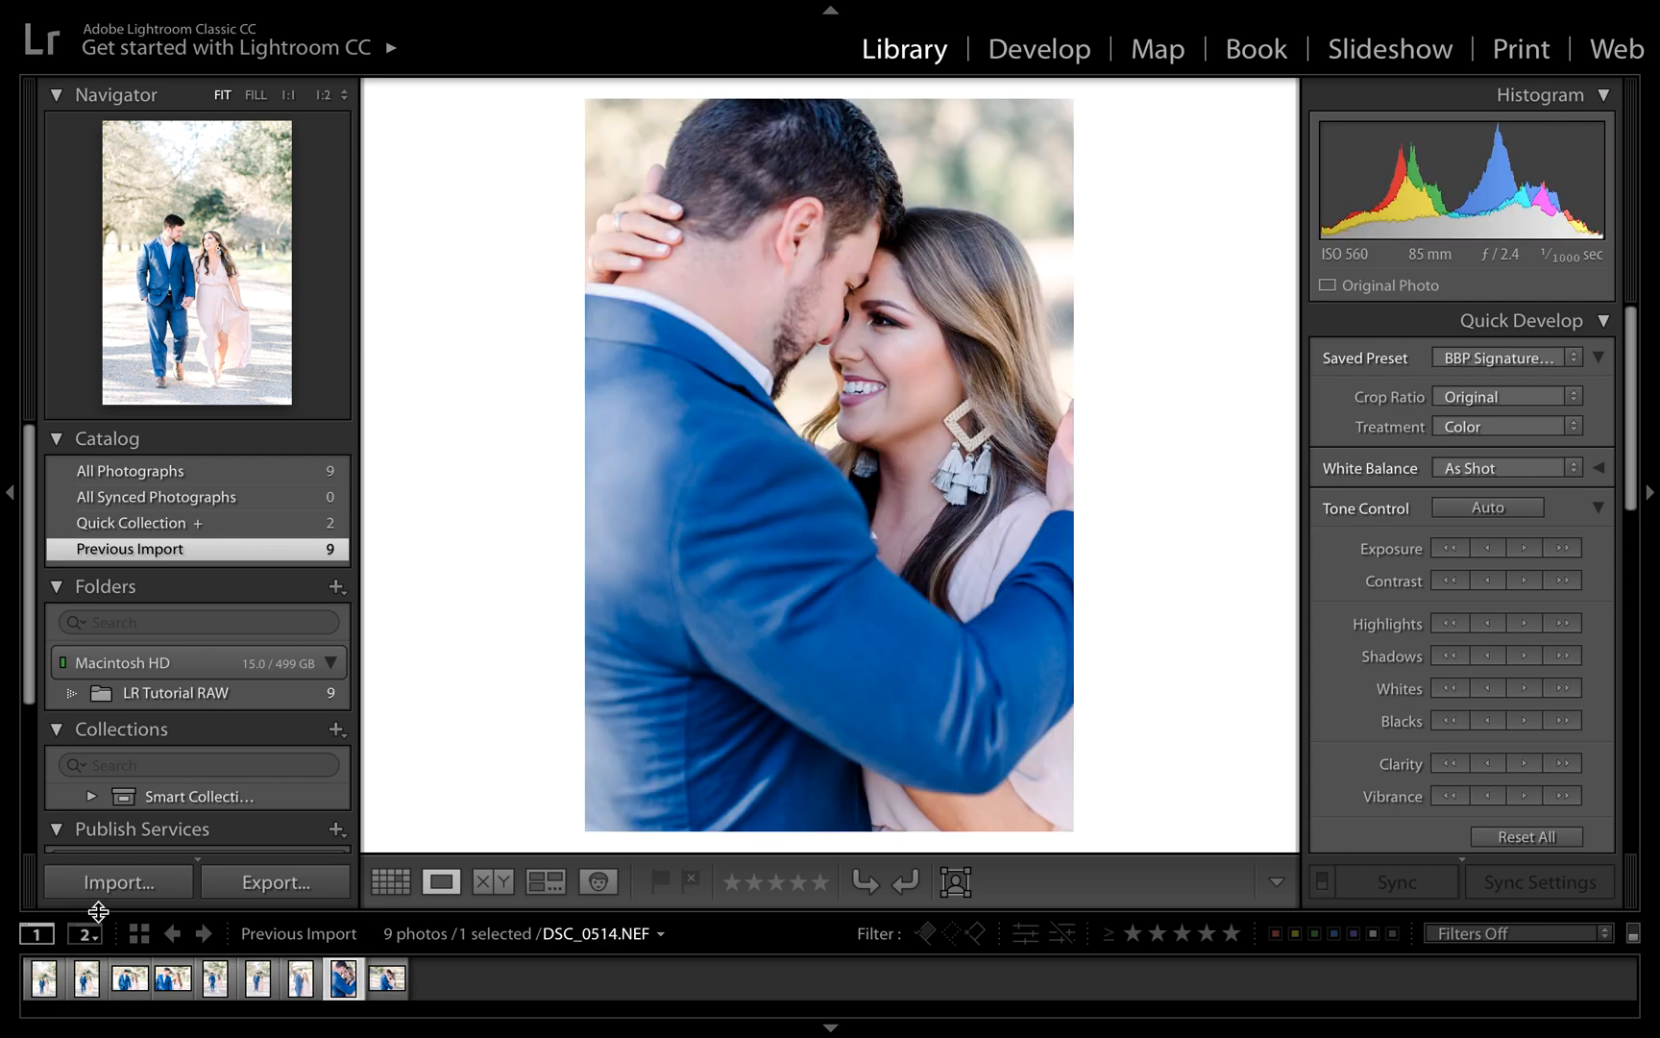
{"action": "left_click", "coordinate": [1045, 53]}
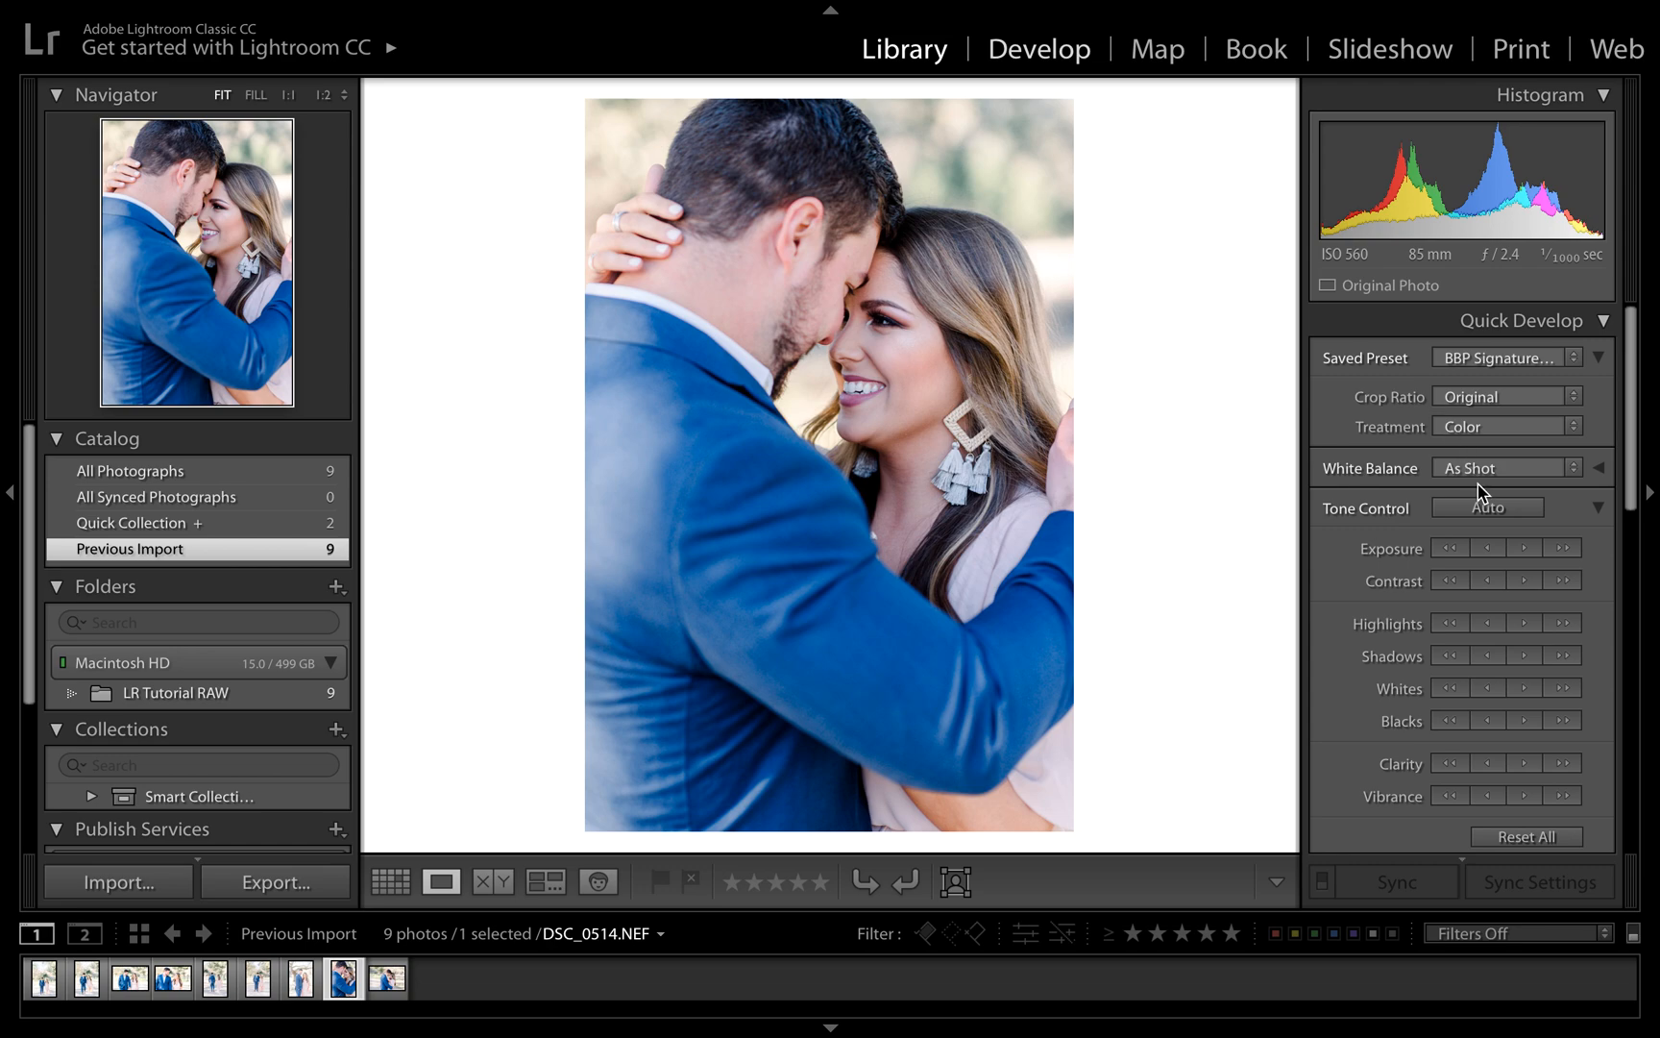
{"action": "left_click", "coordinate": [1572, 463]}
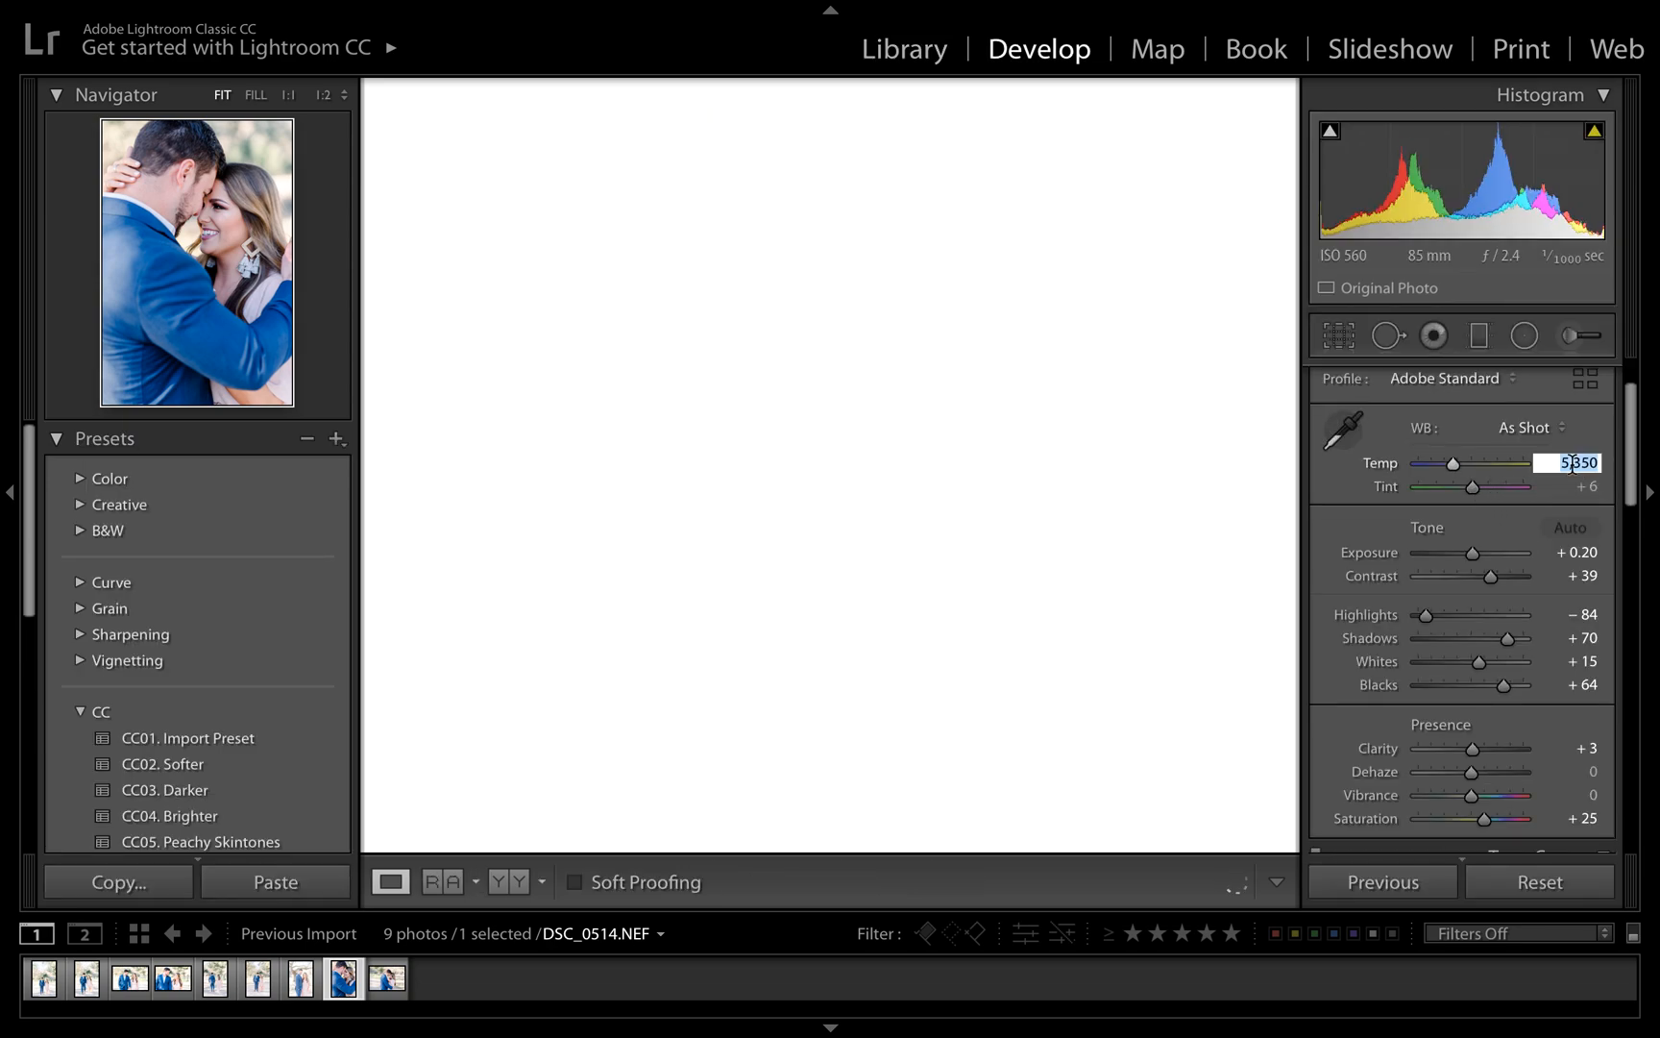
{"action": "key", "text": "Up"}
{"action": "key", "text": "Up"}
{"action": "key", "text": "Up"}
{"action": "key", "text": "Up"}
{"action": "key", "text": "Up"}
{"action": "key", "text": "Up"}
{"action": "key", "text": "Up"}
{"action": "key", "text": "Up"}
{"action": "key", "text": "Up"}
{"action": "key", "text": "Up"}
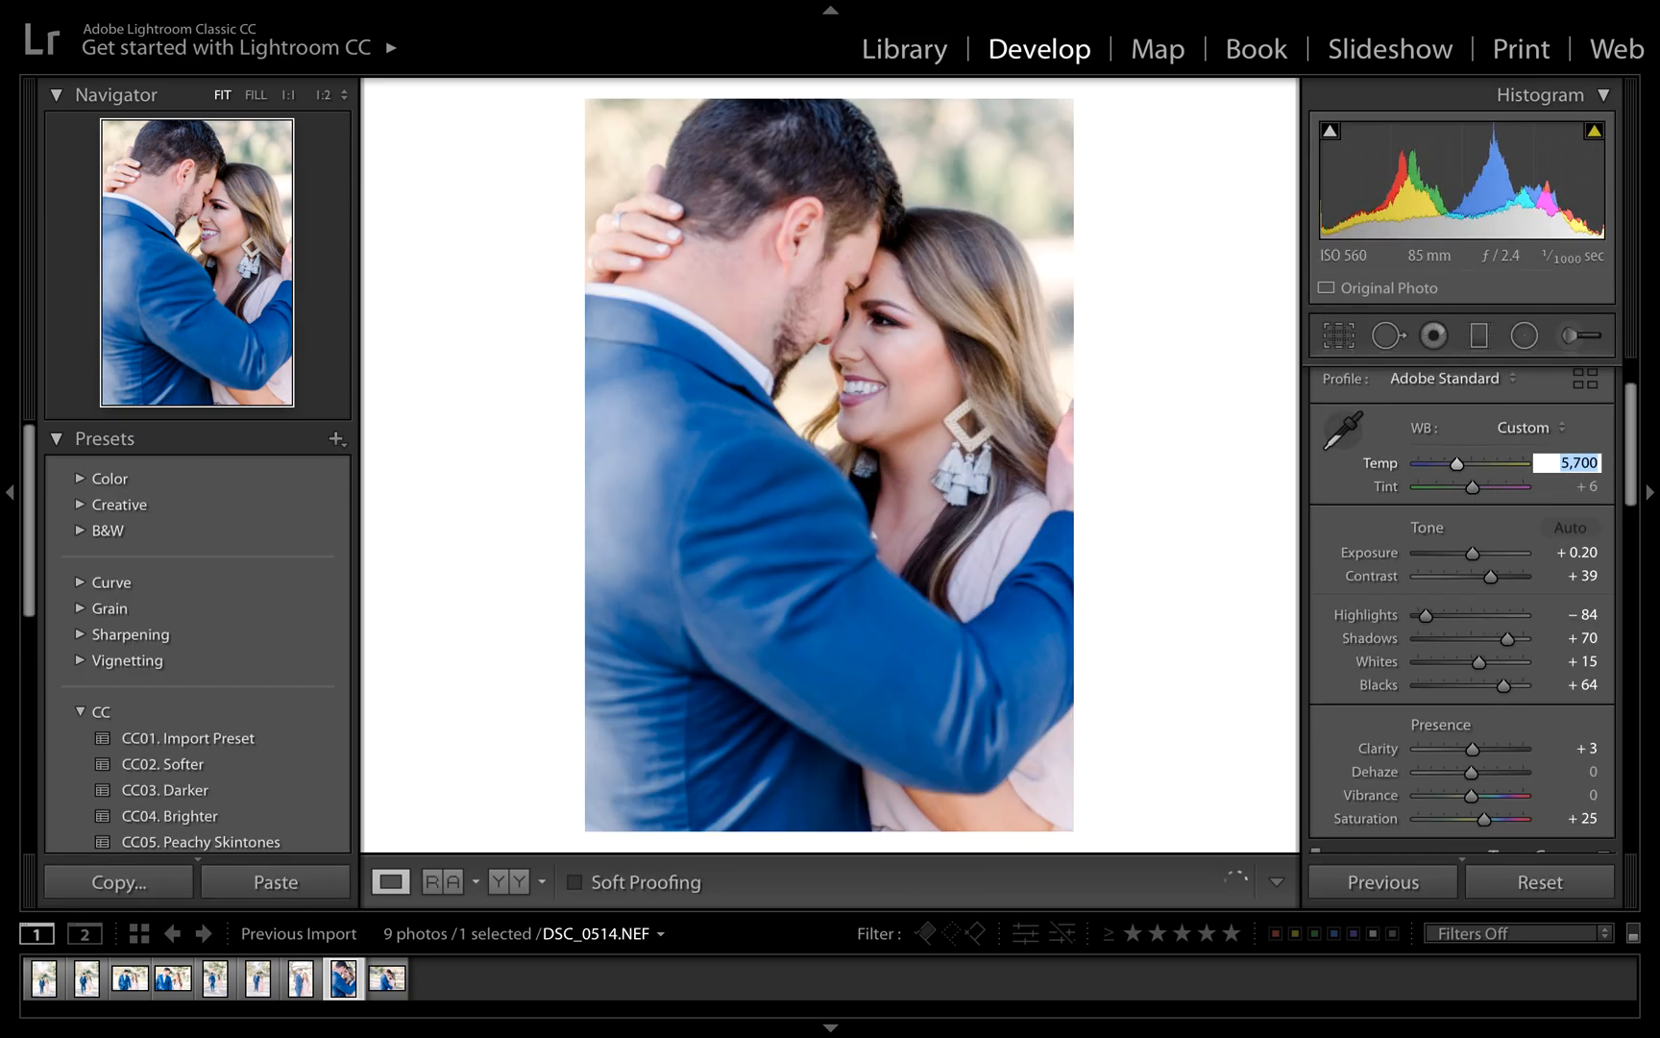
{"action": "key", "text": "Up"}
{"action": "key", "text": "Up"}
{"action": "key", "text": "Down"}
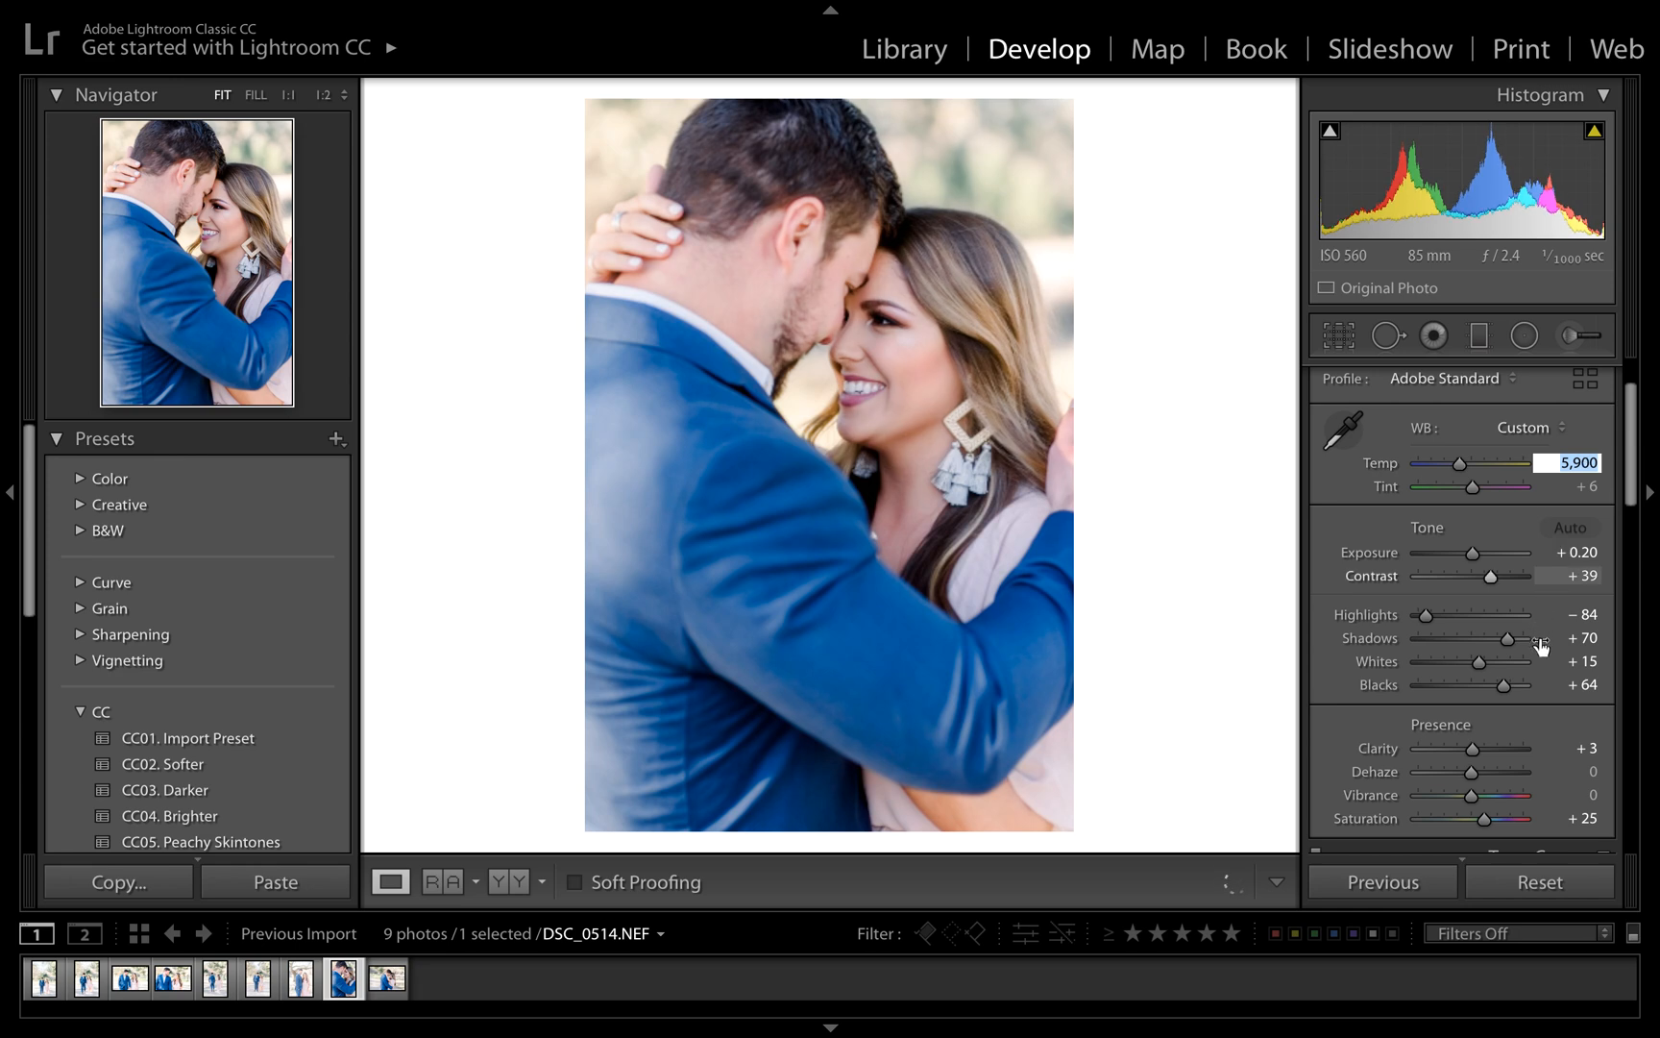
Set the close-up portrait's Exposure to +0.60, Whites to +35 and Blacks to +89
{"action": "left_click", "coordinate": [1581, 552]}
{"action": "key", "text": "Up"}
{"action": "key", "text": "Up"}
{"action": "key", "text": "Up"}
{"action": "key", "text": "Up"}
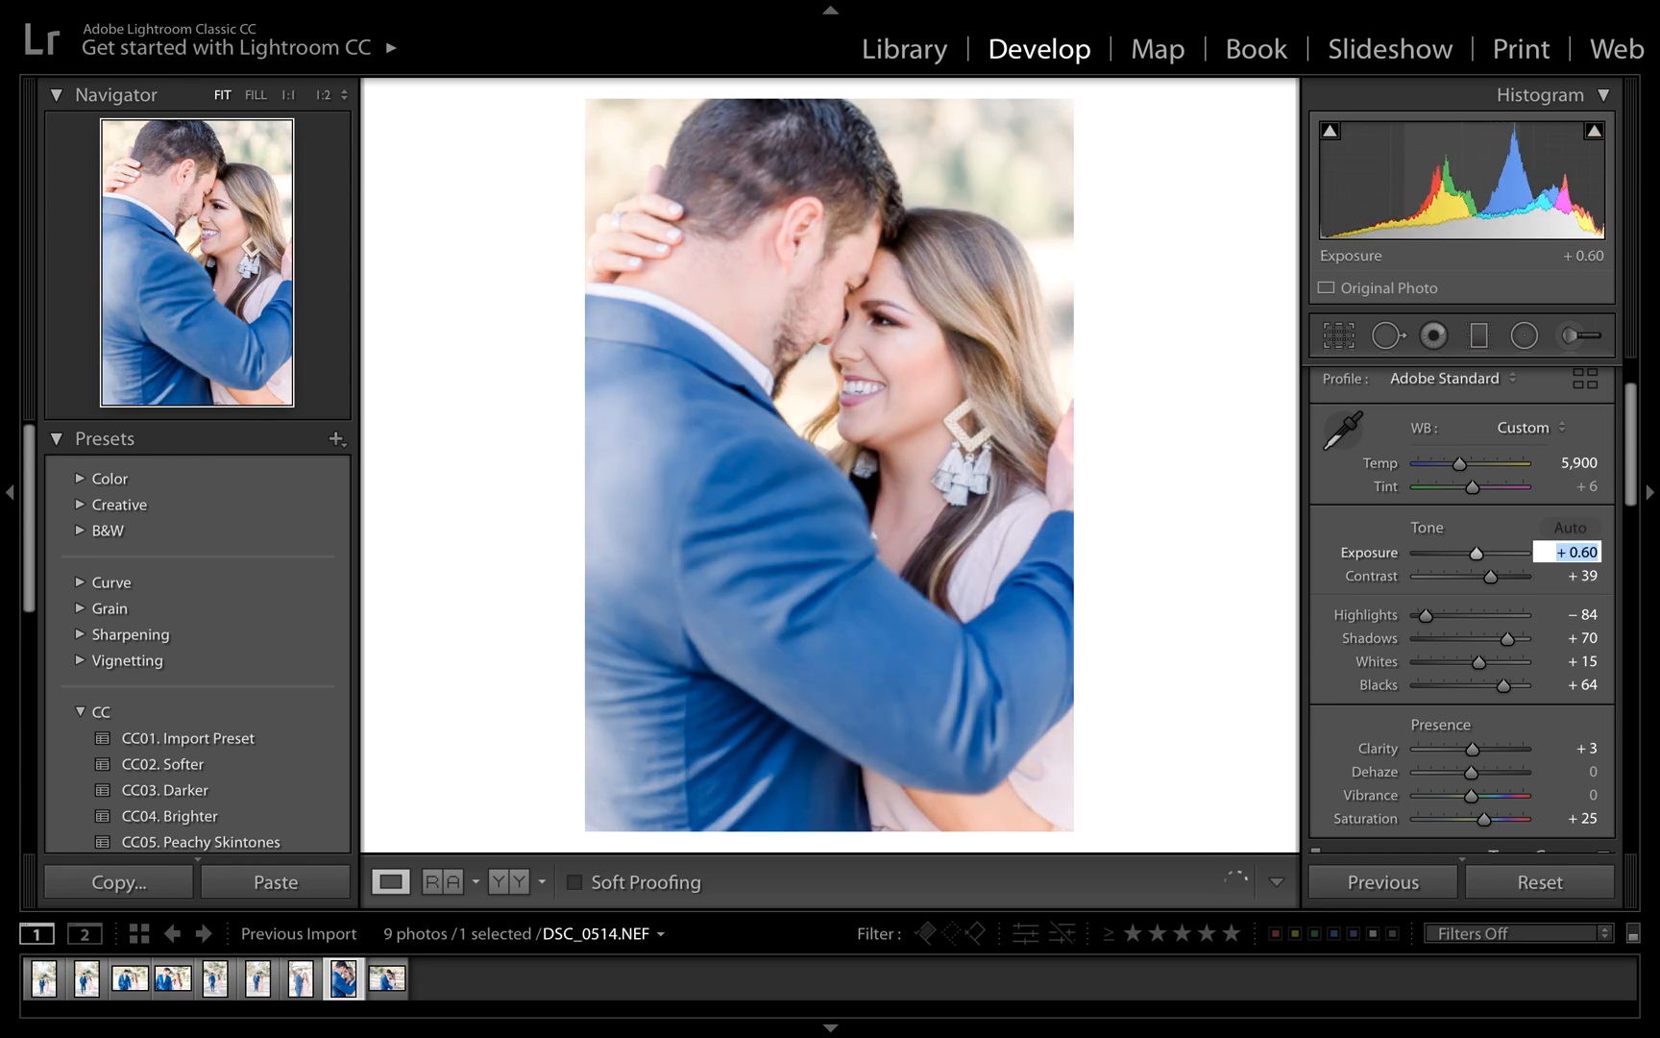
{"action": "left_click", "coordinate": [1496, 663]}
{"action": "left_click_drag", "start_coordinate": [1496, 663], "coordinate": [1516, 682]}
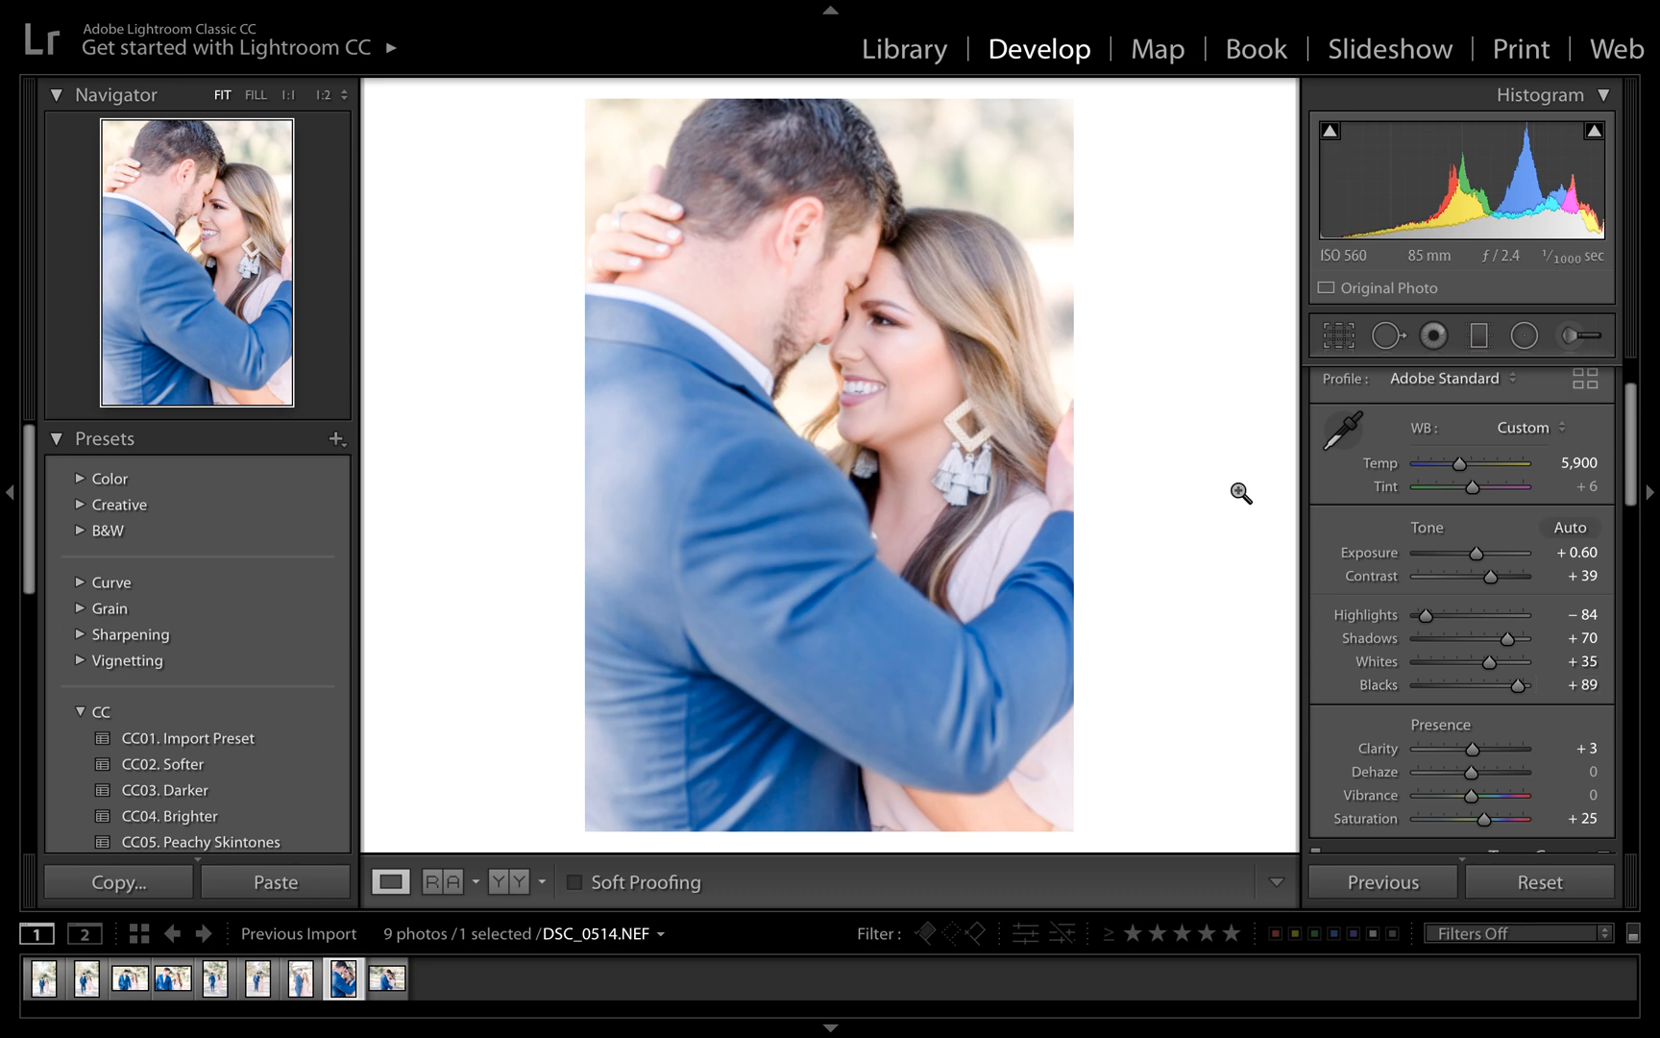
Add DSC_0514.NEF to the Quick Collection and display the Quick Collection in the Library module
{"action": "key", "text": "b"}
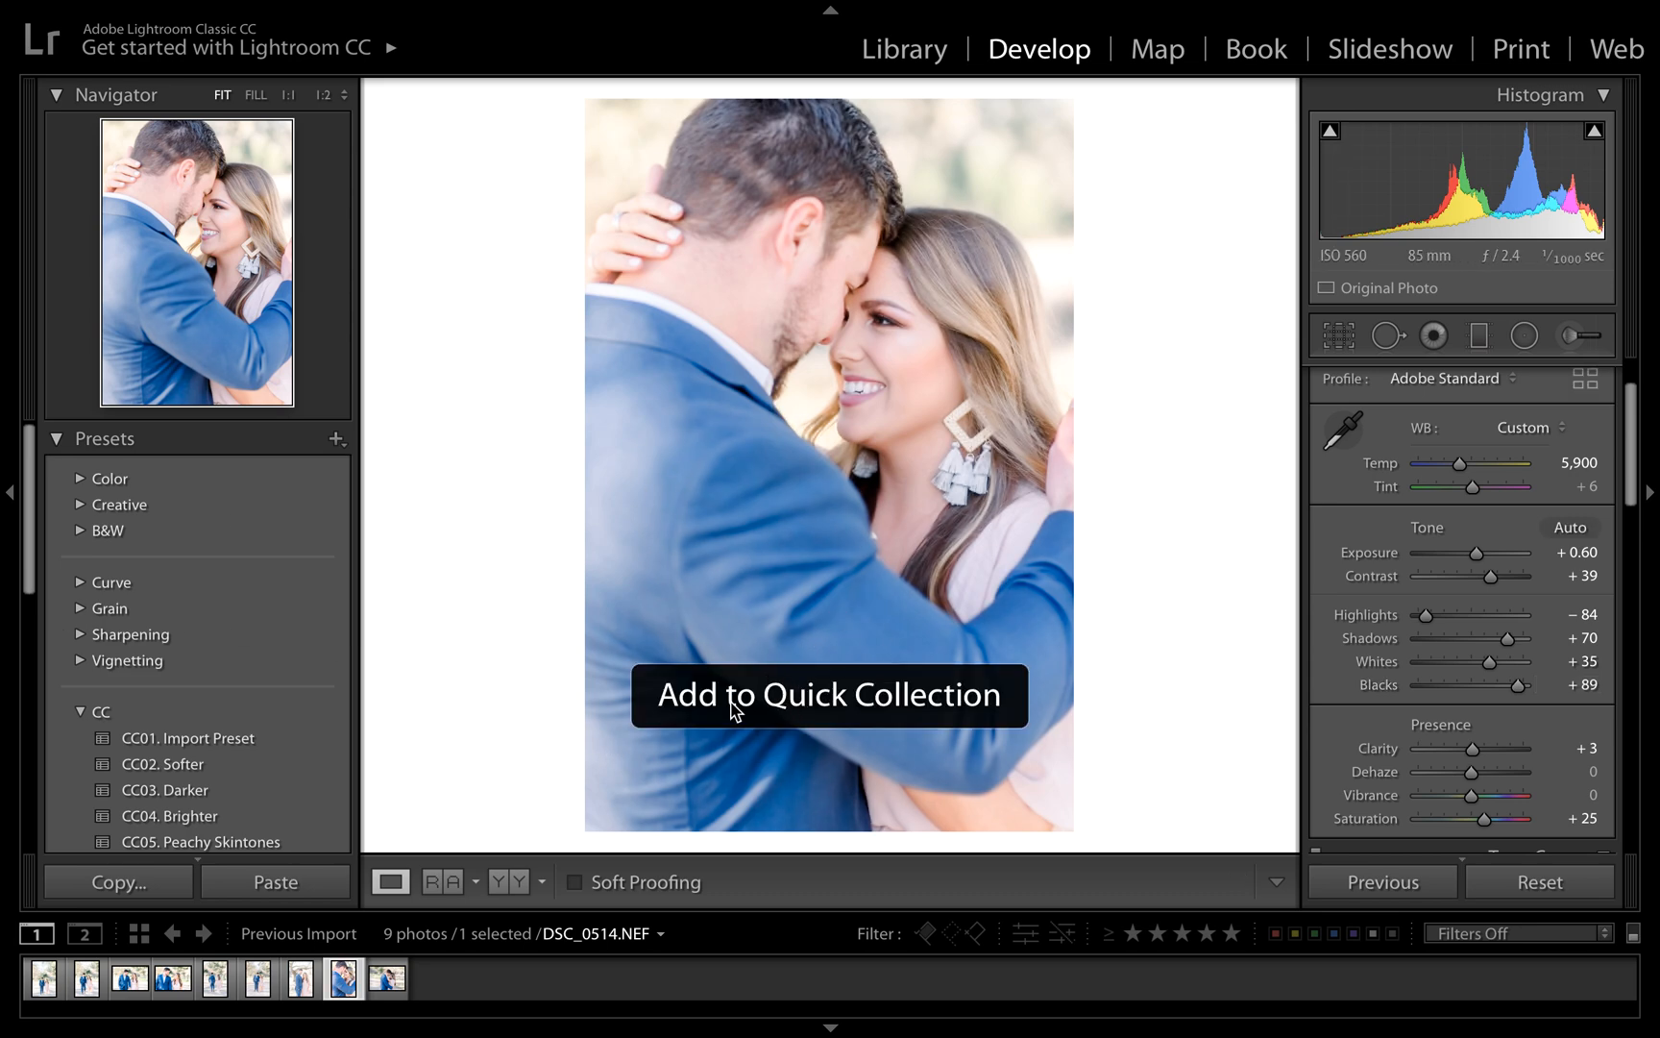
{"action": "left_click", "coordinate": [904, 49]}
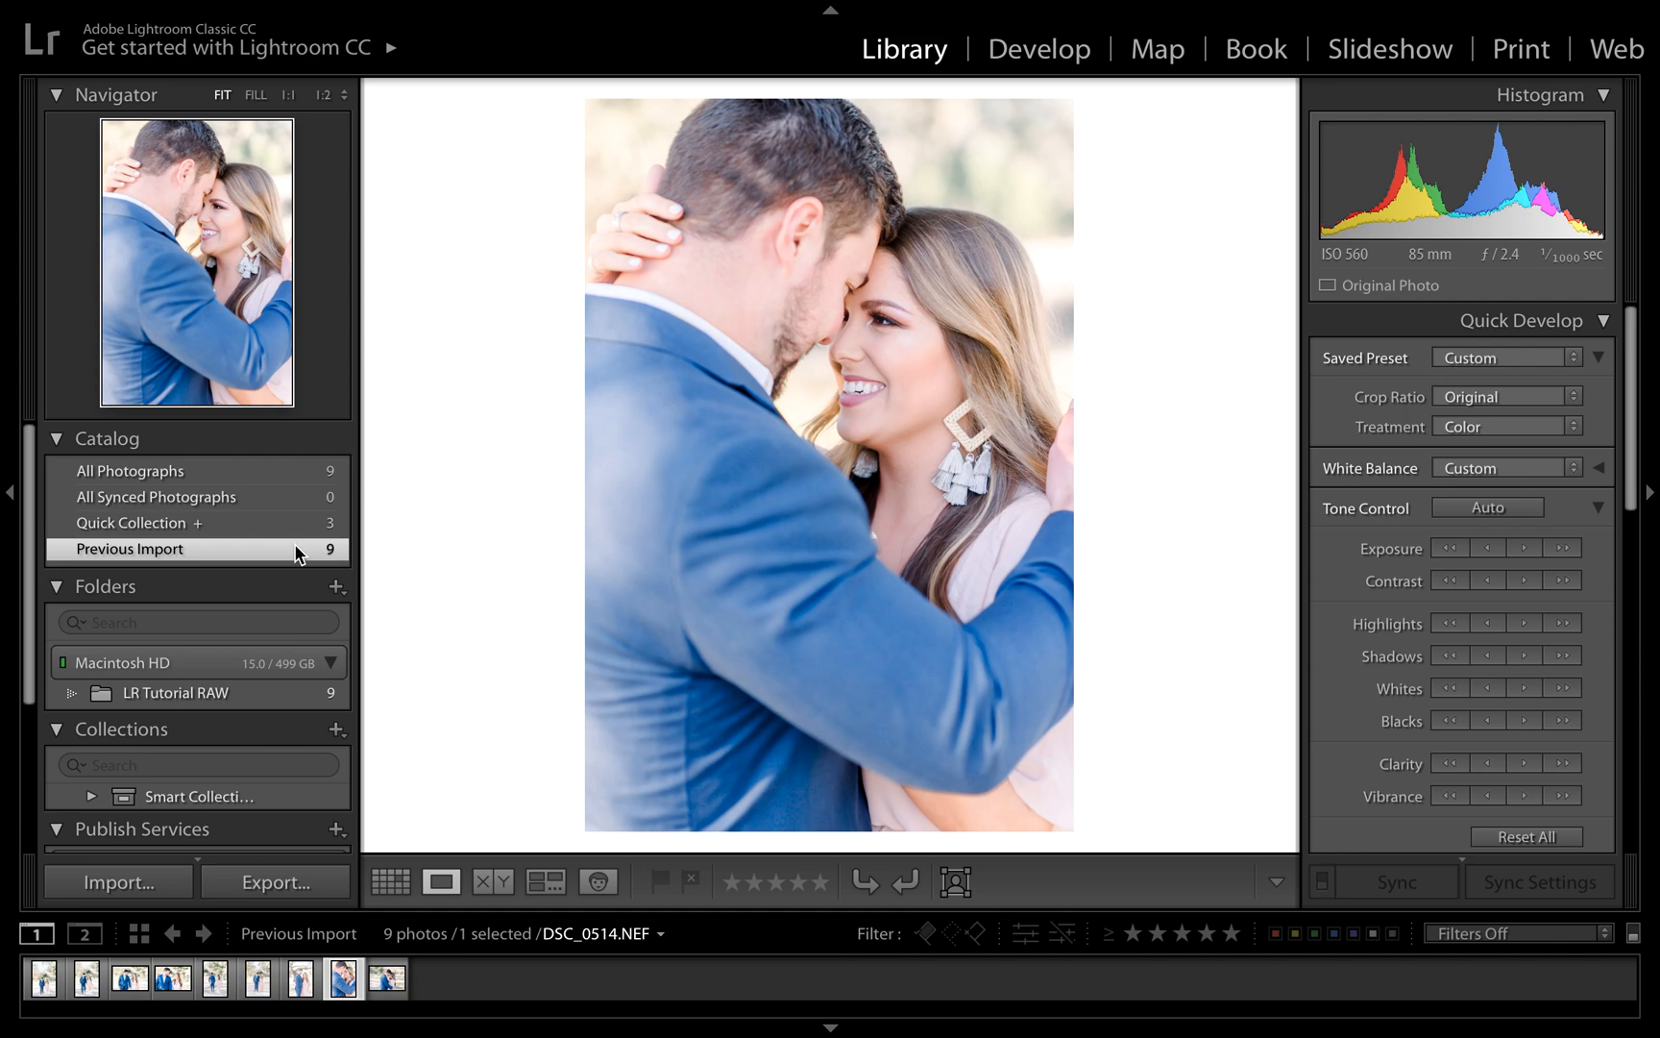
{"action": "left_click", "coordinate": [234, 520]}
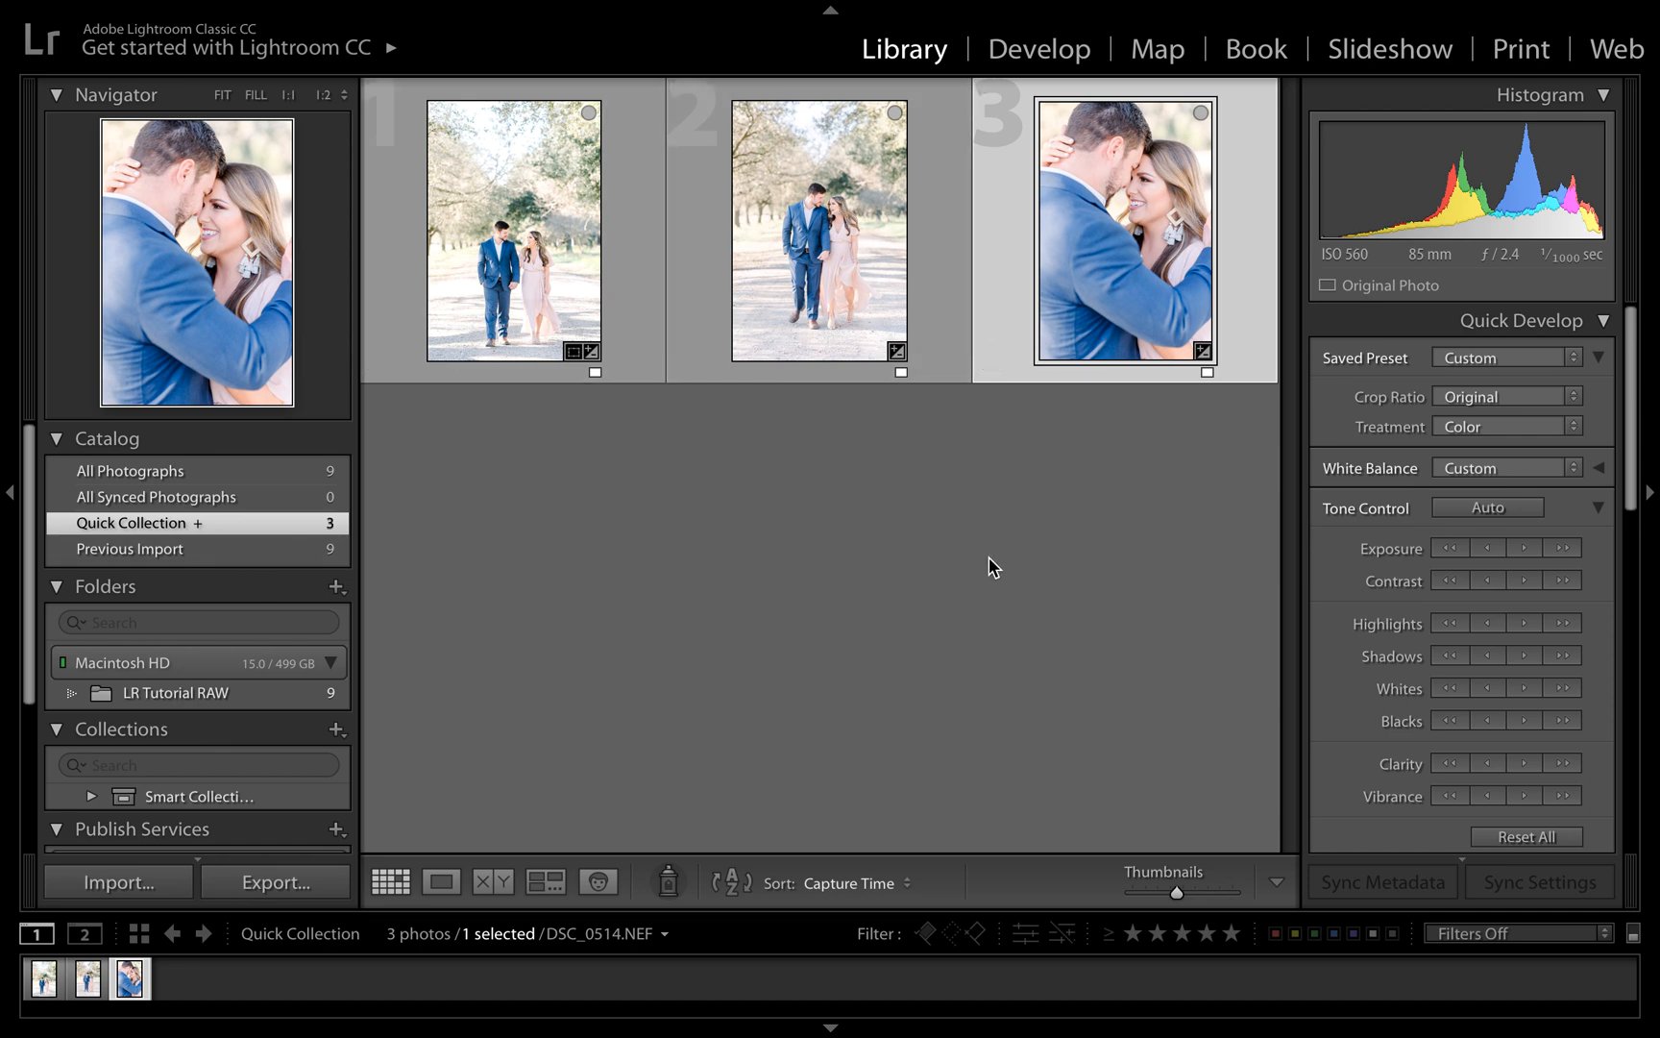
{"action": "mouse_move", "coordinate": [689, 388]}
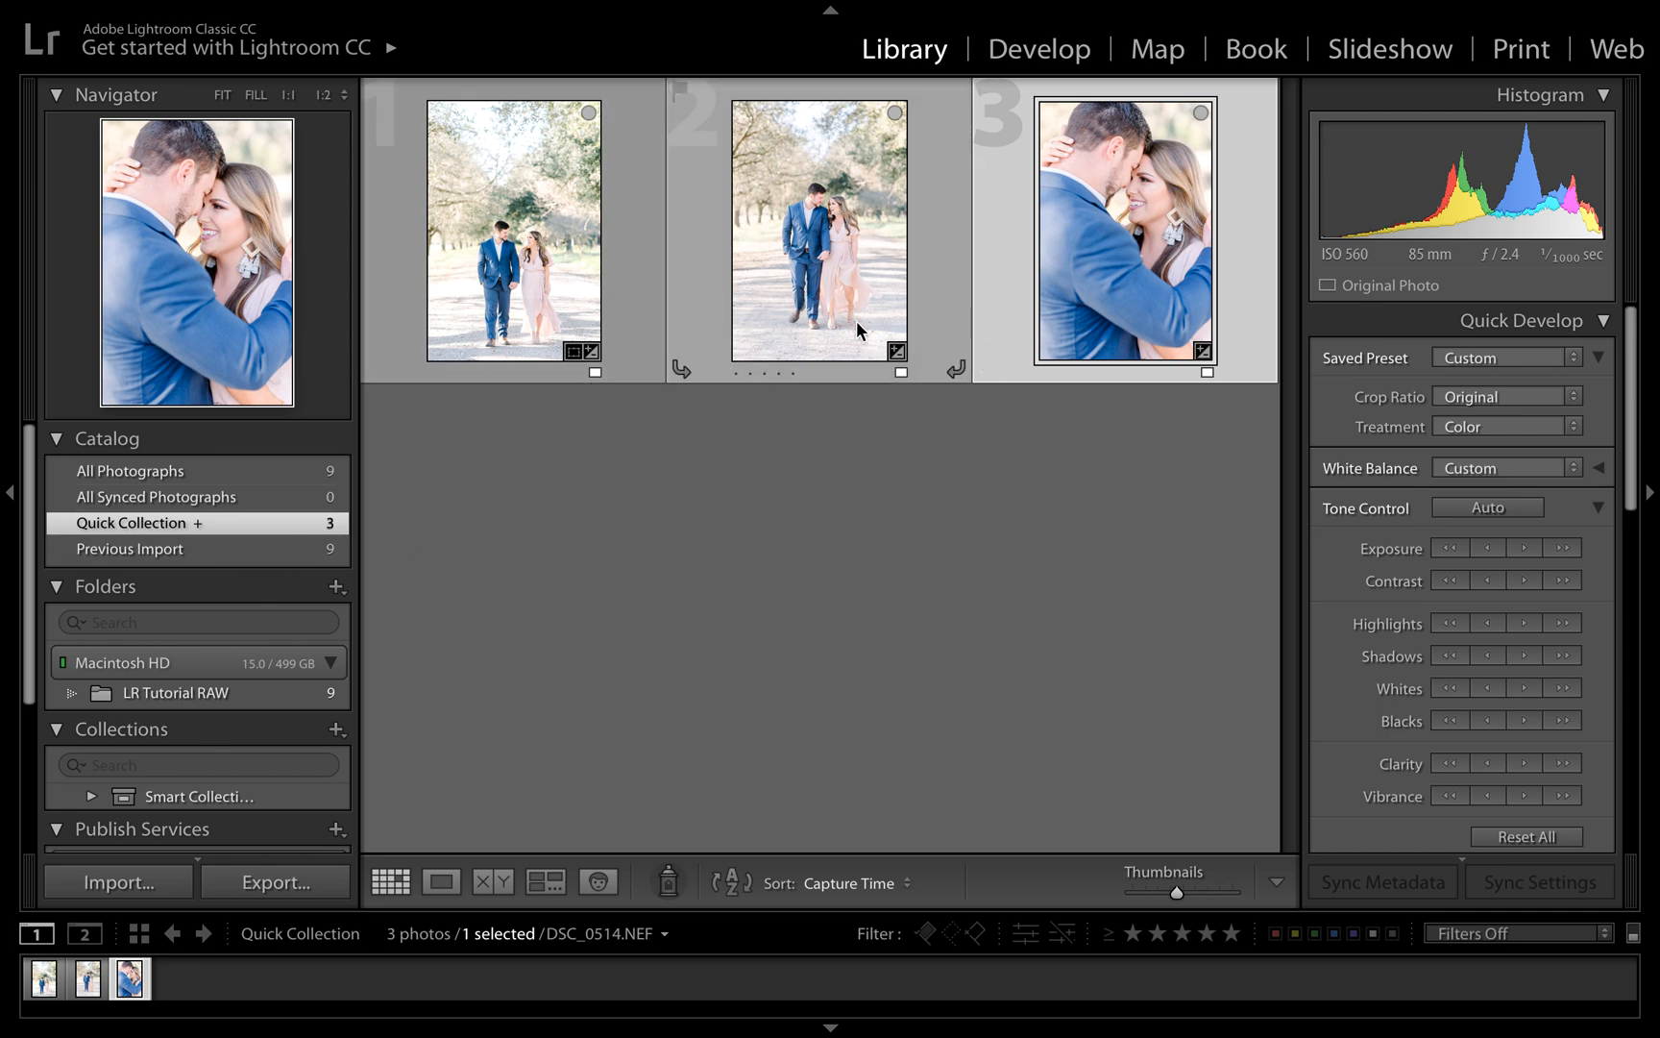
{"action": "mouse_move", "coordinate": [375, 7]}
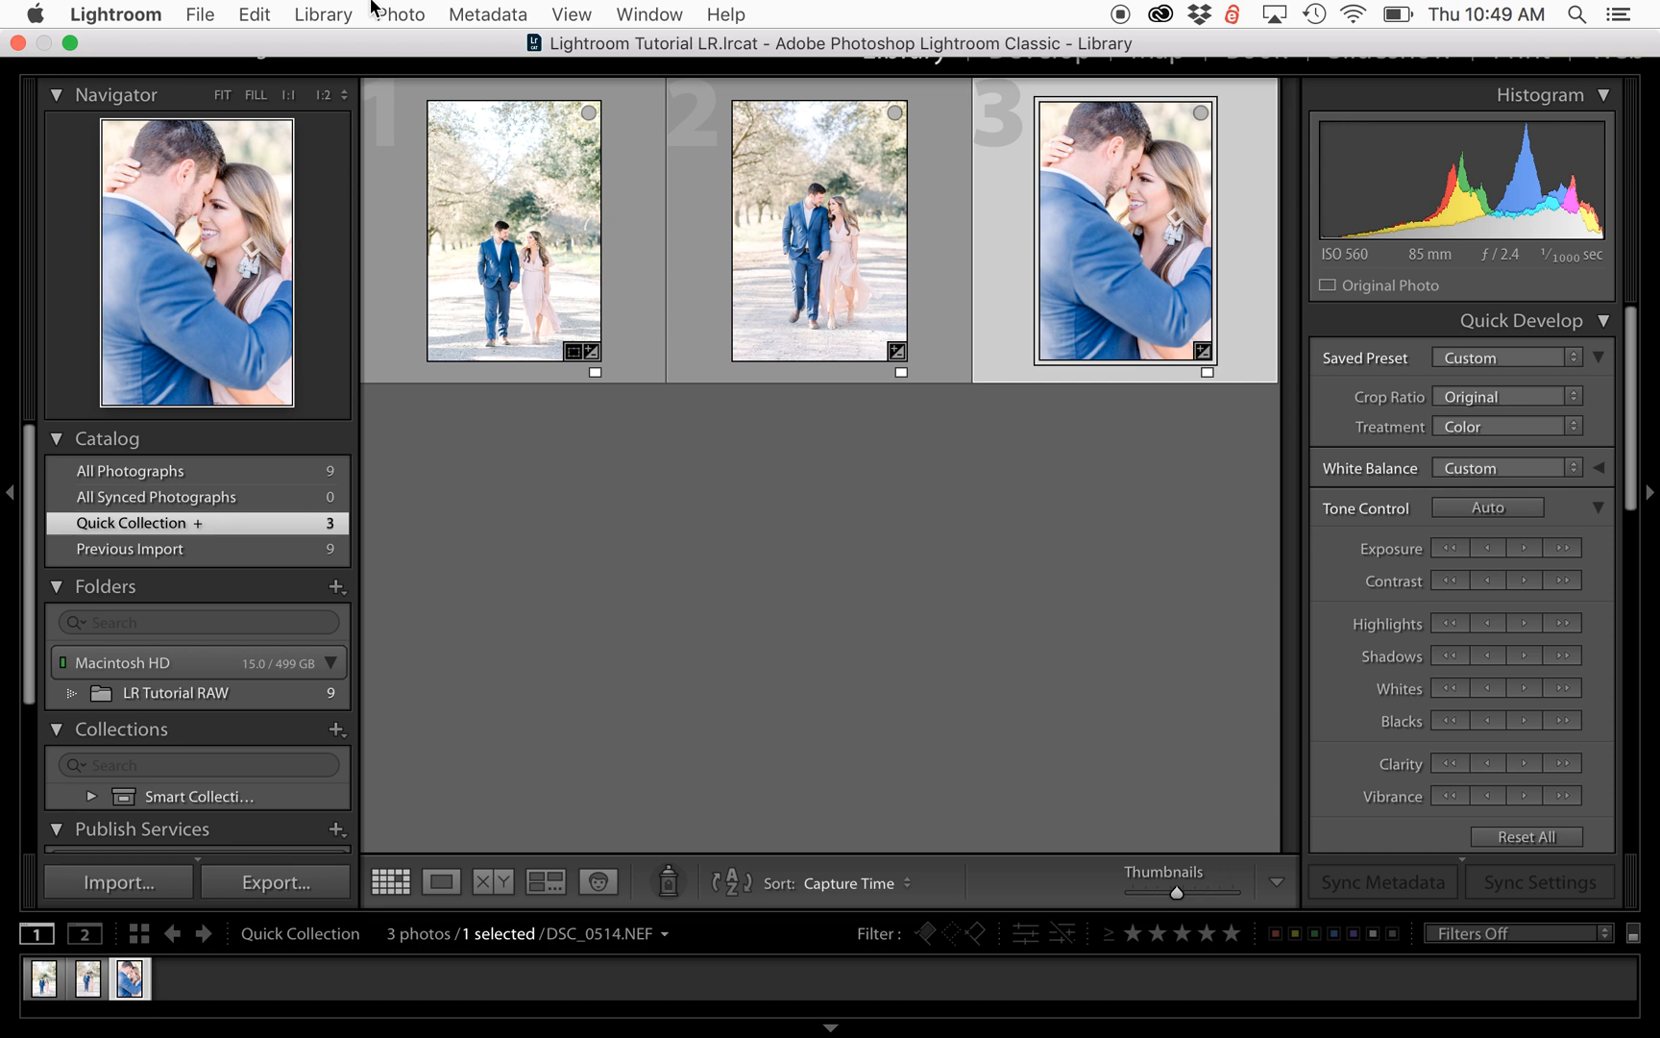
Select all the photos in the Quick Collection
{"action": "mouse_move", "coordinate": [1056, 330]}
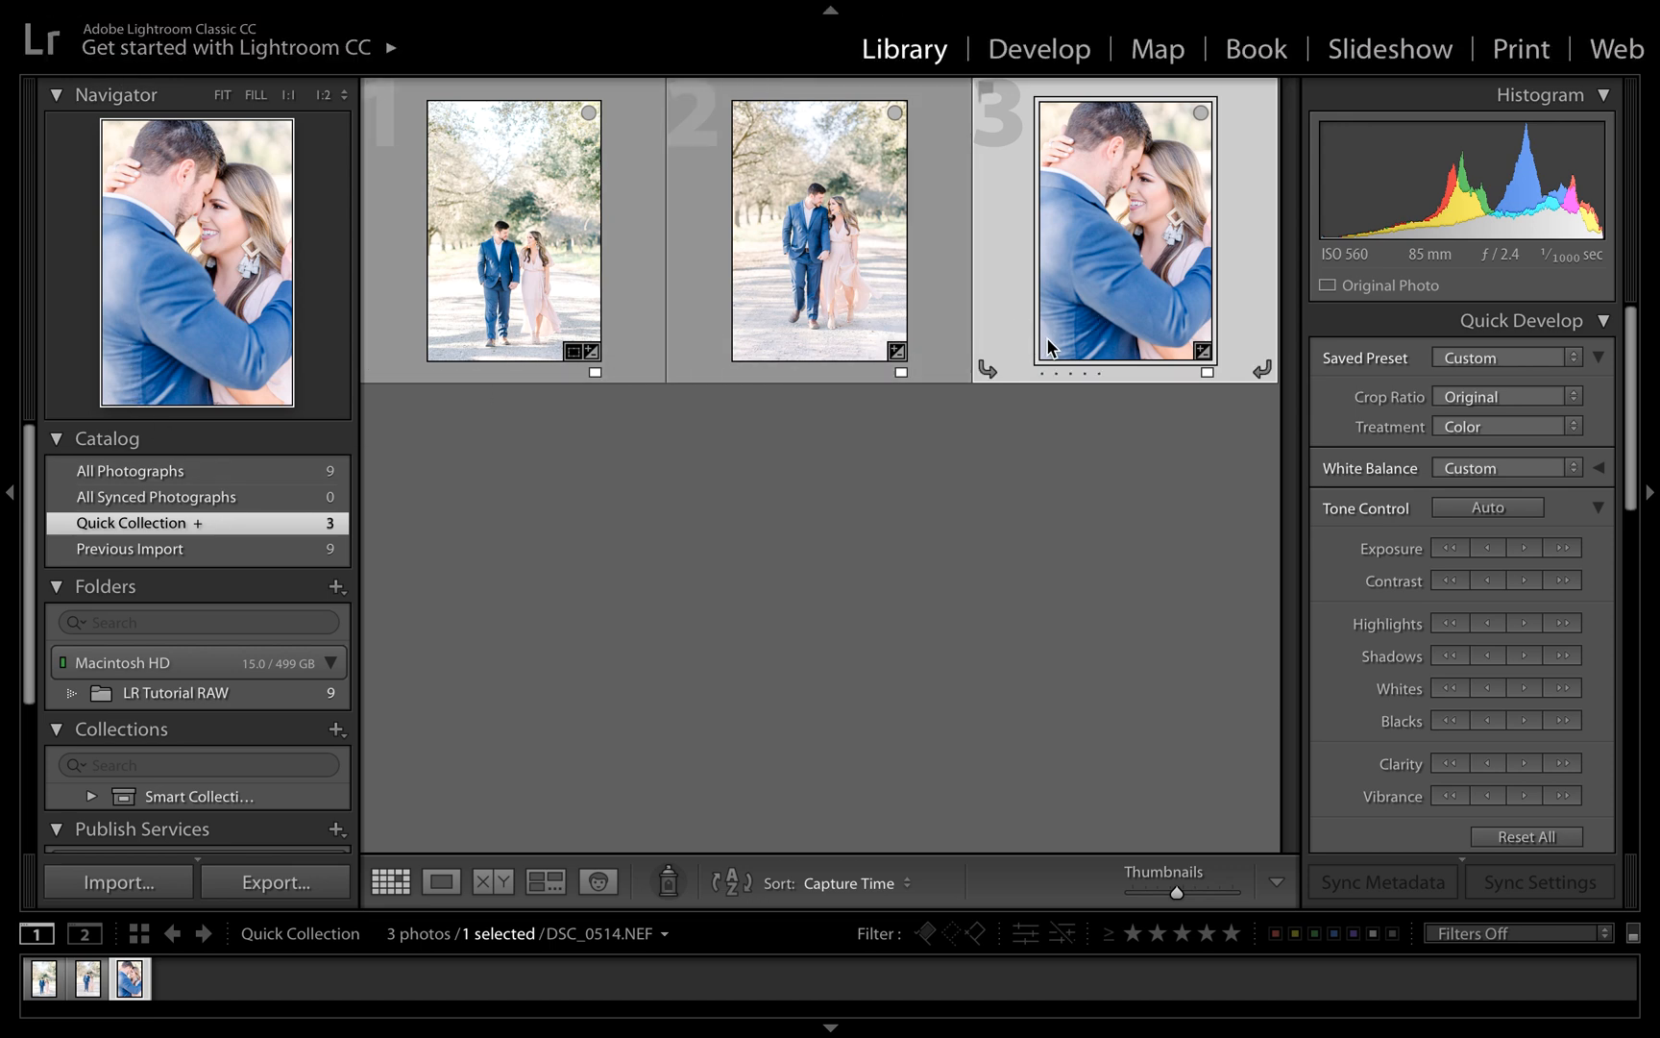
{"action": "left_click", "coordinate": [301, 483]}
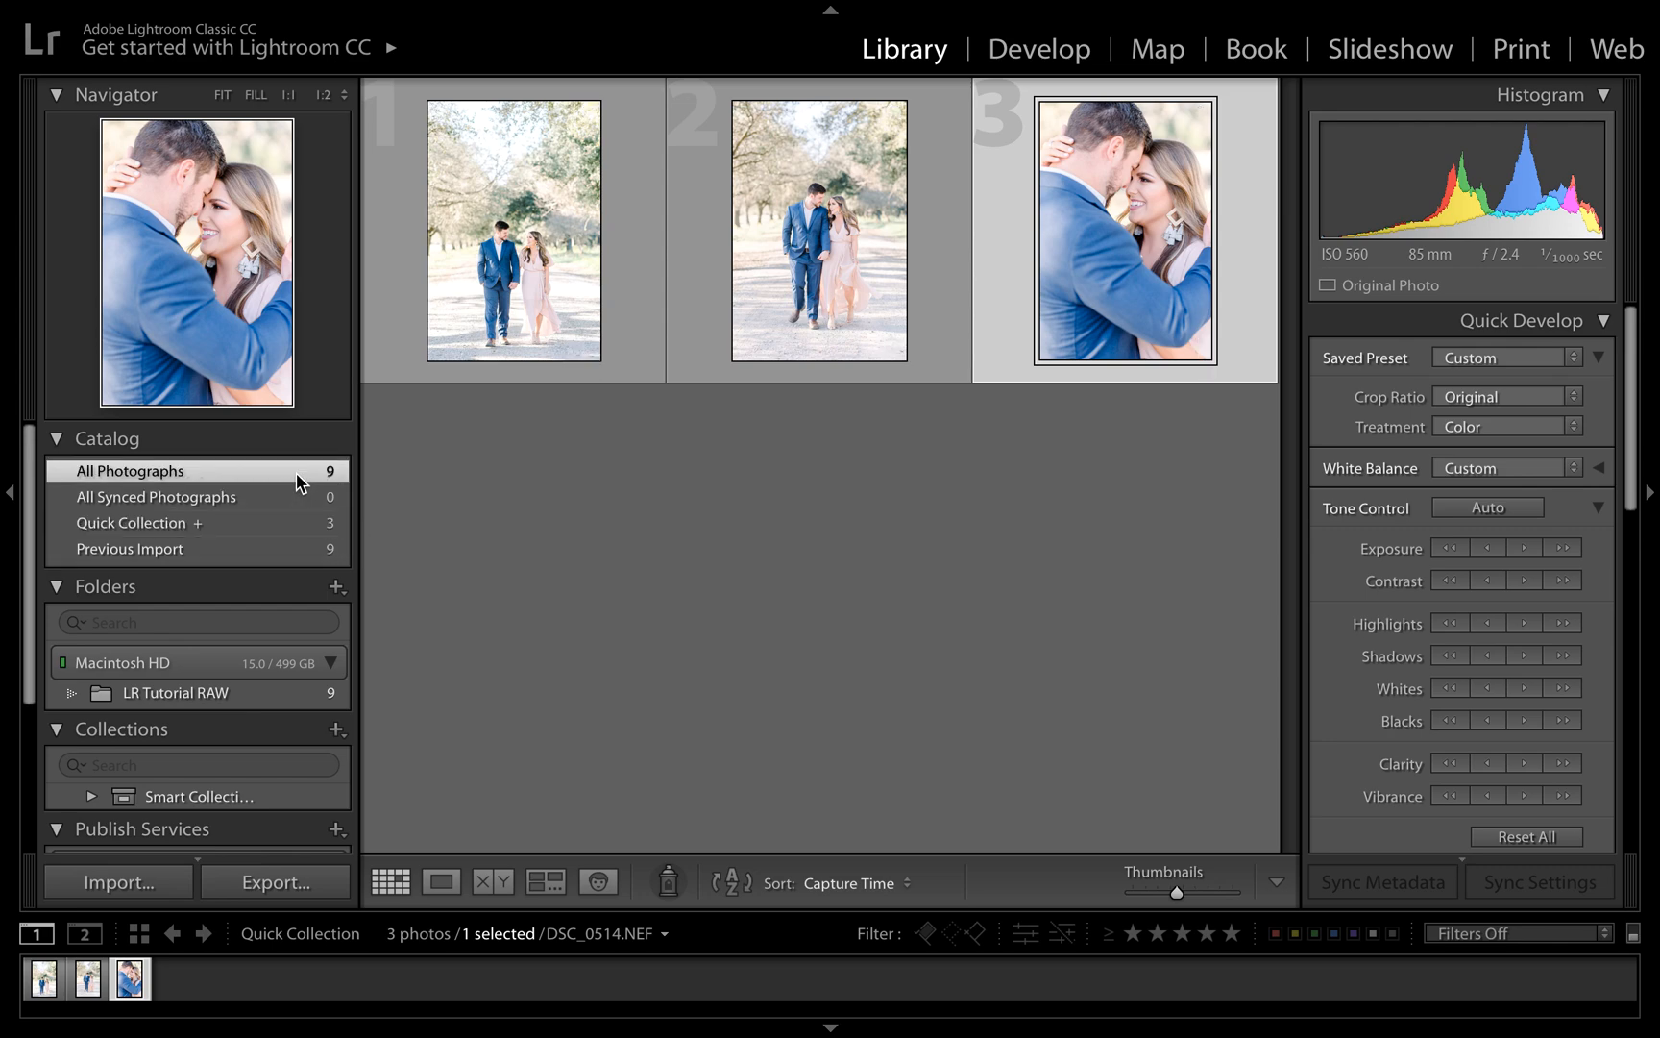
{"action": "left_click", "coordinate": [296, 523]}
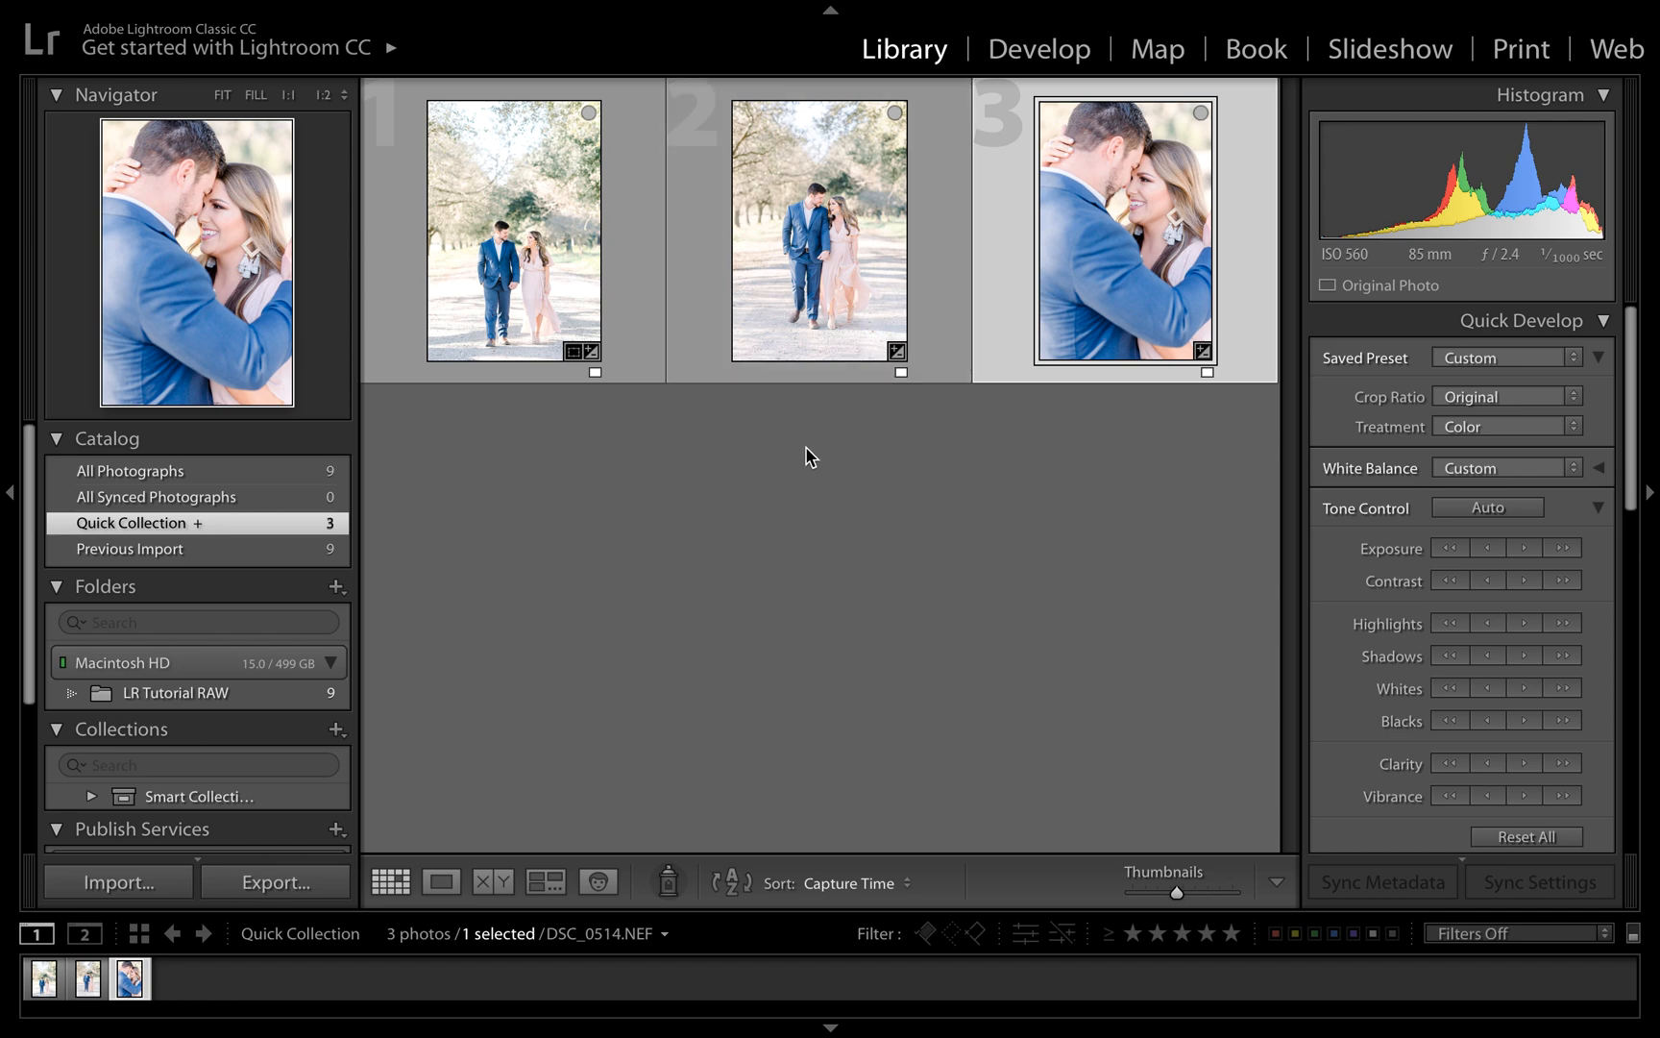
{"action": "mouse_move", "coordinate": [504, 6]}
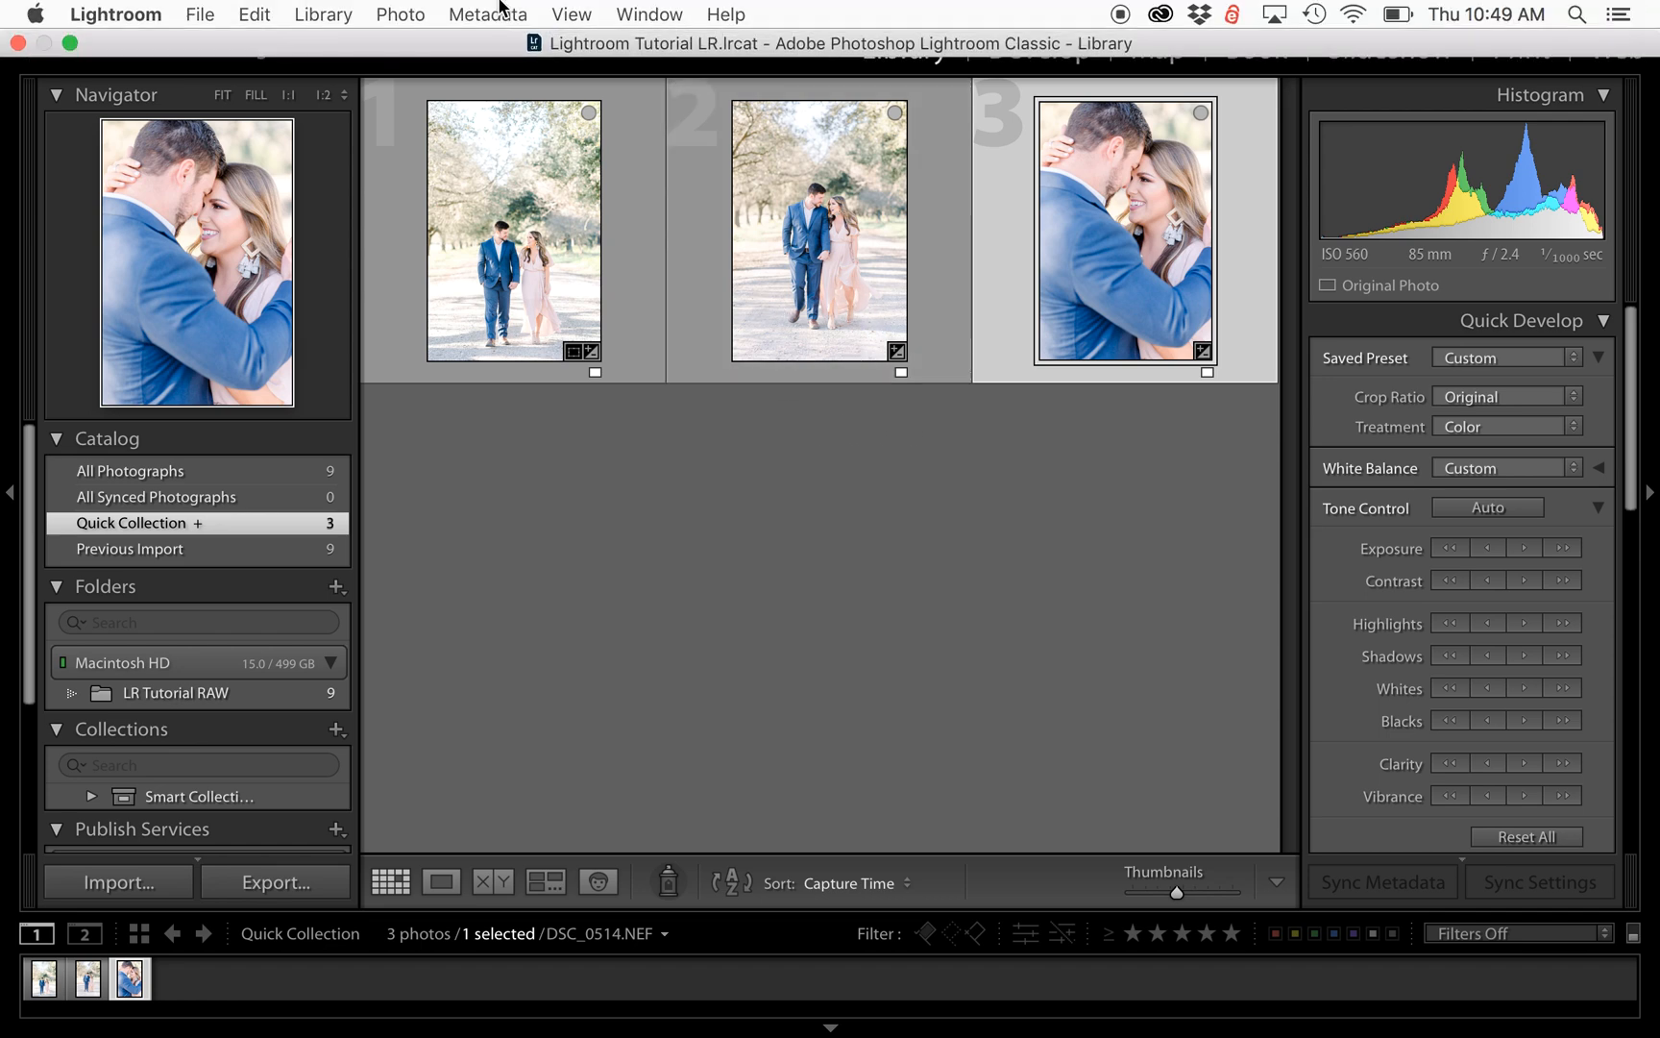
{"action": "left_click", "coordinate": [257, 14]}
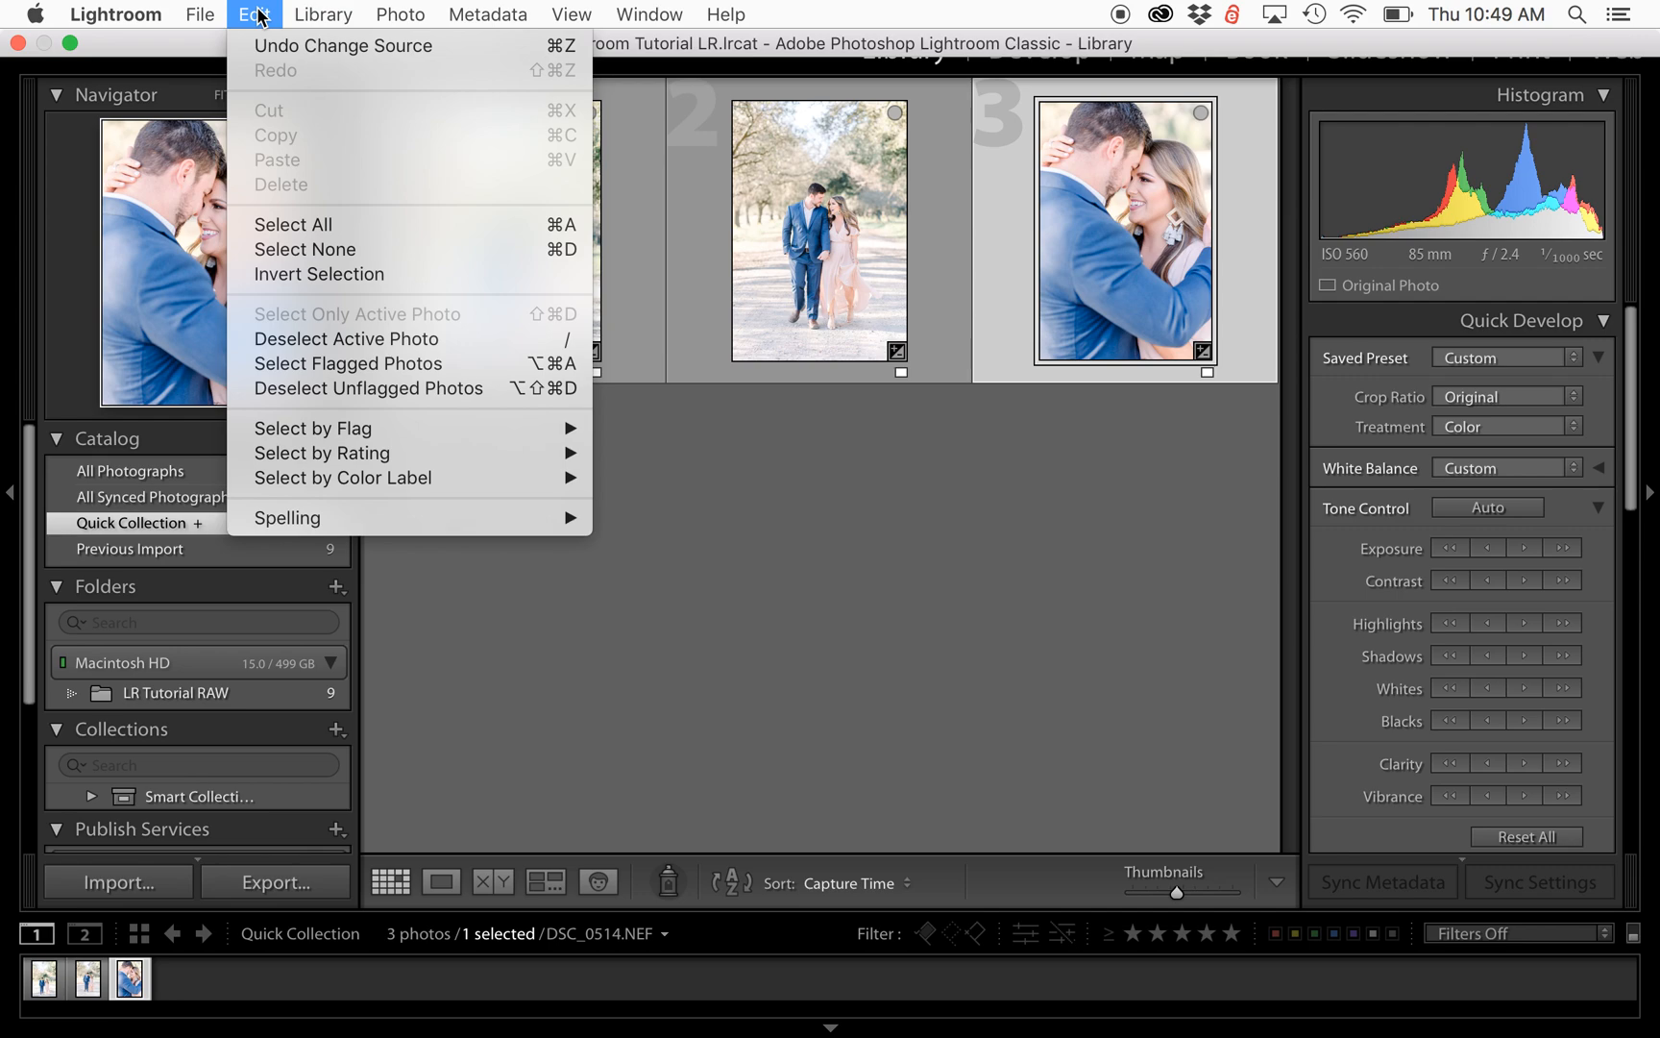
{"action": "left_click", "coordinate": [305, 226]}
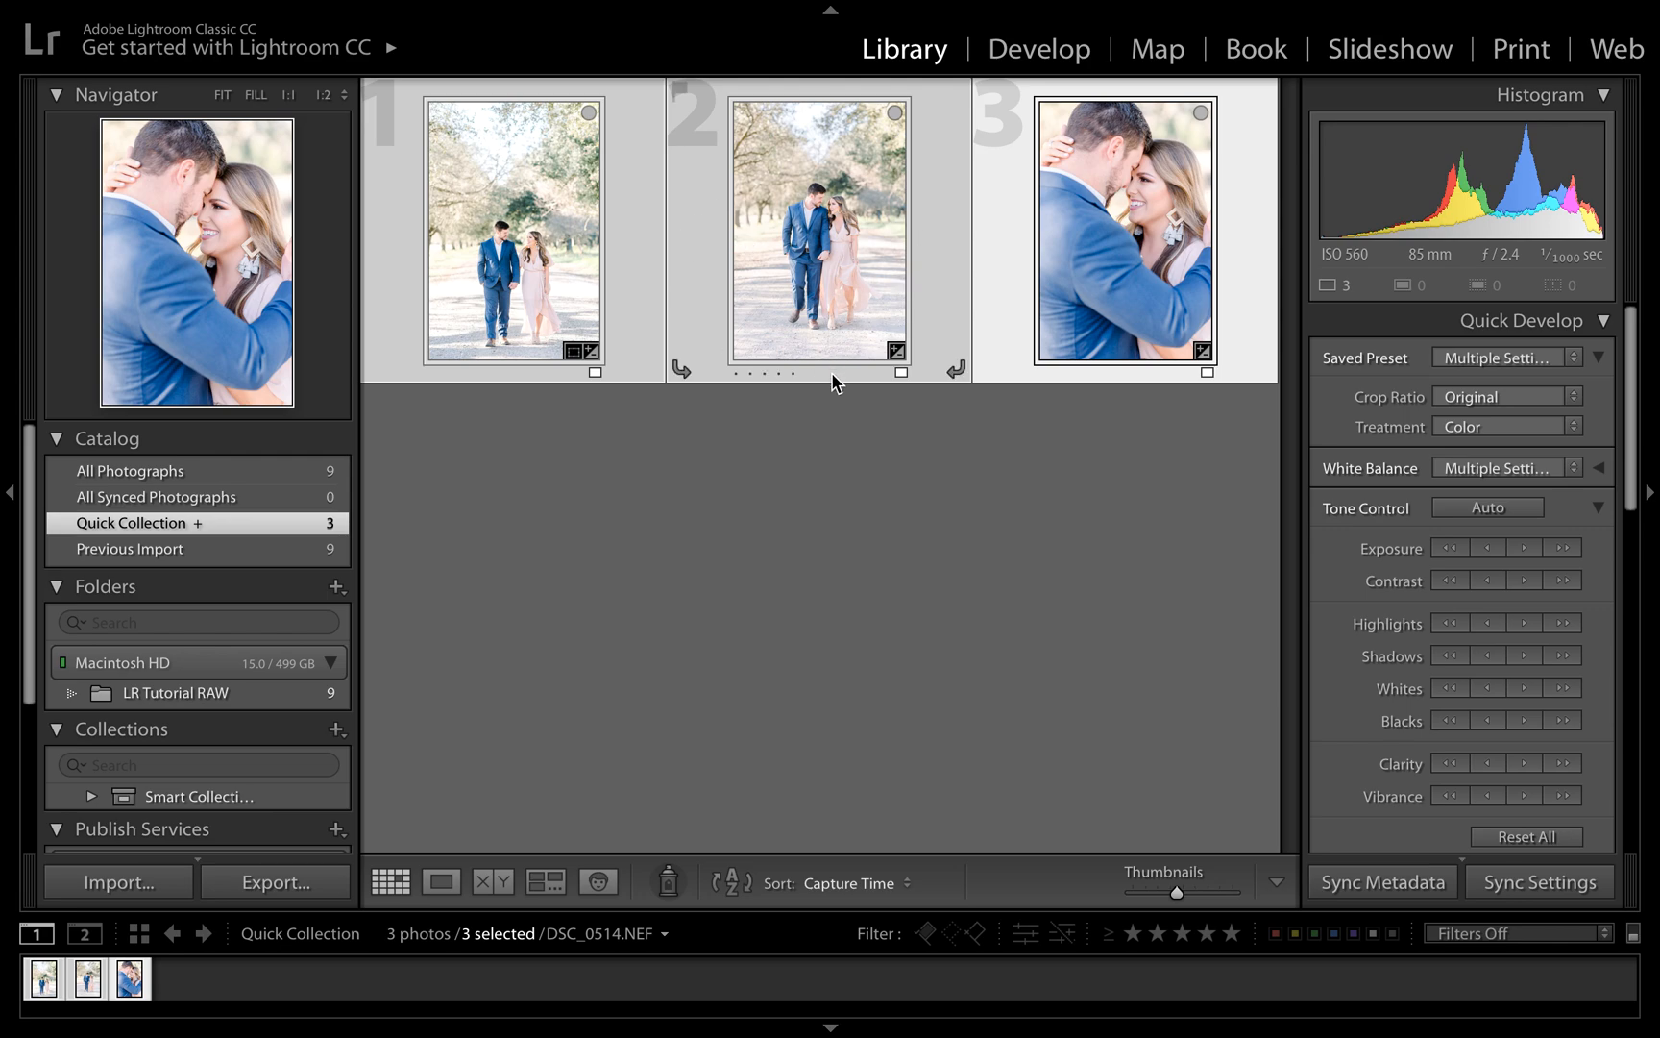
Look over the selected favorites among All Photographs and return to the Quick Collection
{"action": "left_click", "coordinate": [257, 470]}
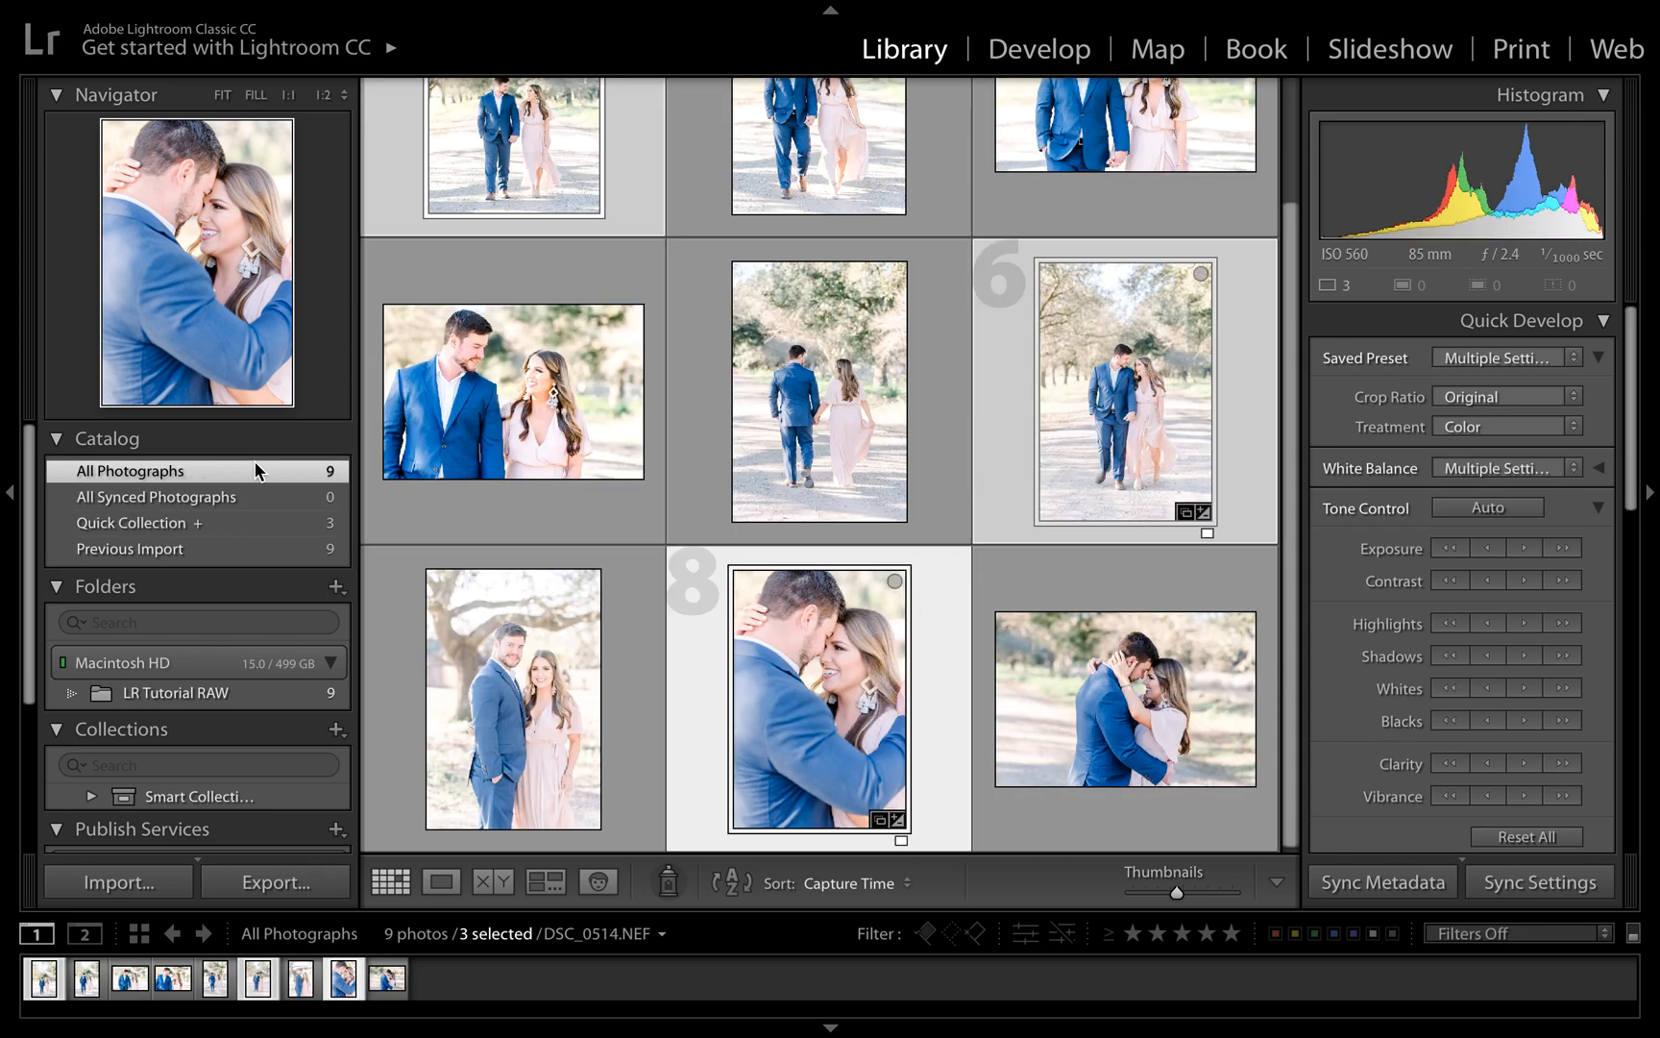
{"action": "left_click", "coordinate": [255, 526]}
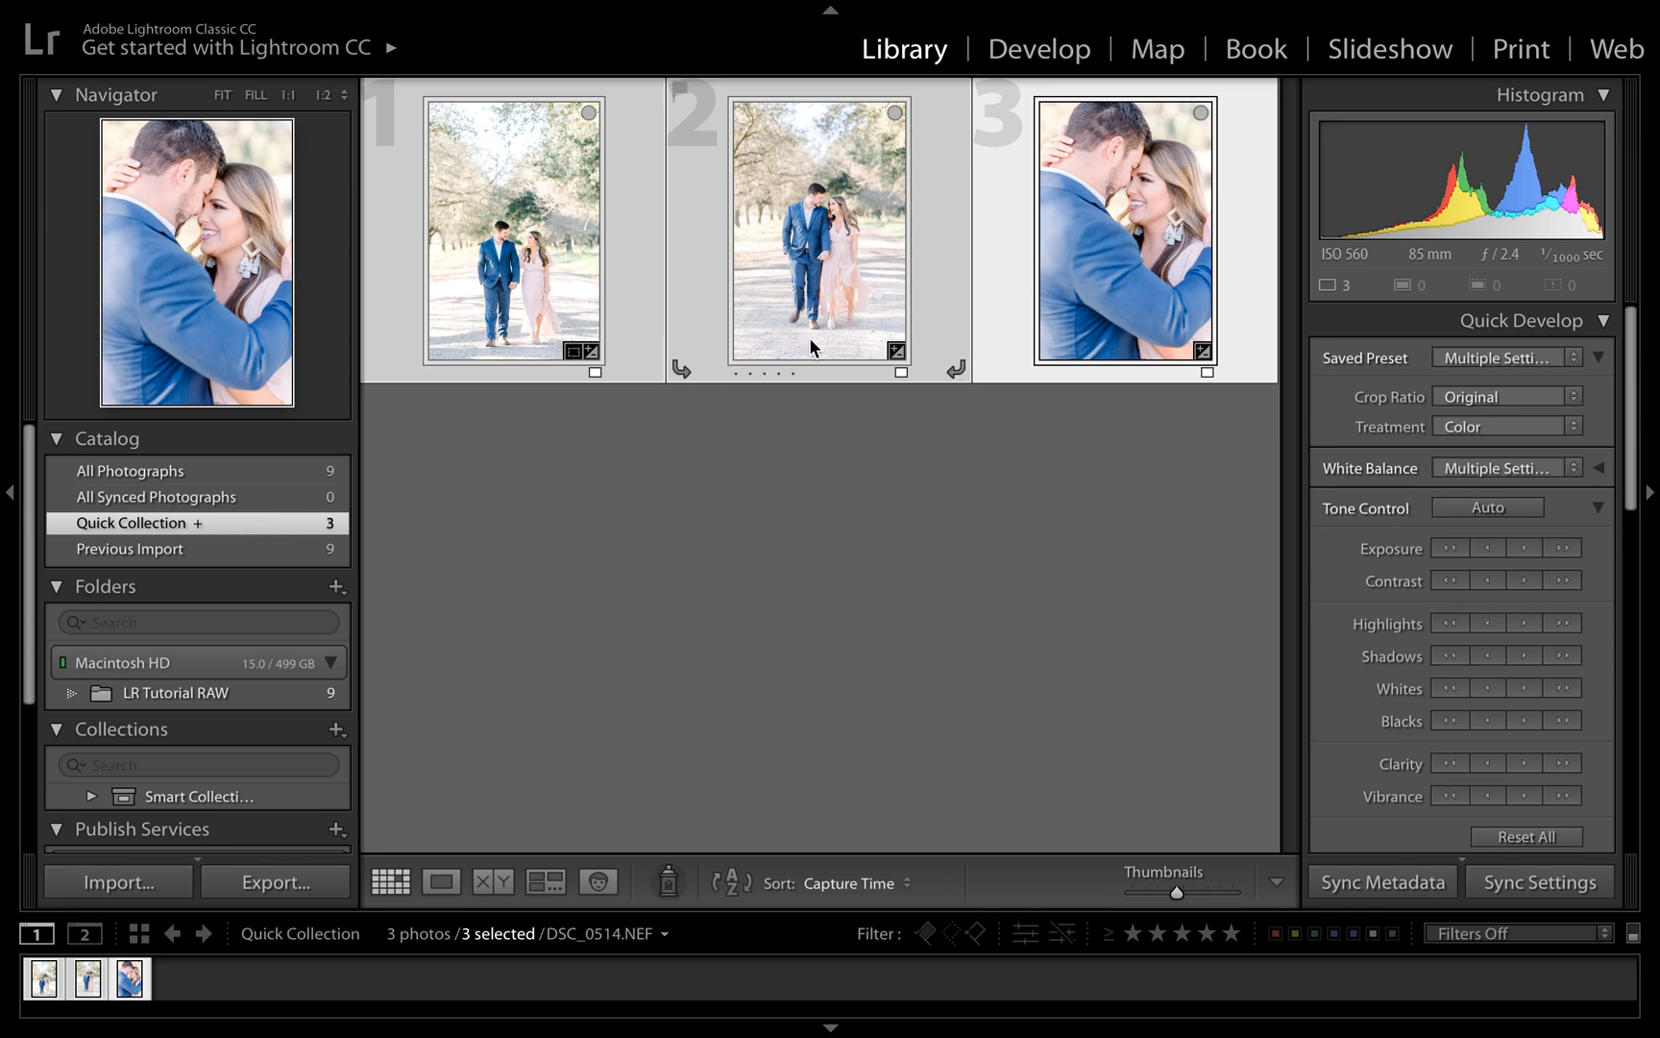
{"action": "mouse_move", "coordinate": [315, 8]}
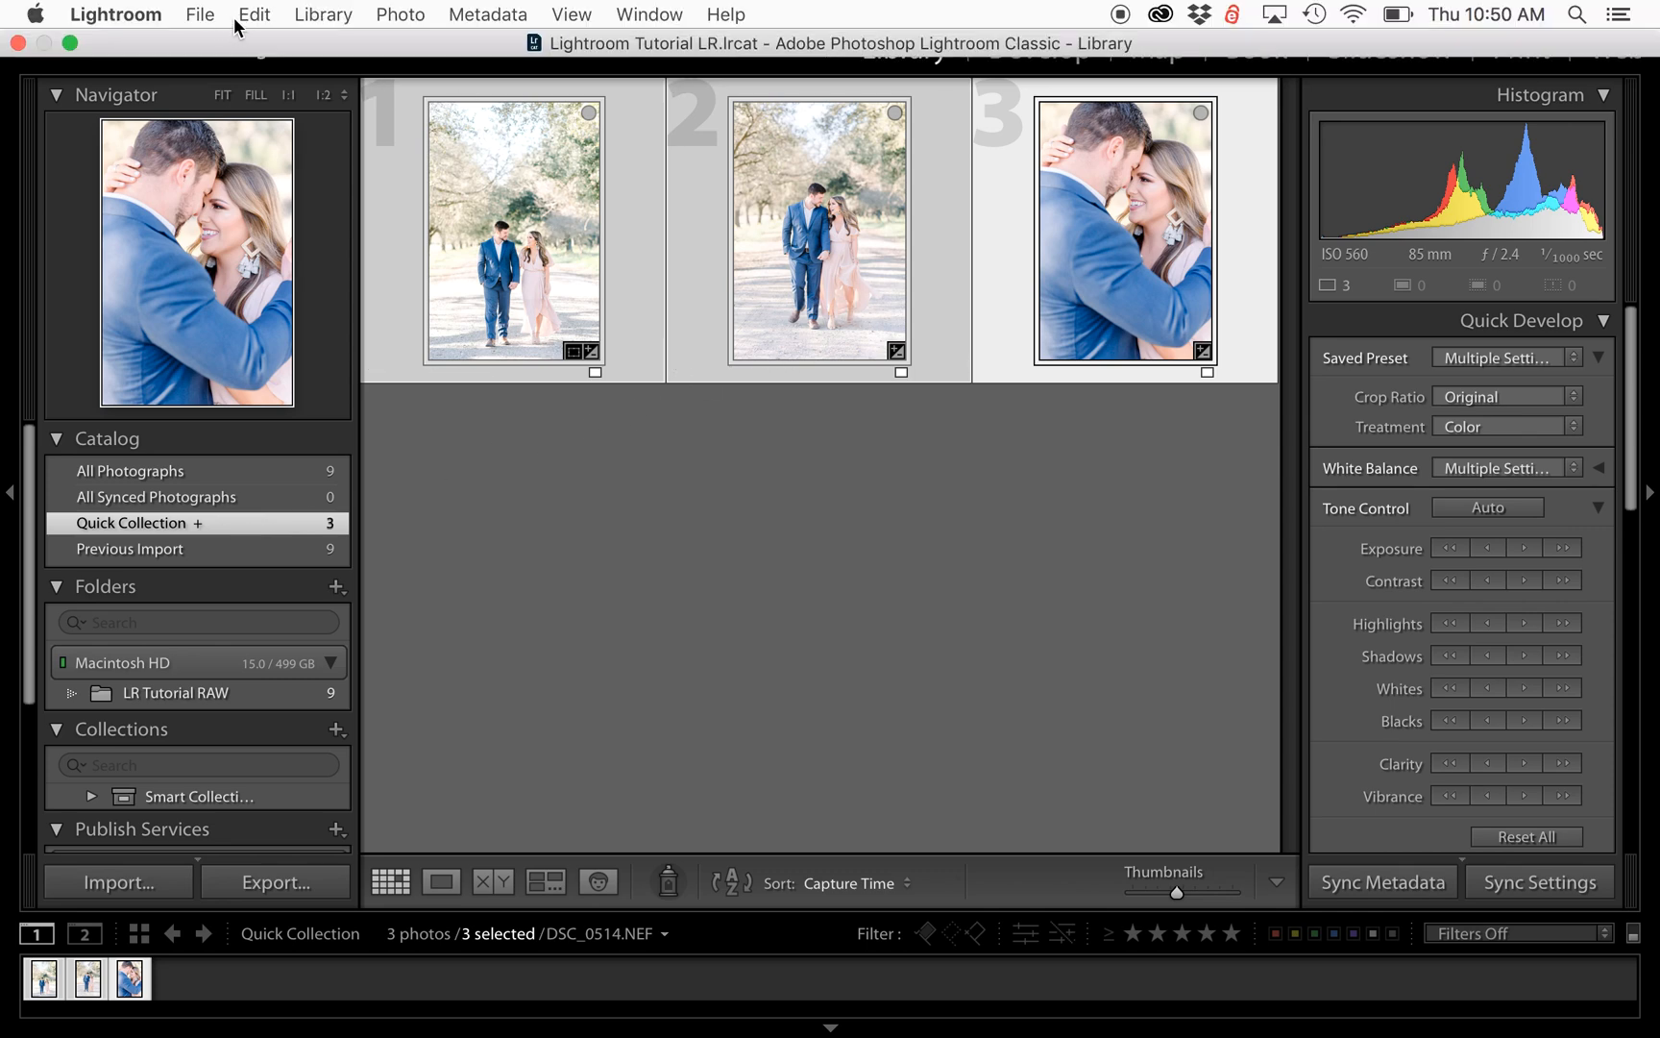
Export the selected Quick Collection photos to a Desktop subfolder named "Tutorial JPG"
{"action": "left_click", "coordinate": [315, 882]}
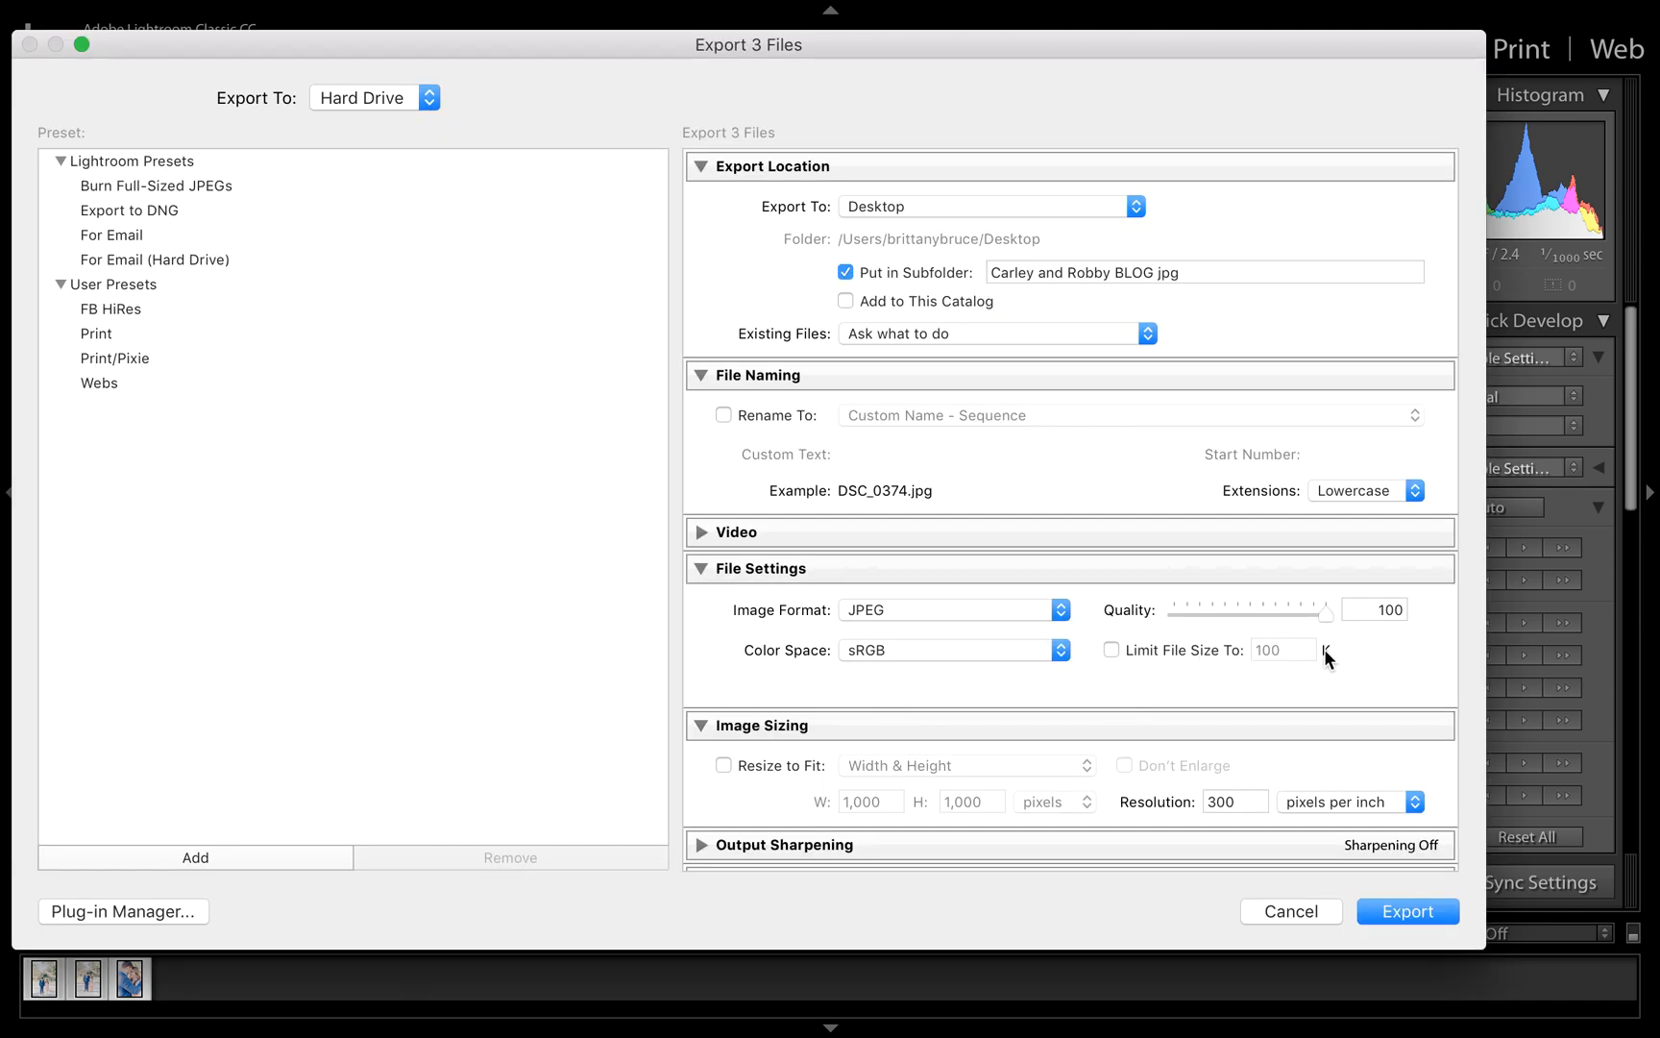
{"action": "left_click", "coordinate": [1148, 275]}
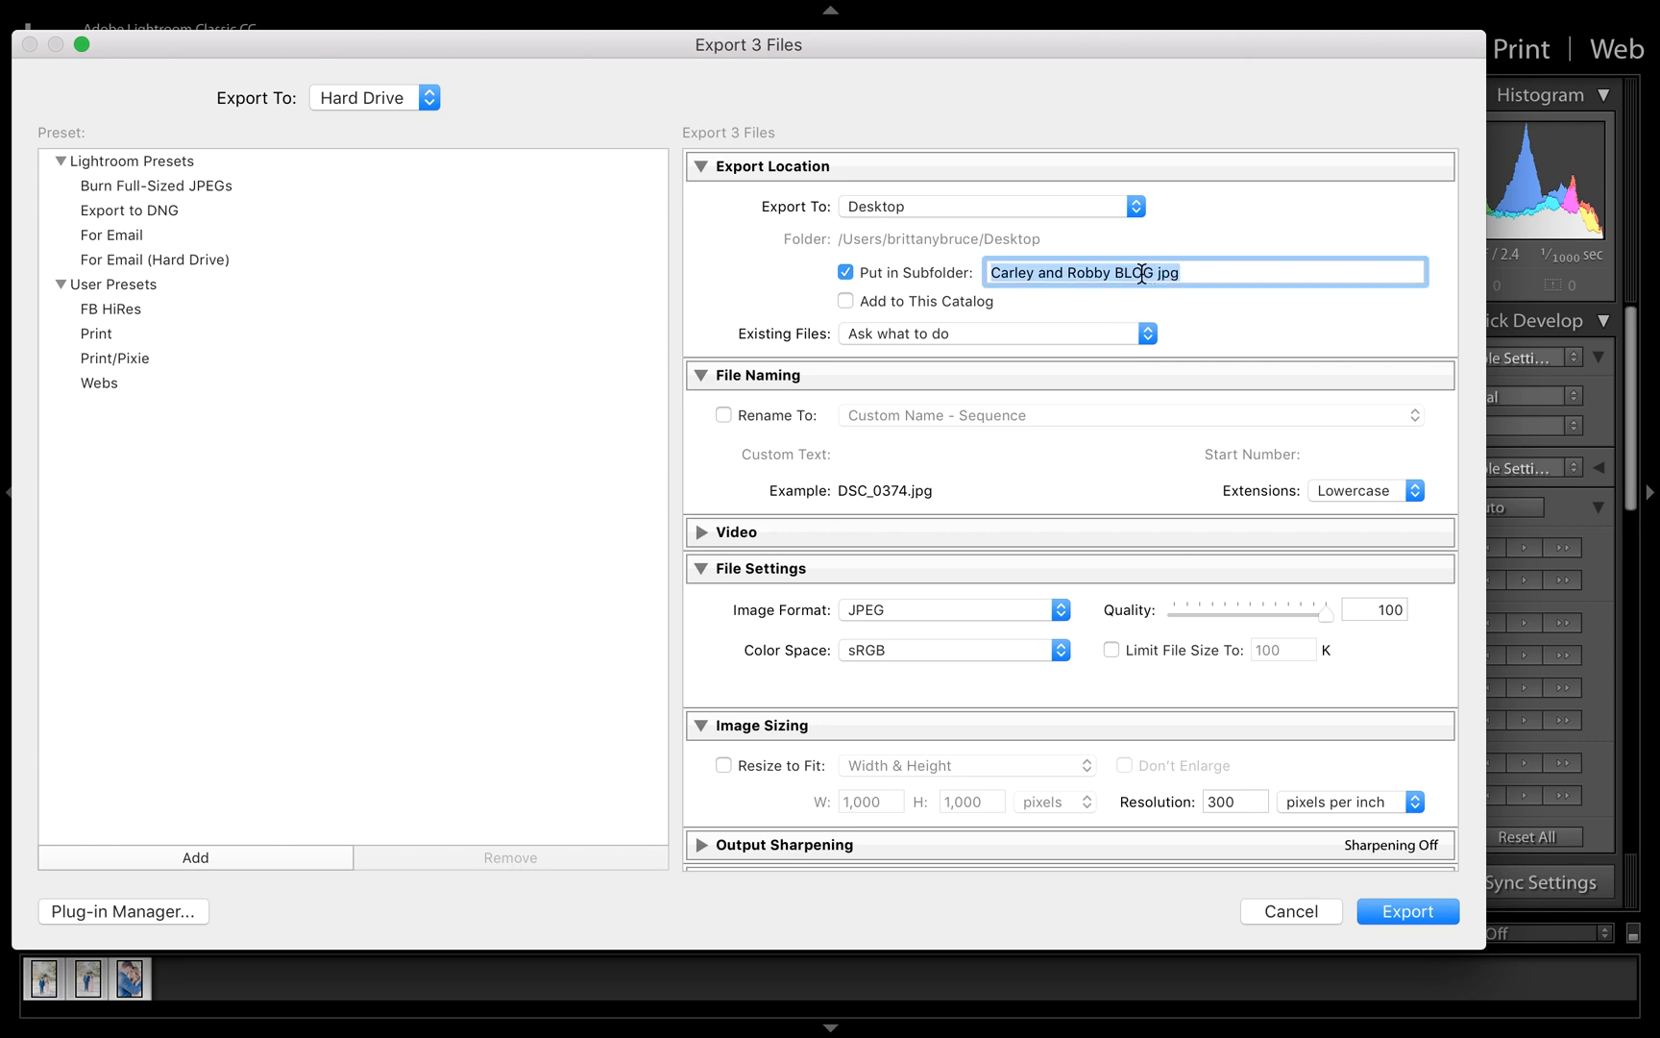
{"action": "left_click", "coordinate": [1143, 274]}
{"action": "left_click_drag", "start_coordinate": [1156, 274], "coordinate": [994, 269]}
{"action": "triple_click", "coordinate": [1007, 268]}
{"action": "key", "text": "BackSpace"}
{"action": "type", "text": "T"}
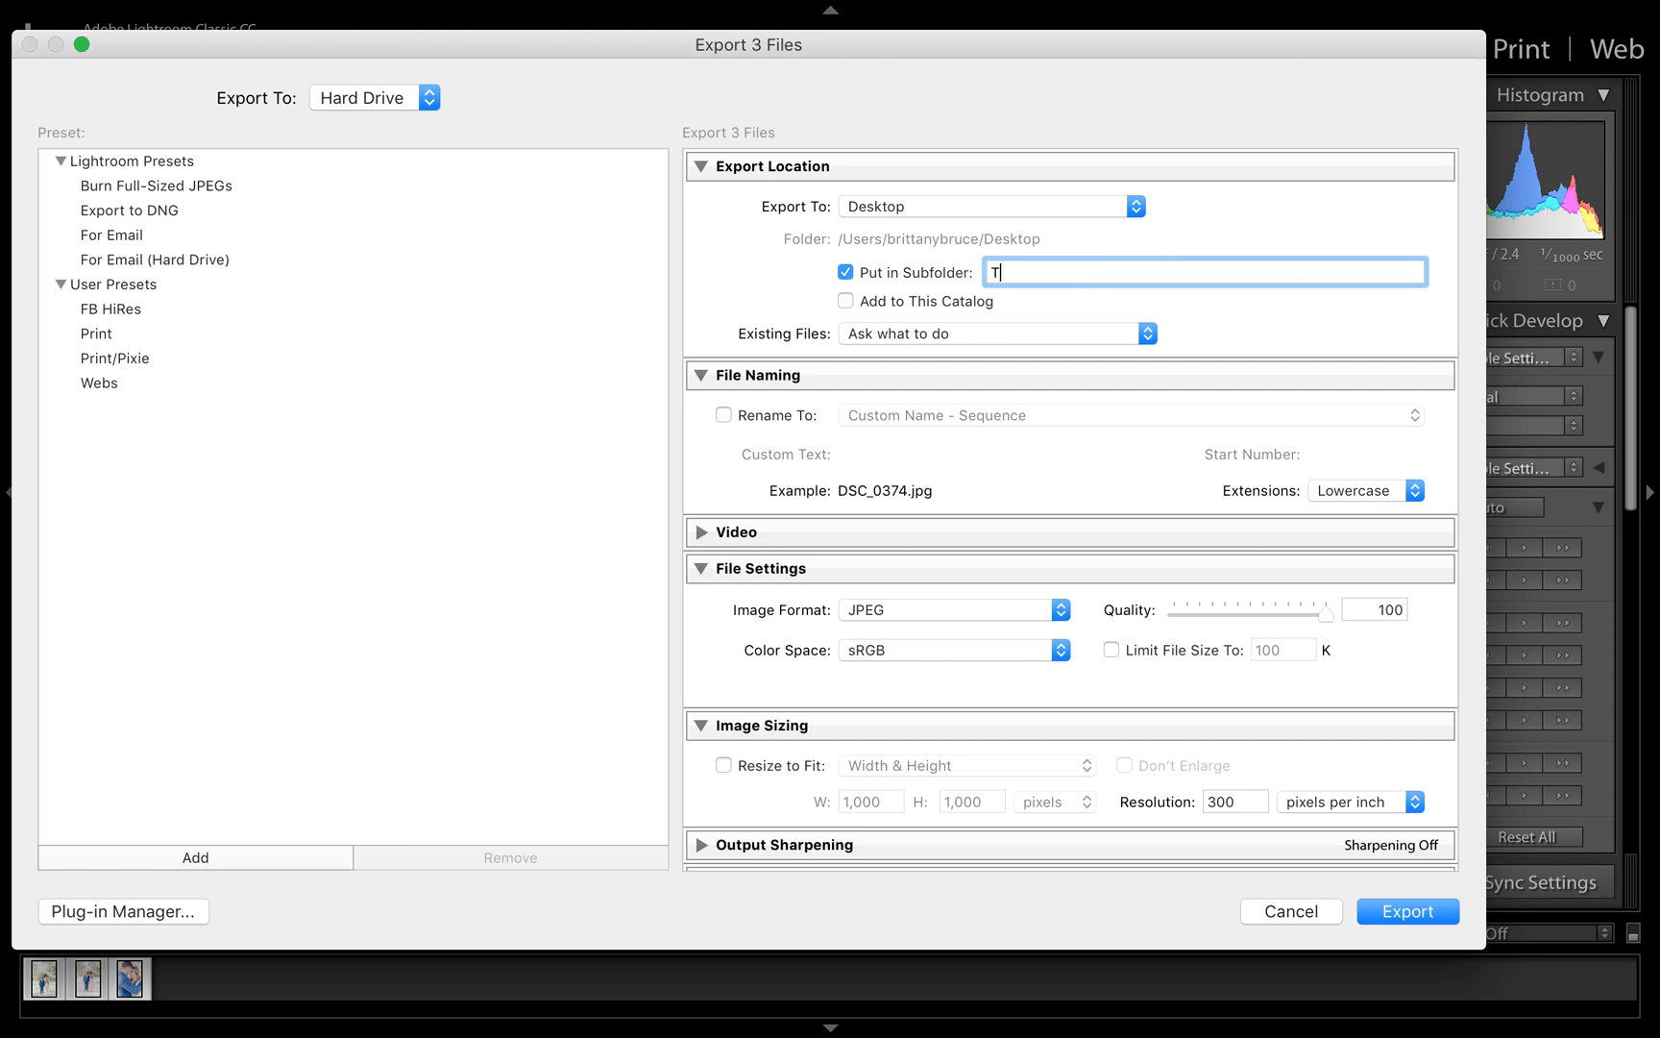
{"action": "type", "text": "utorial JPG"}
{"action": "left_click", "coordinate": [1423, 908]}
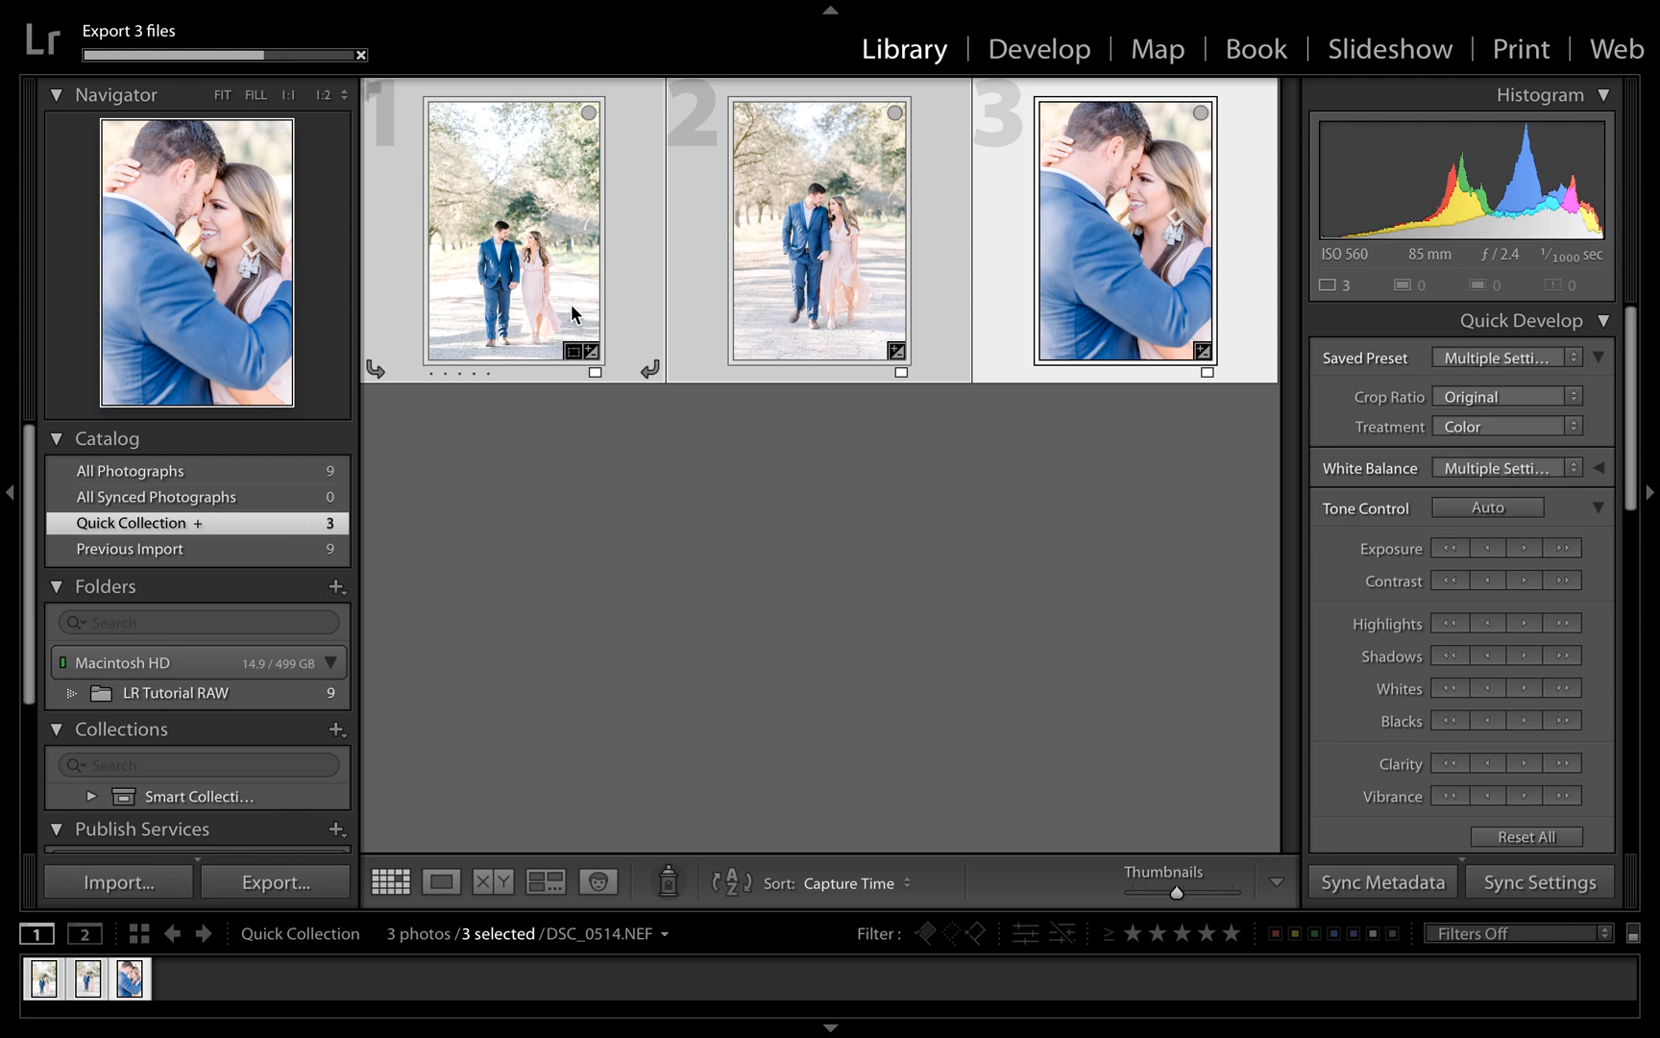
Open DSC_0374.NEF in Loupe view and clear the selection of all photos
{"action": "left_click", "coordinate": [541, 262]}
{"action": "double_click", "coordinate": [541, 262]}
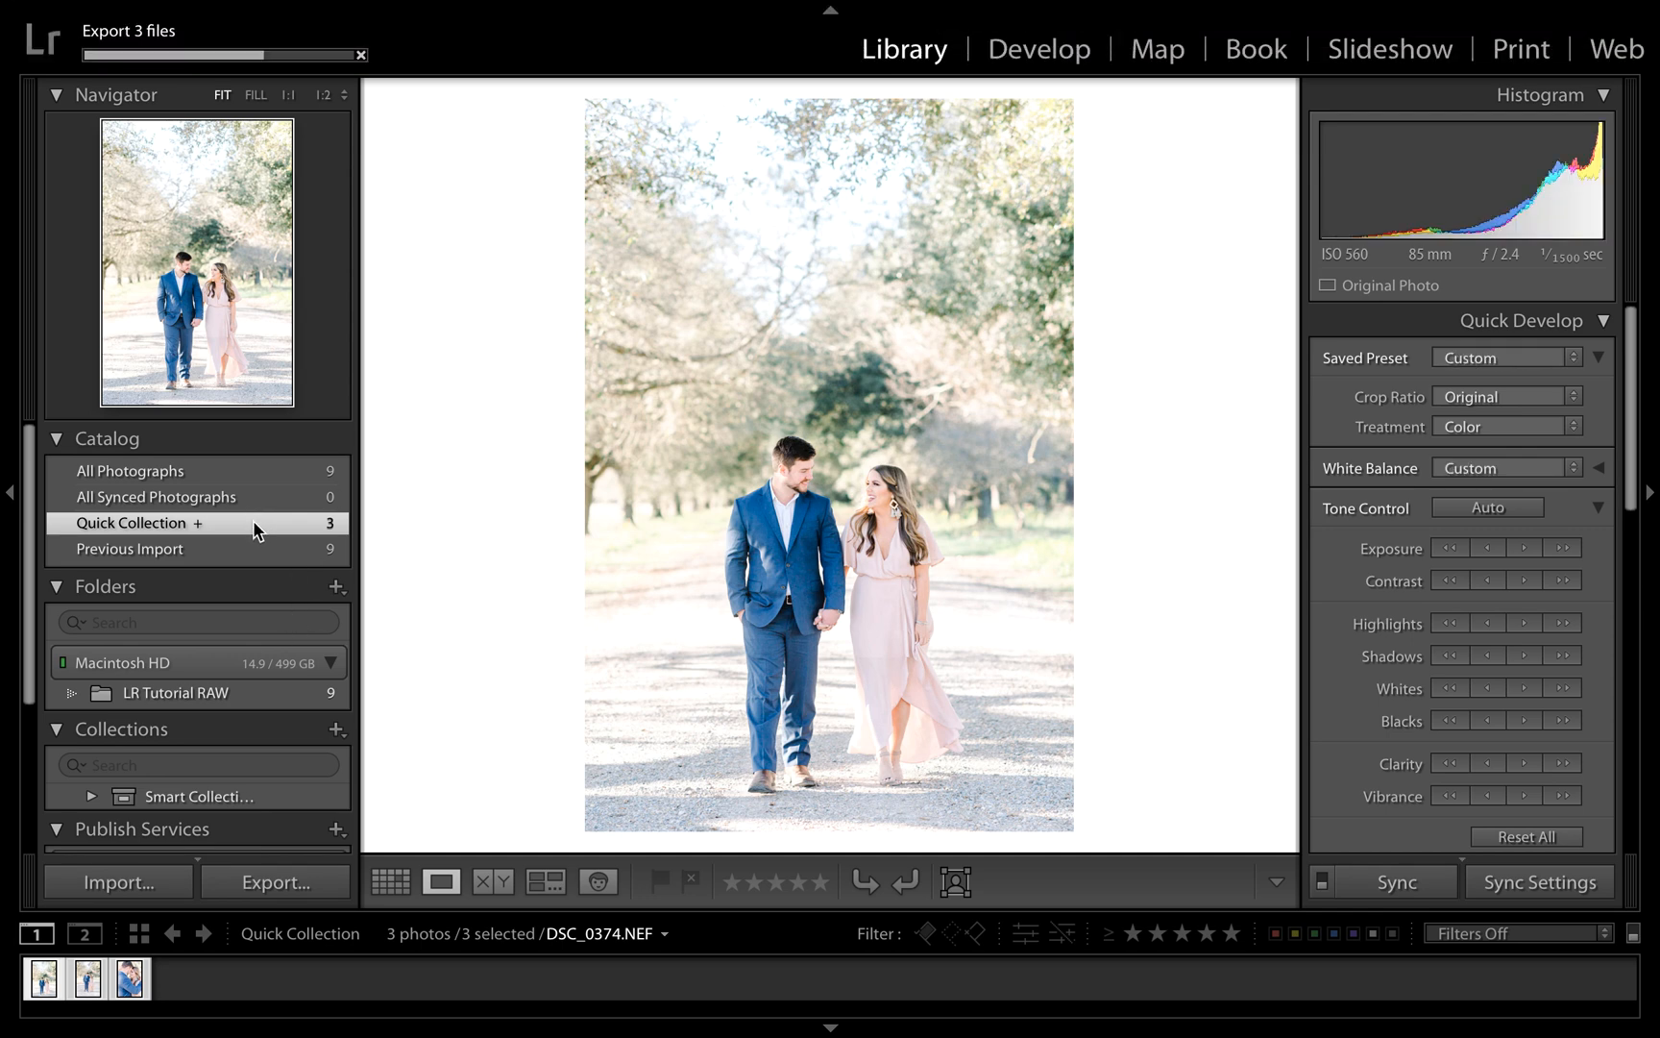
{"action": "mouse_move", "coordinate": [346, 6]}
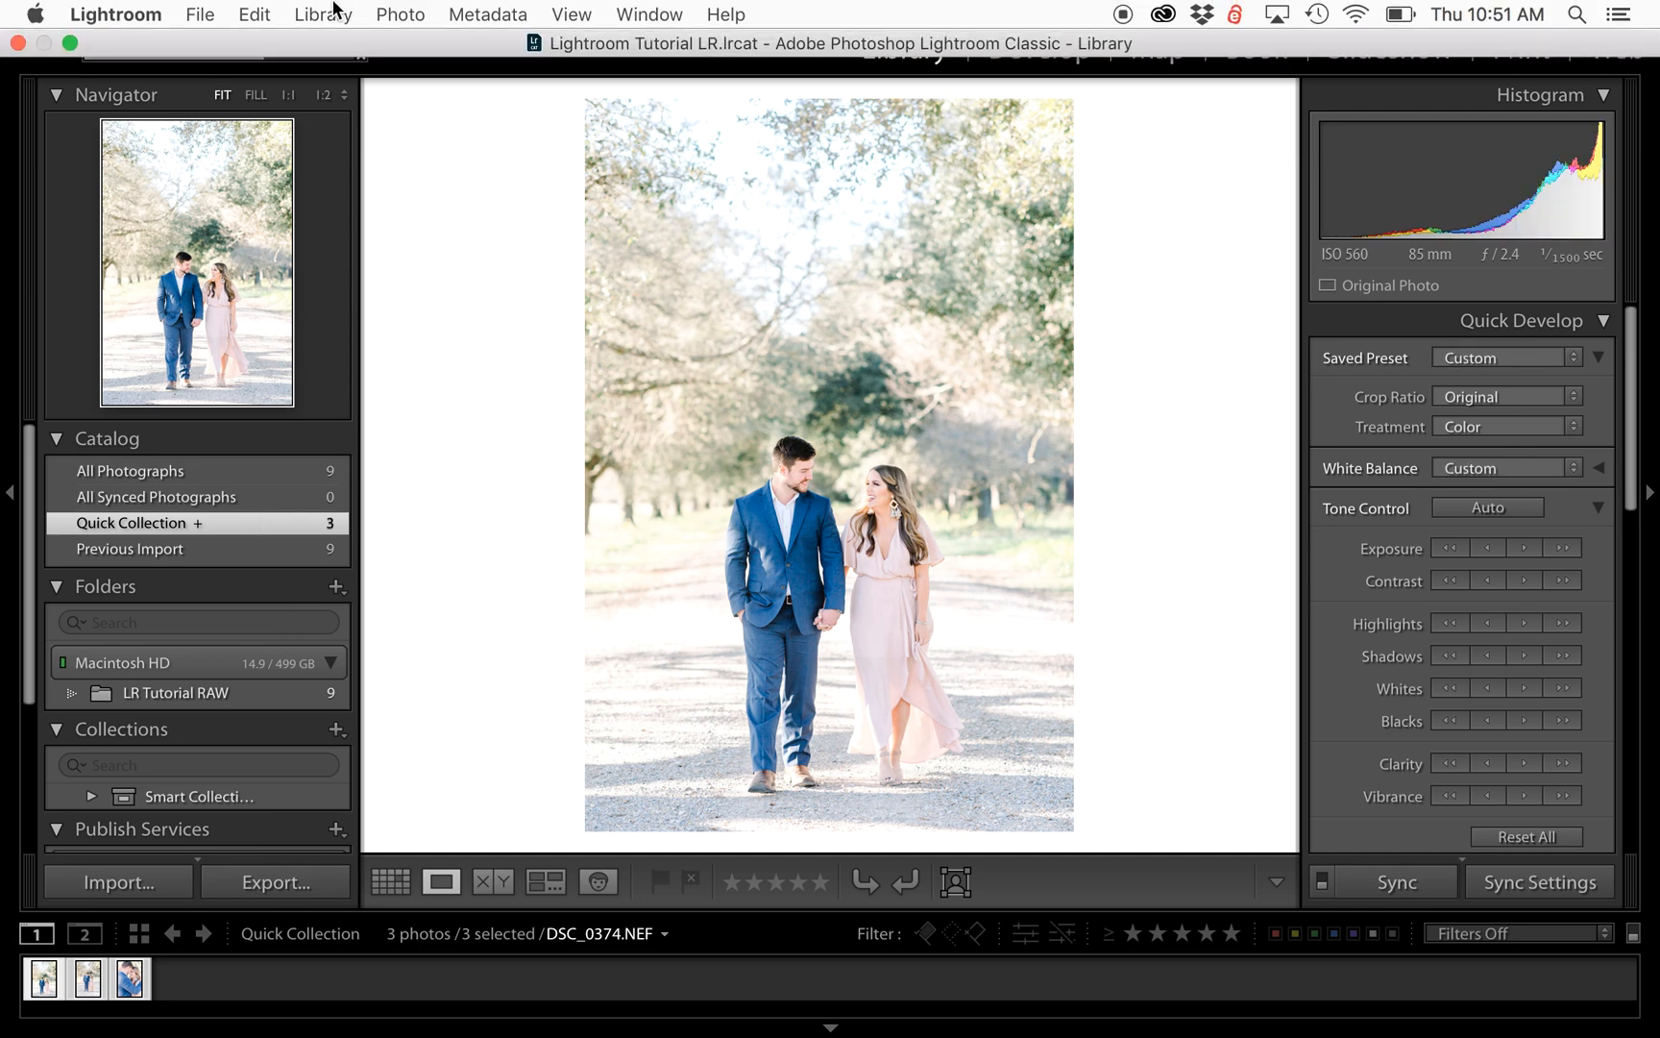
{"action": "left_click", "coordinate": [270, 14]}
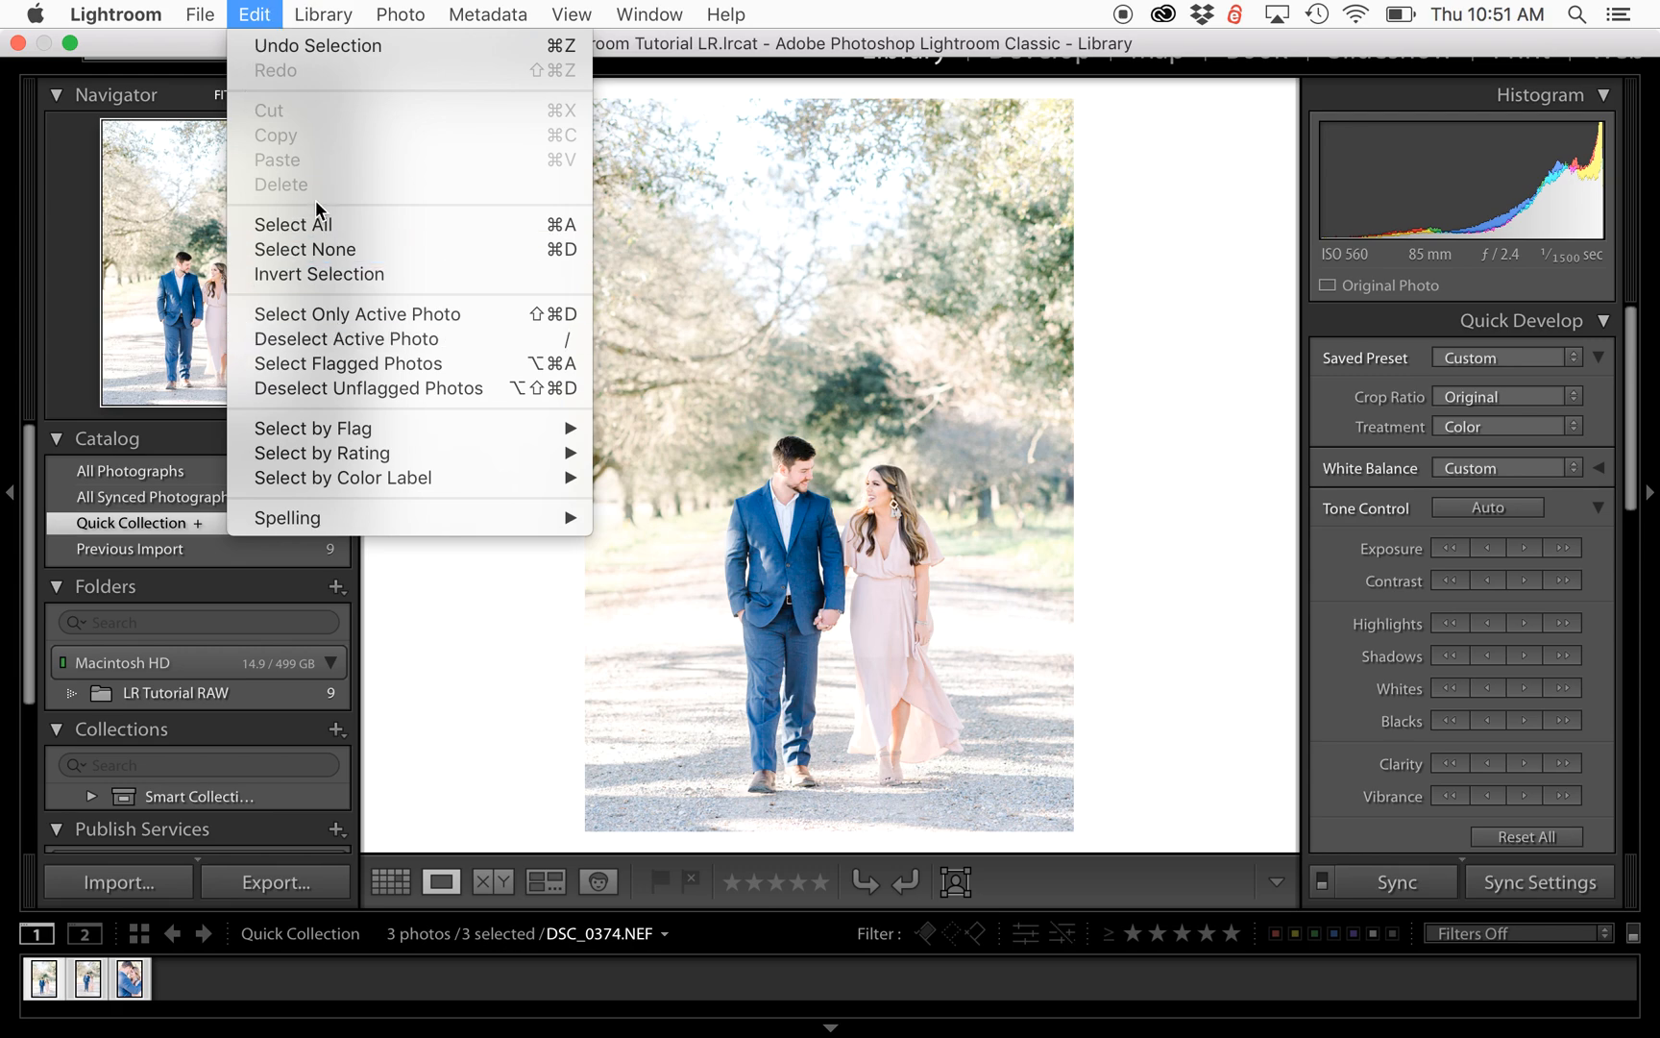
{"action": "left_click", "coordinate": [304, 249]}
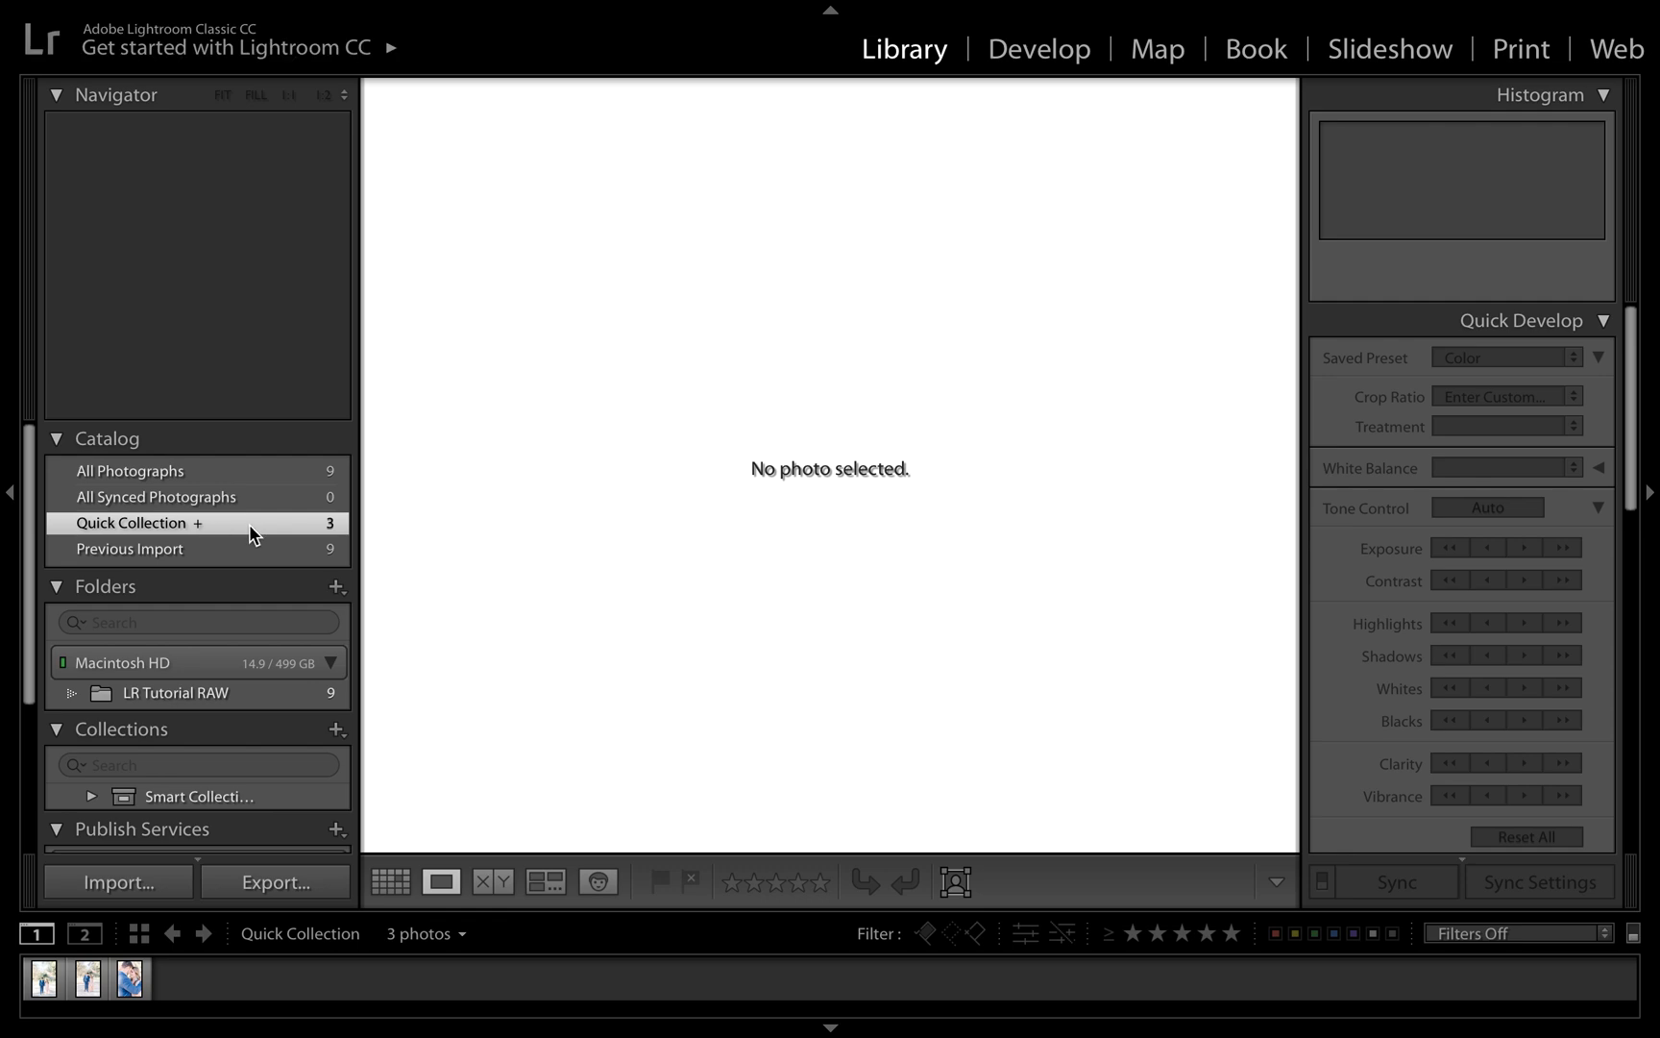
Redisplay the Quick Collection grid and remove the close-up portrait DSC_0514.NEF from the collection
{"action": "left_click", "coordinate": [248, 470]}
{"action": "left_click", "coordinate": [253, 523]}
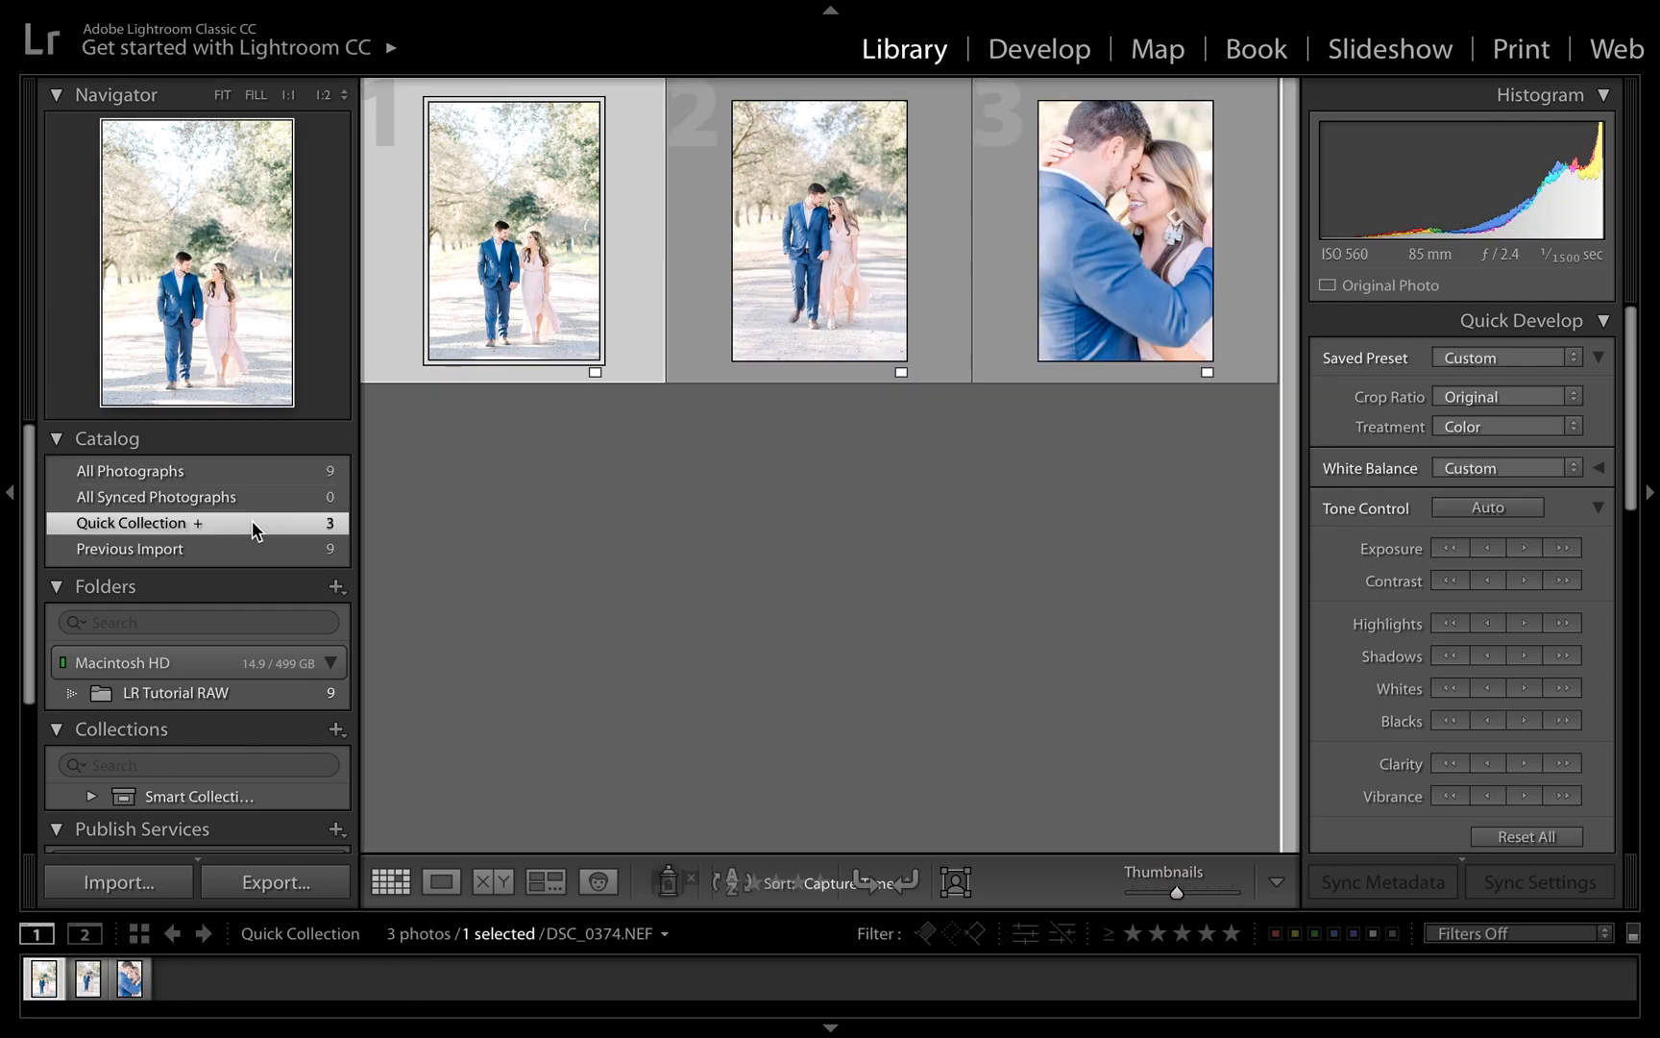
{"action": "left_click", "coordinate": [1210, 215]}
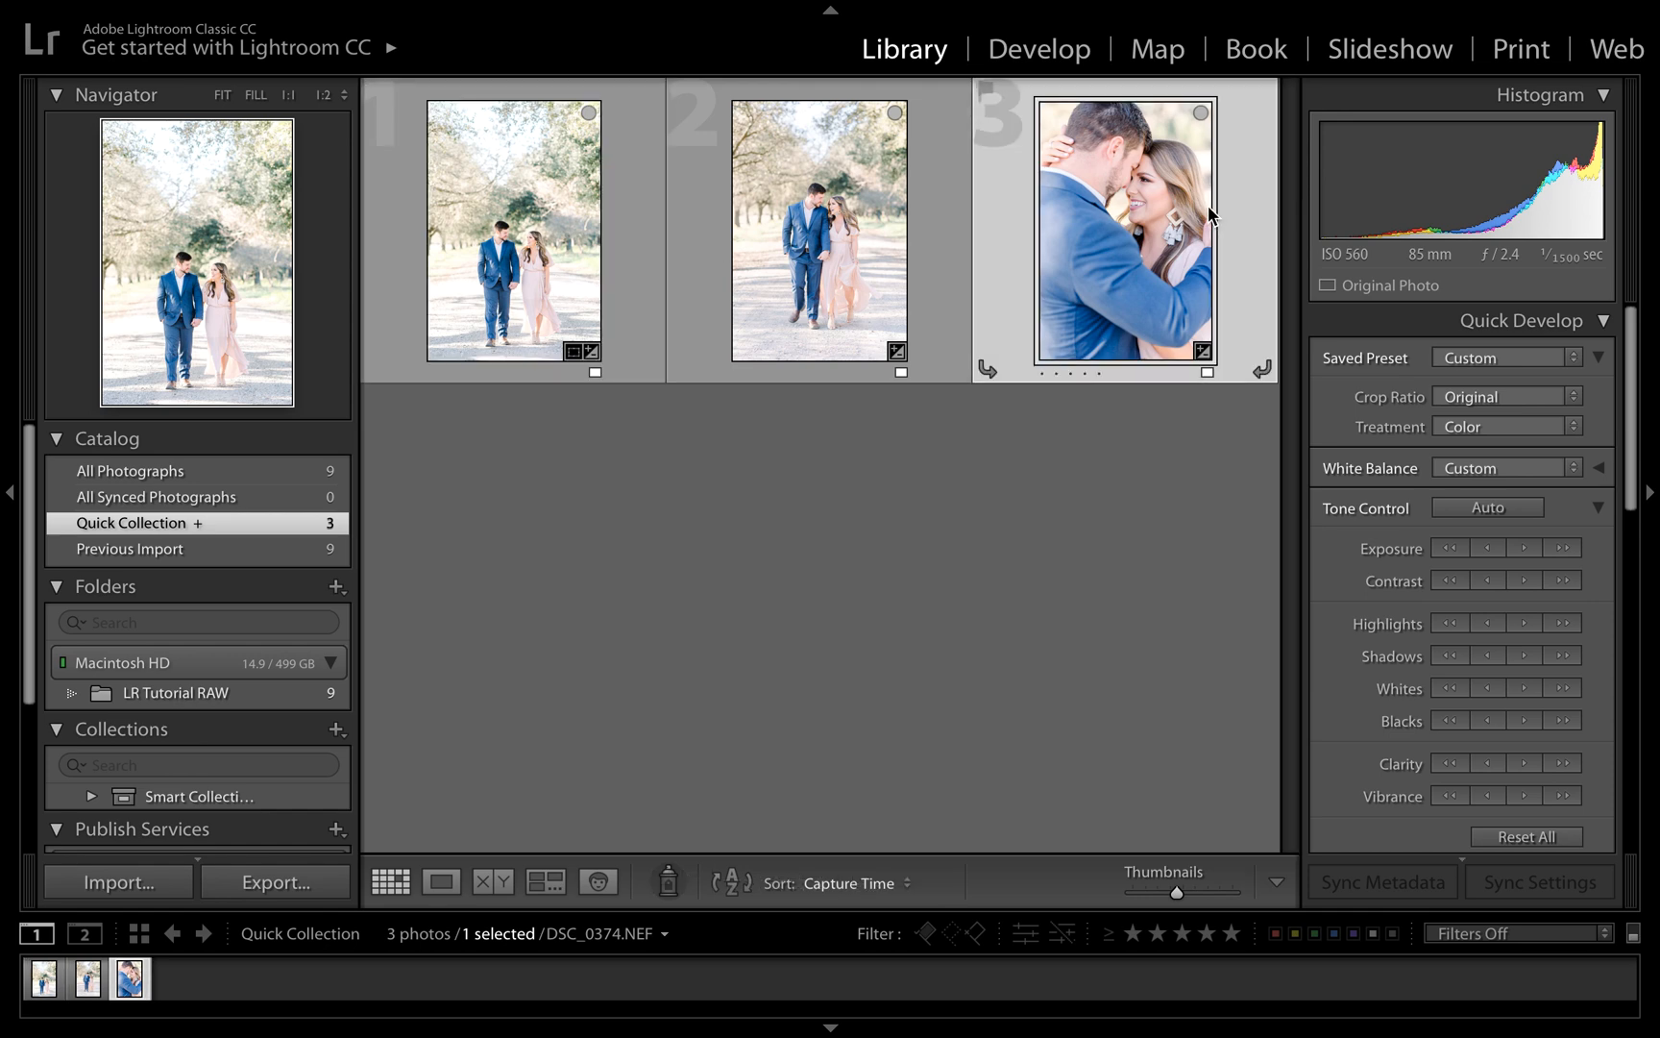
{"action": "key", "text": "b"}
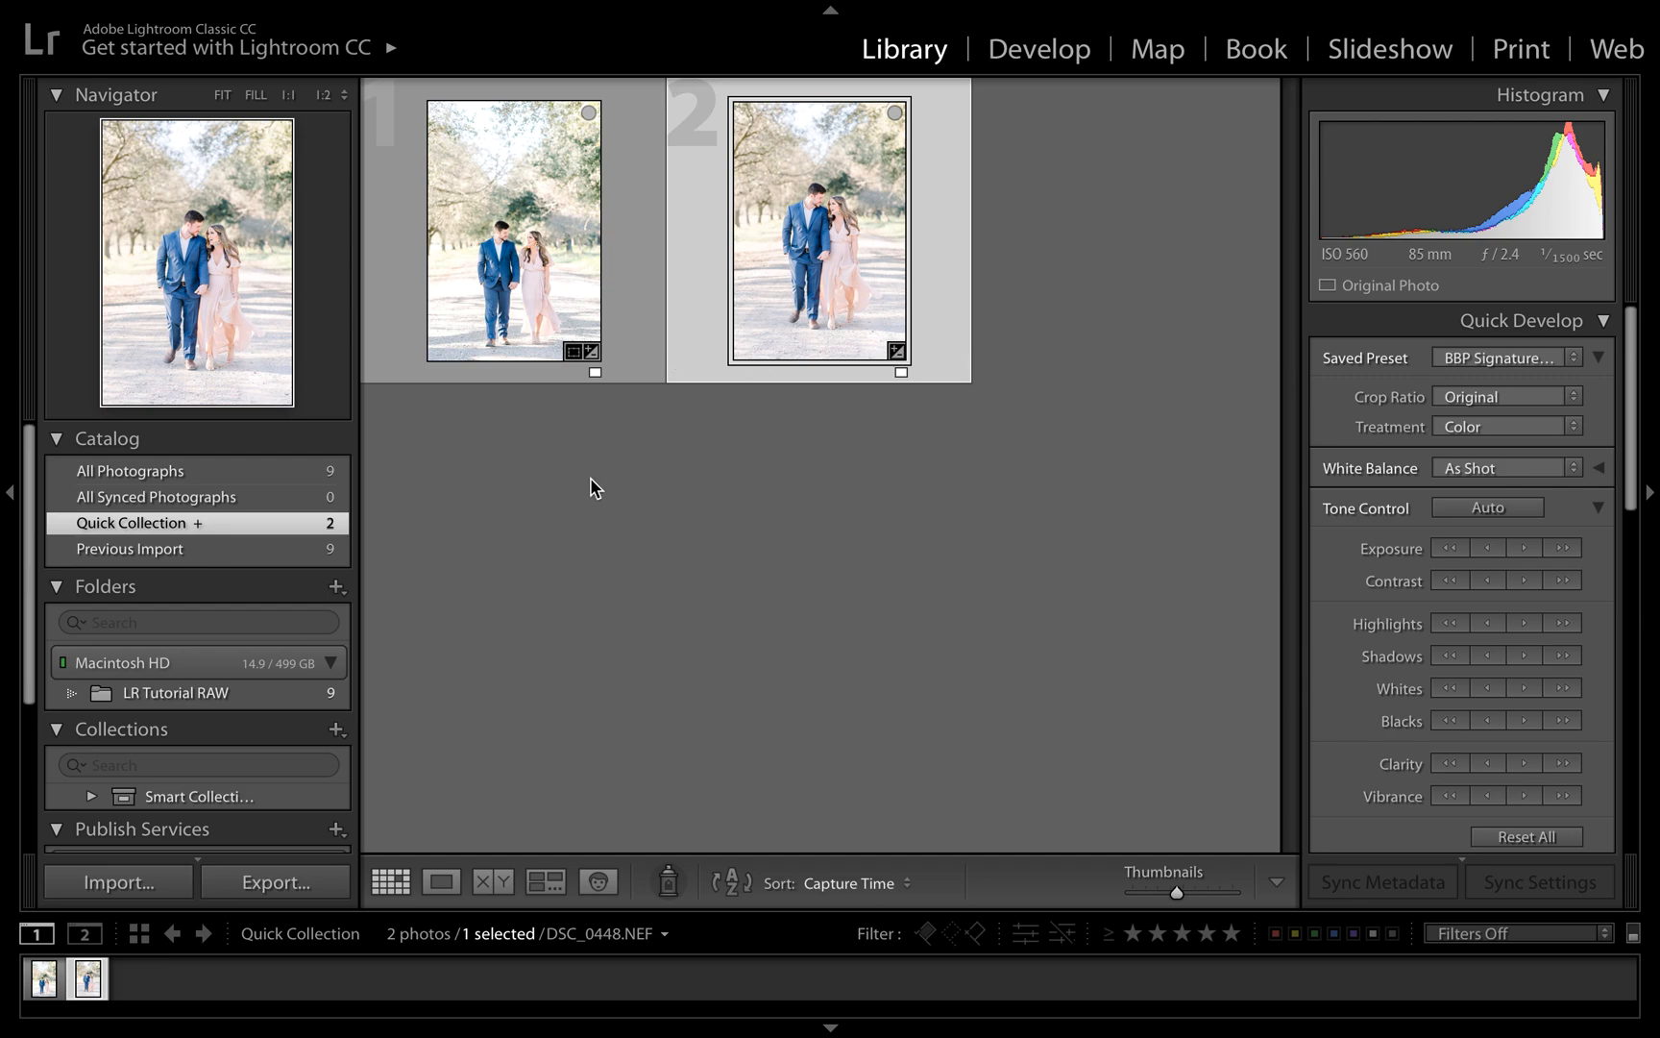
Minimize Lightroom, move the Tutorial JPG folder to an empty area of the desktop and open it
{"action": "mouse_move", "coordinate": [271, 5]}
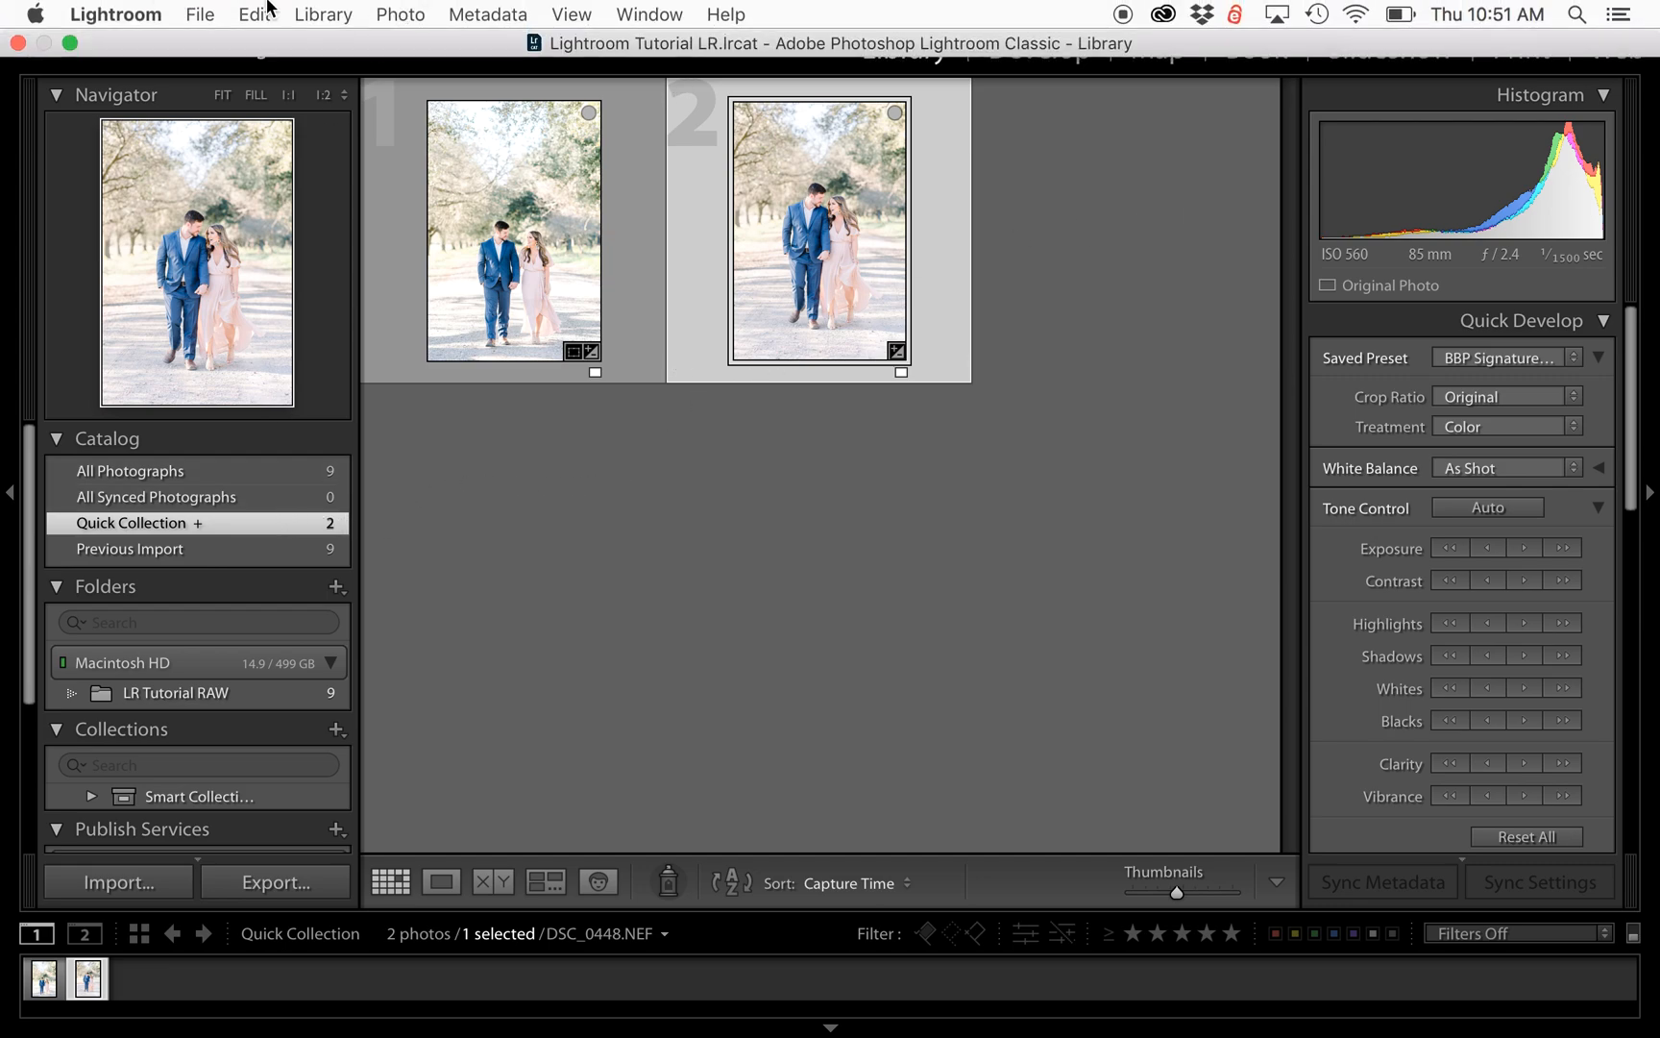
{"action": "left_click", "coordinate": [67, 42]}
{"action": "left_click", "coordinate": [61, 45]}
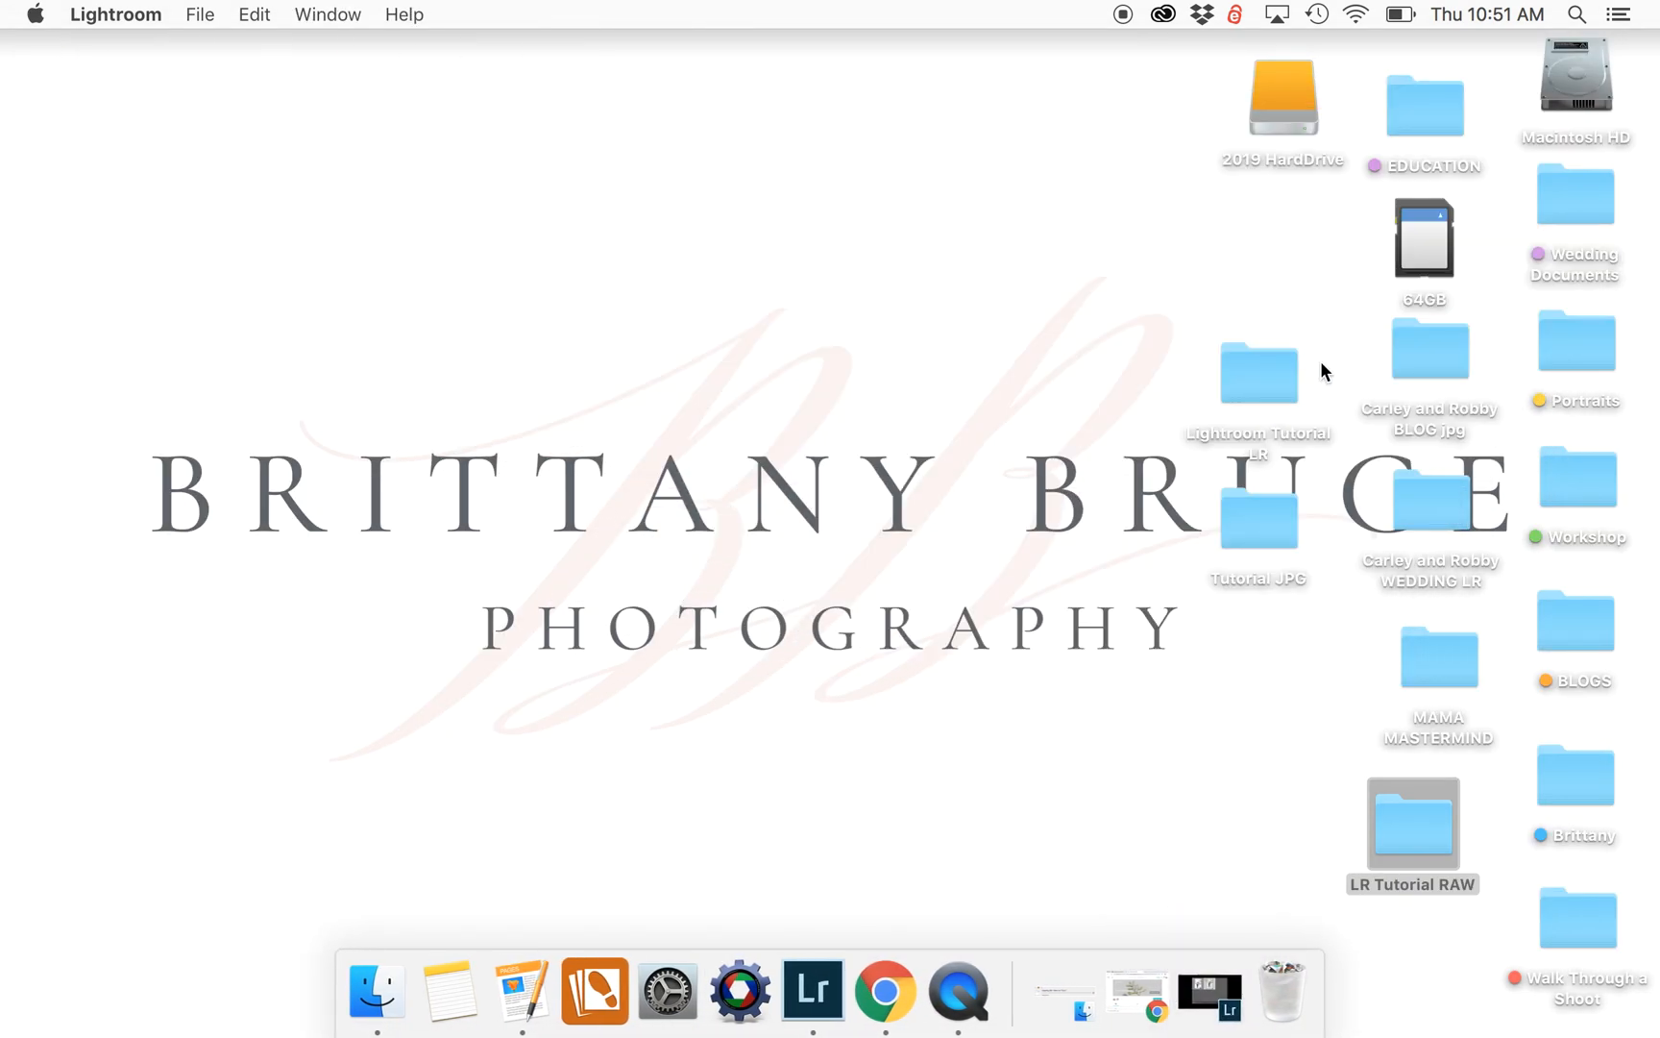
{"action": "left_click_drag", "start_coordinate": [1262, 524], "coordinate": [756, 262]}
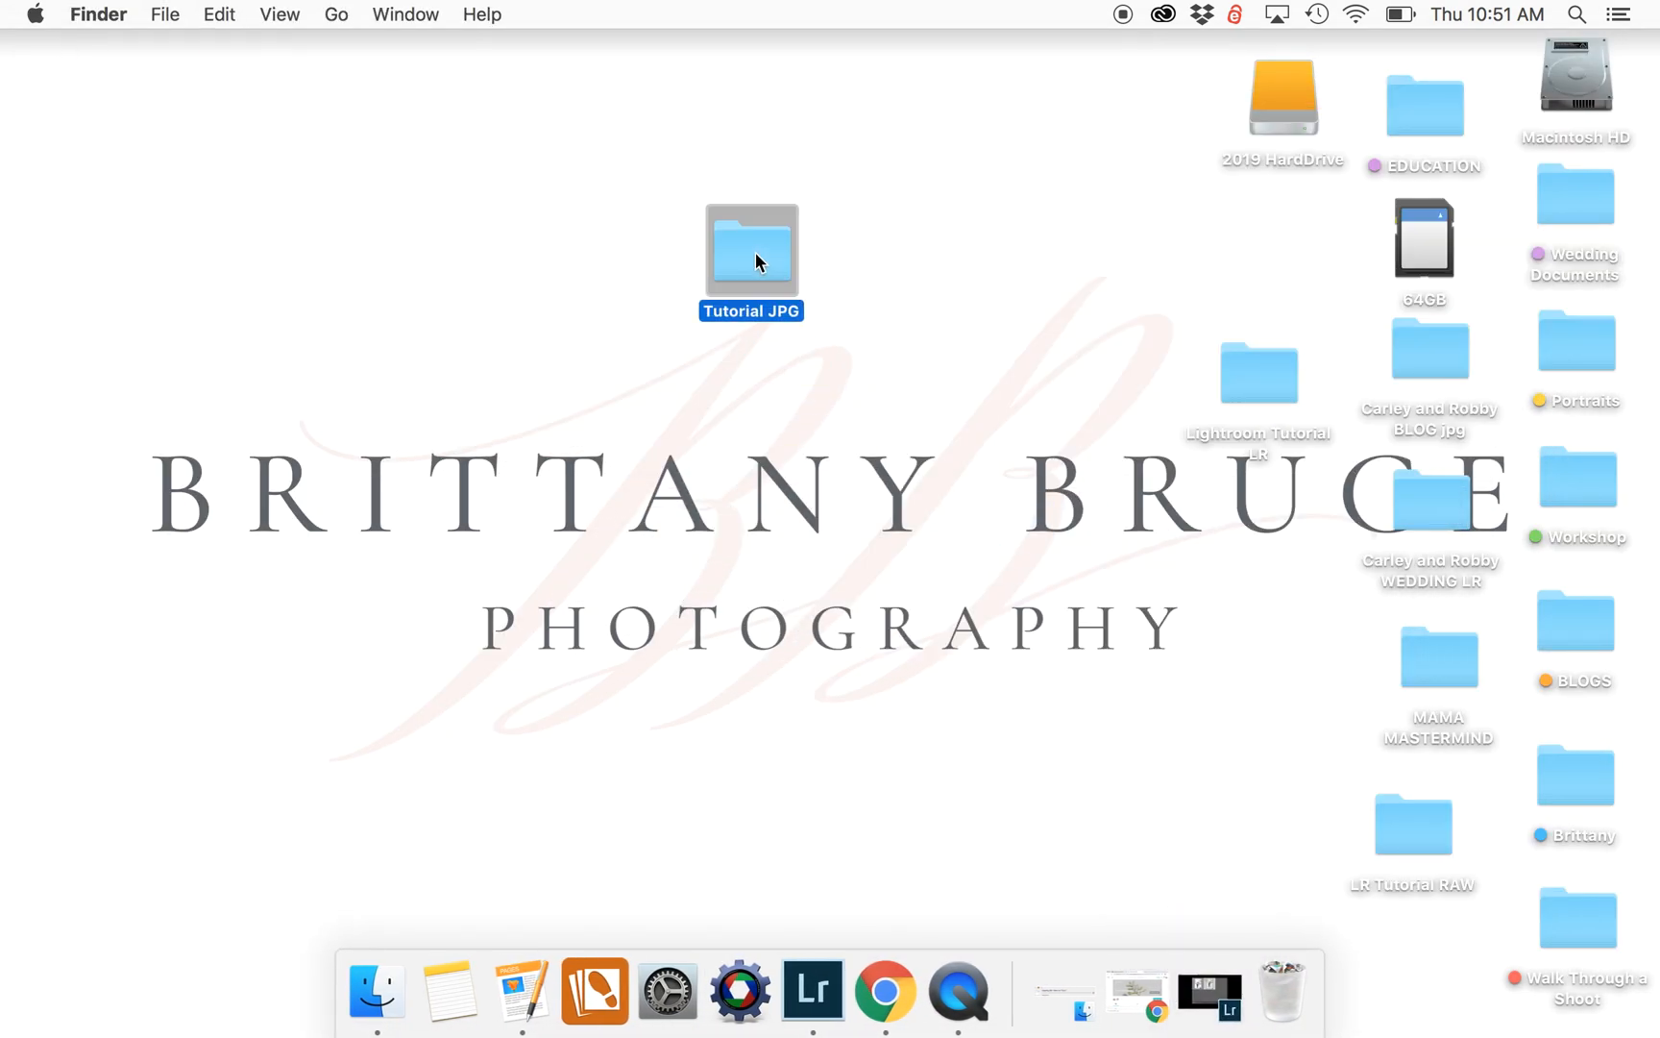
{"action": "double_click", "coordinate": [757, 259]}
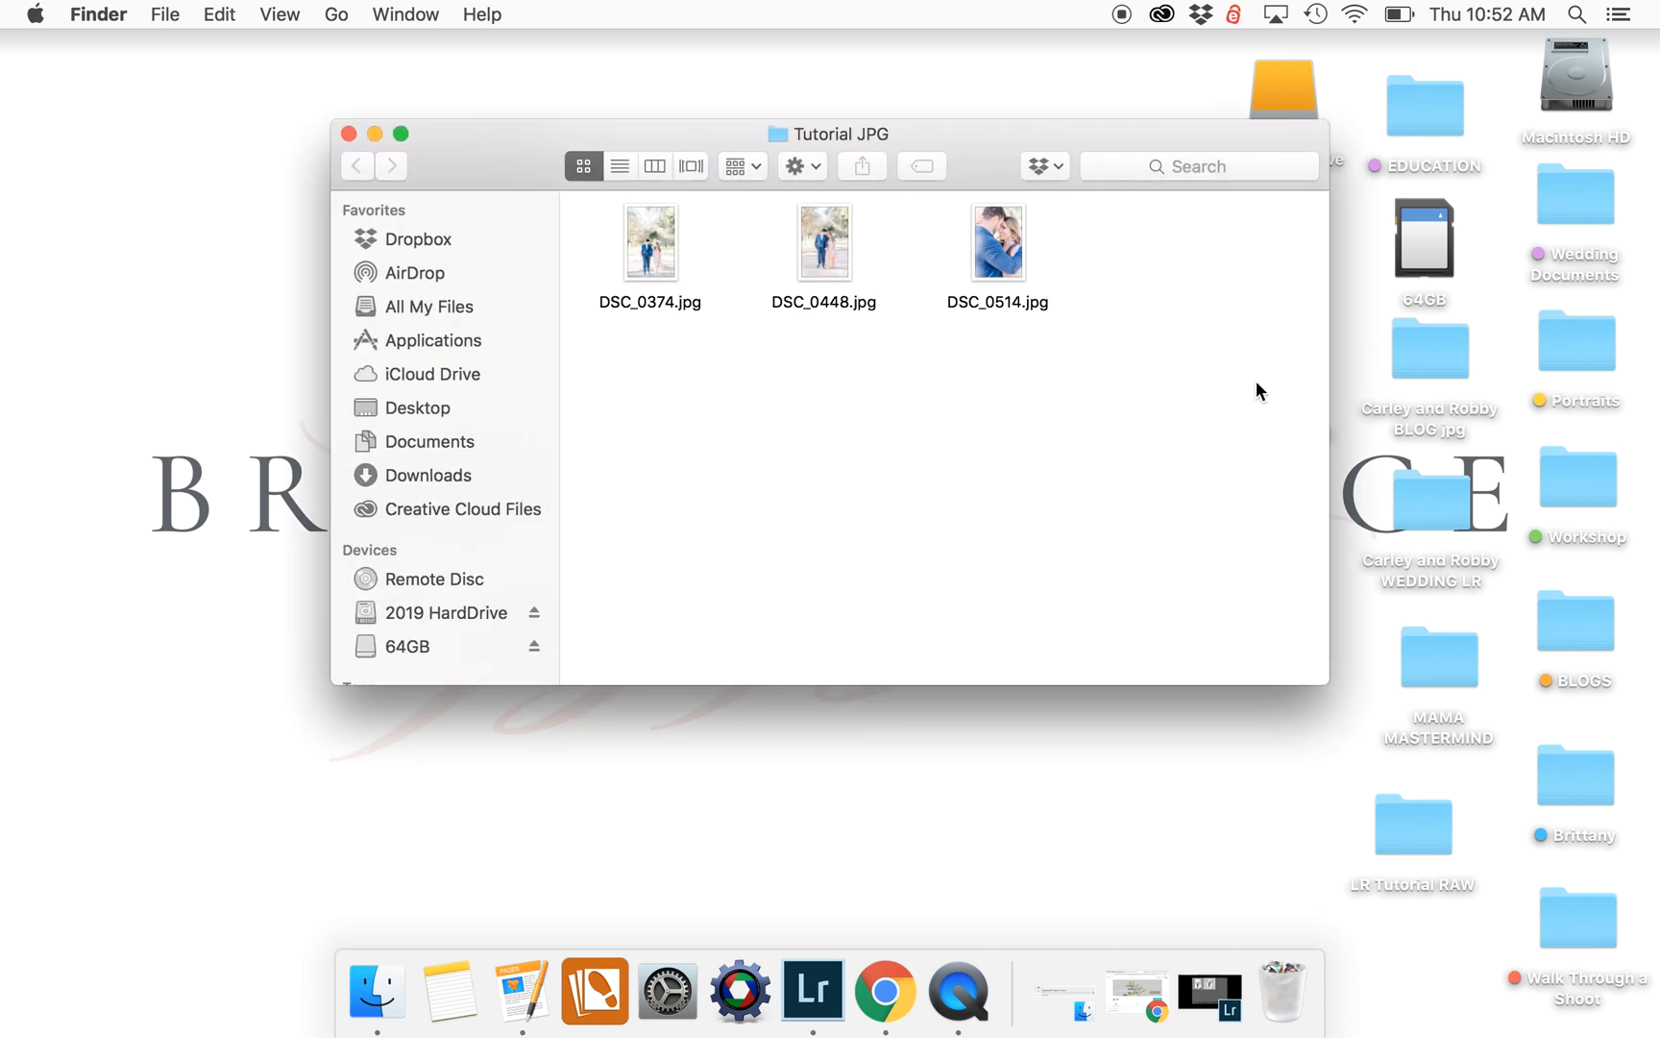
Switch back to Lightroom and browse All Photographs in the Library grid
{"action": "left_click", "coordinate": [829, 982]}
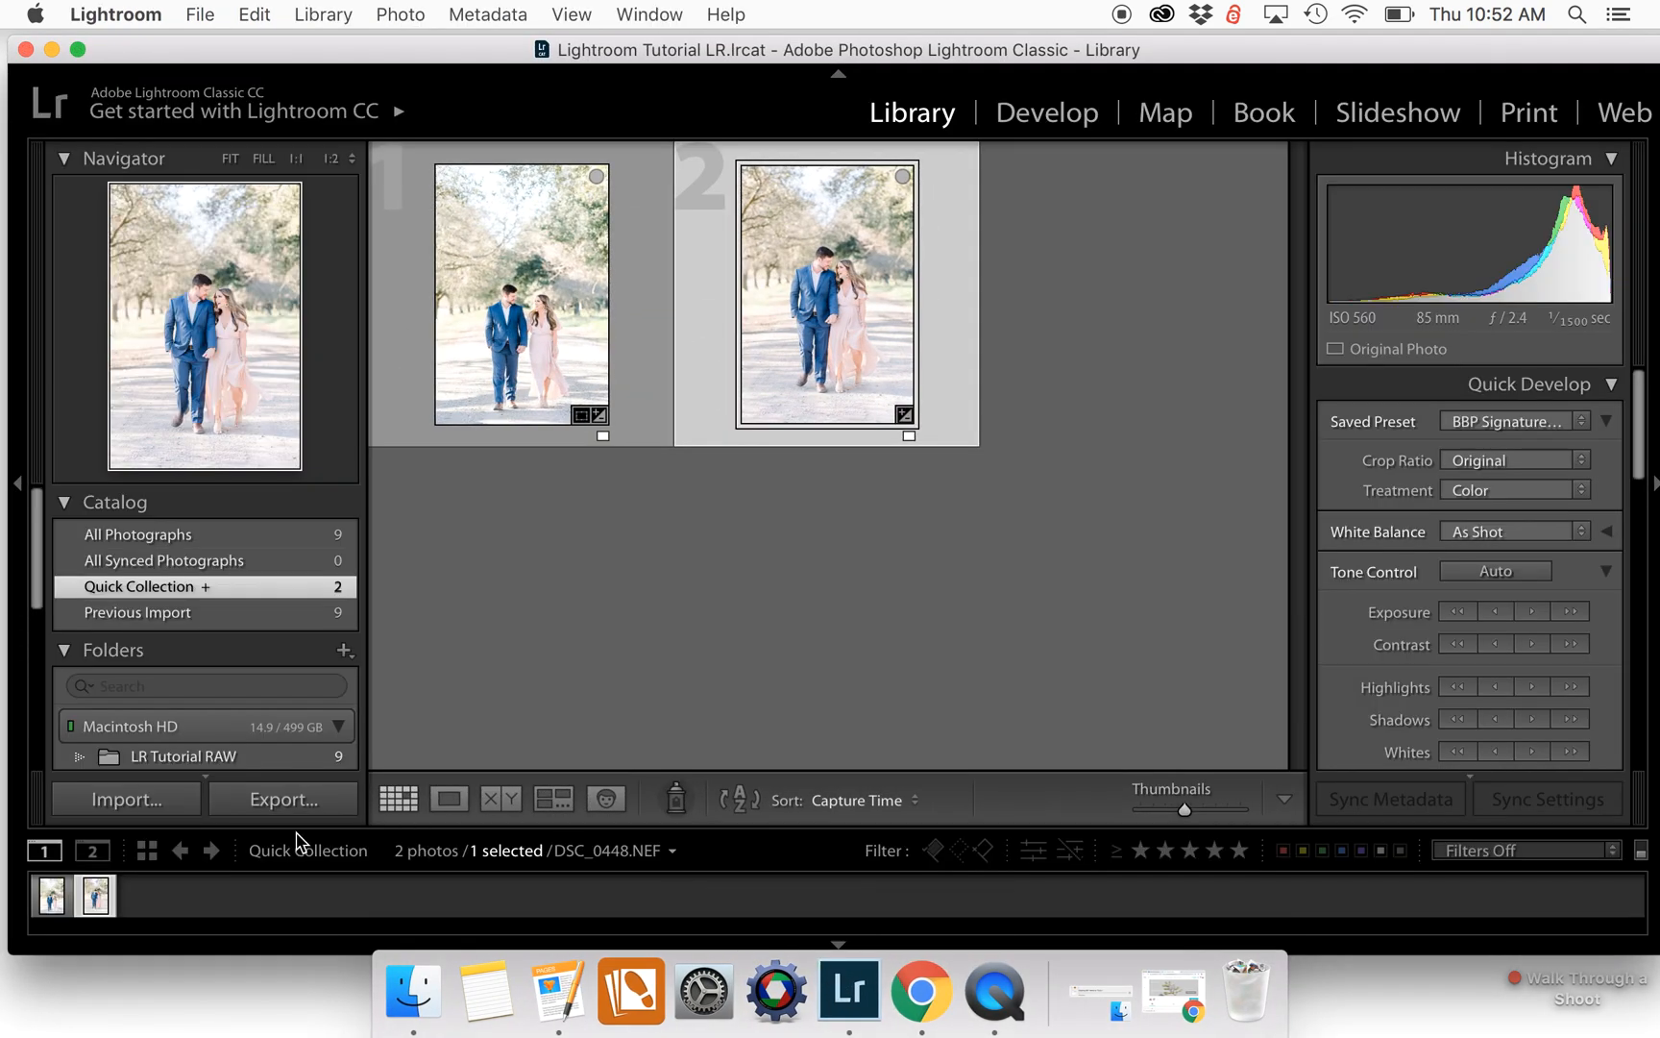
{"action": "left_click", "coordinate": [289, 536]}
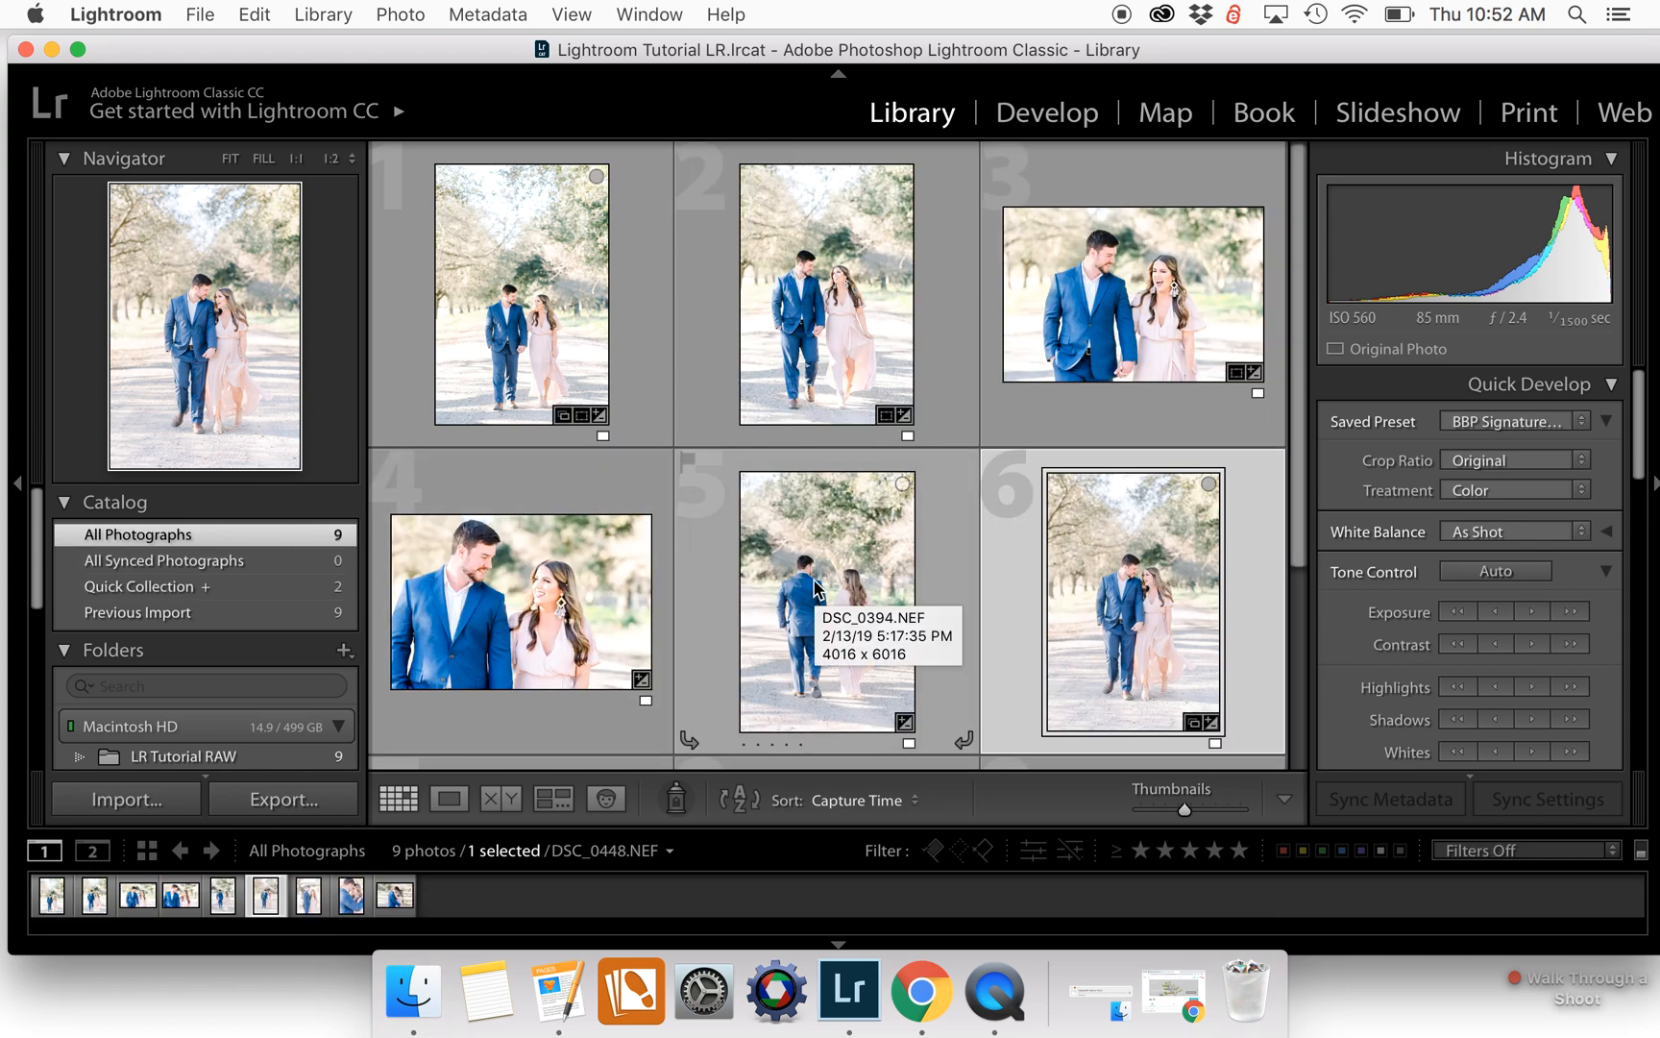
{"action": "scroll", "coordinate": [815, 586], "scroll_direction": "down", "scroll_amount": 3}
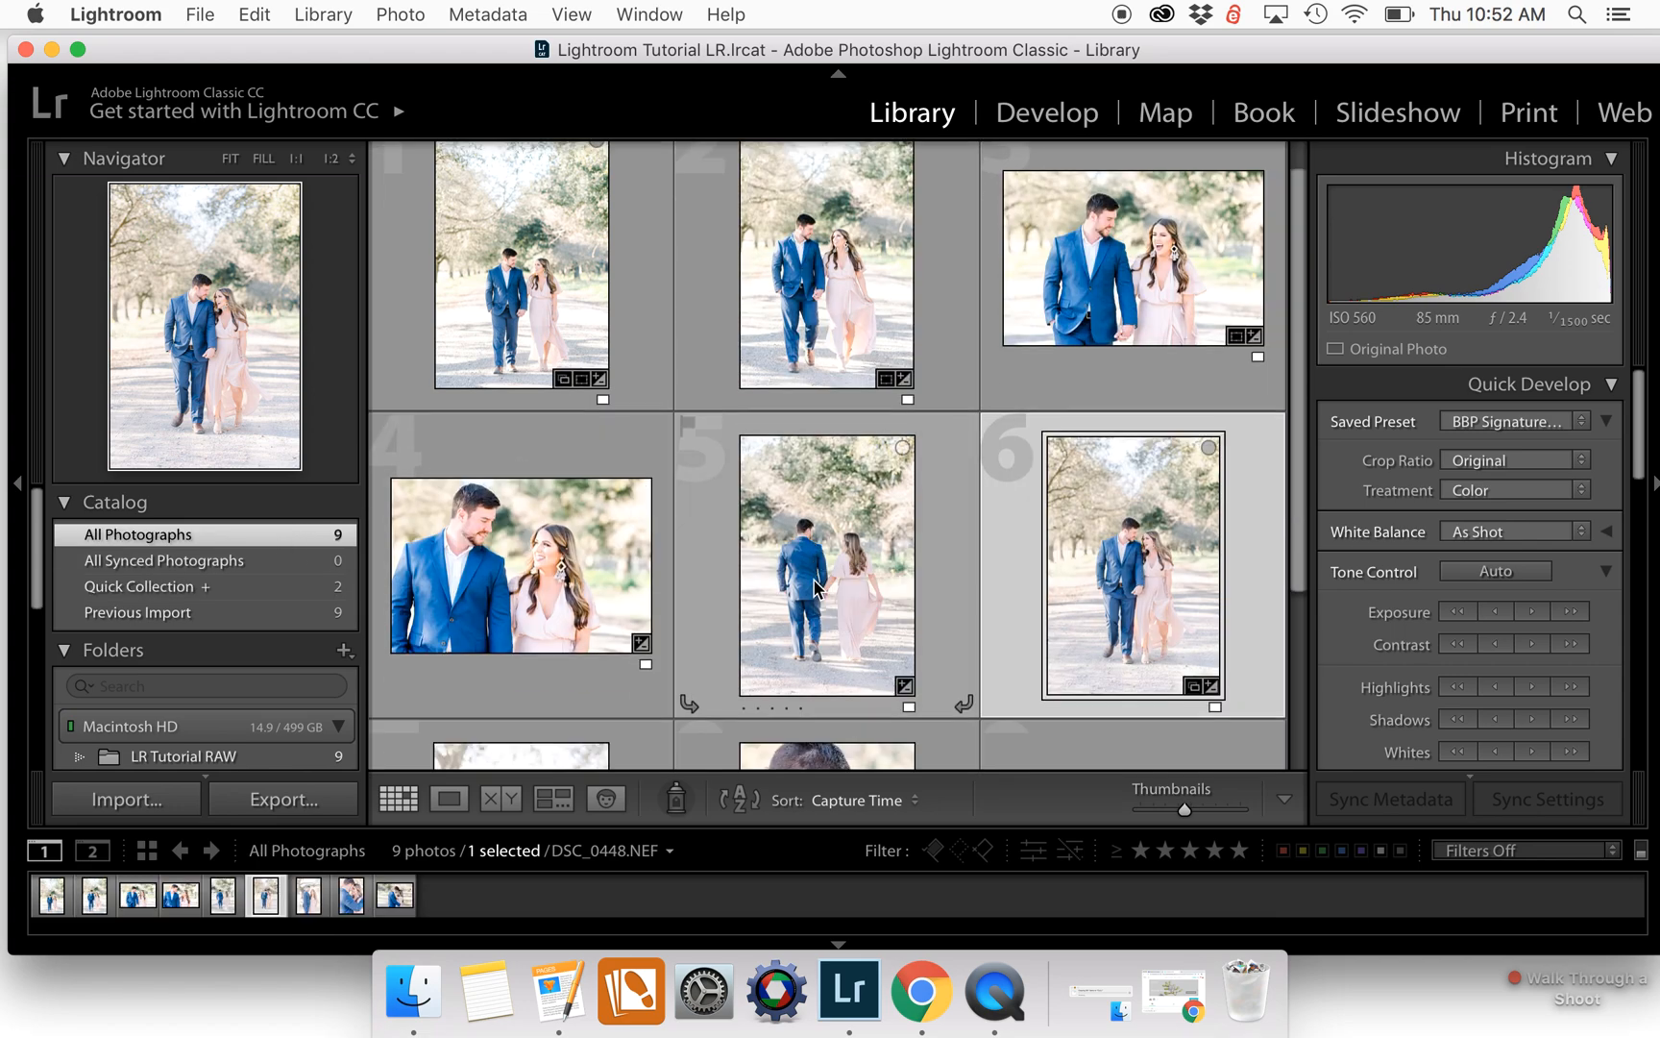
{"action": "scroll", "coordinate": [814, 586], "scroll_direction": "up", "scroll_amount": 3}
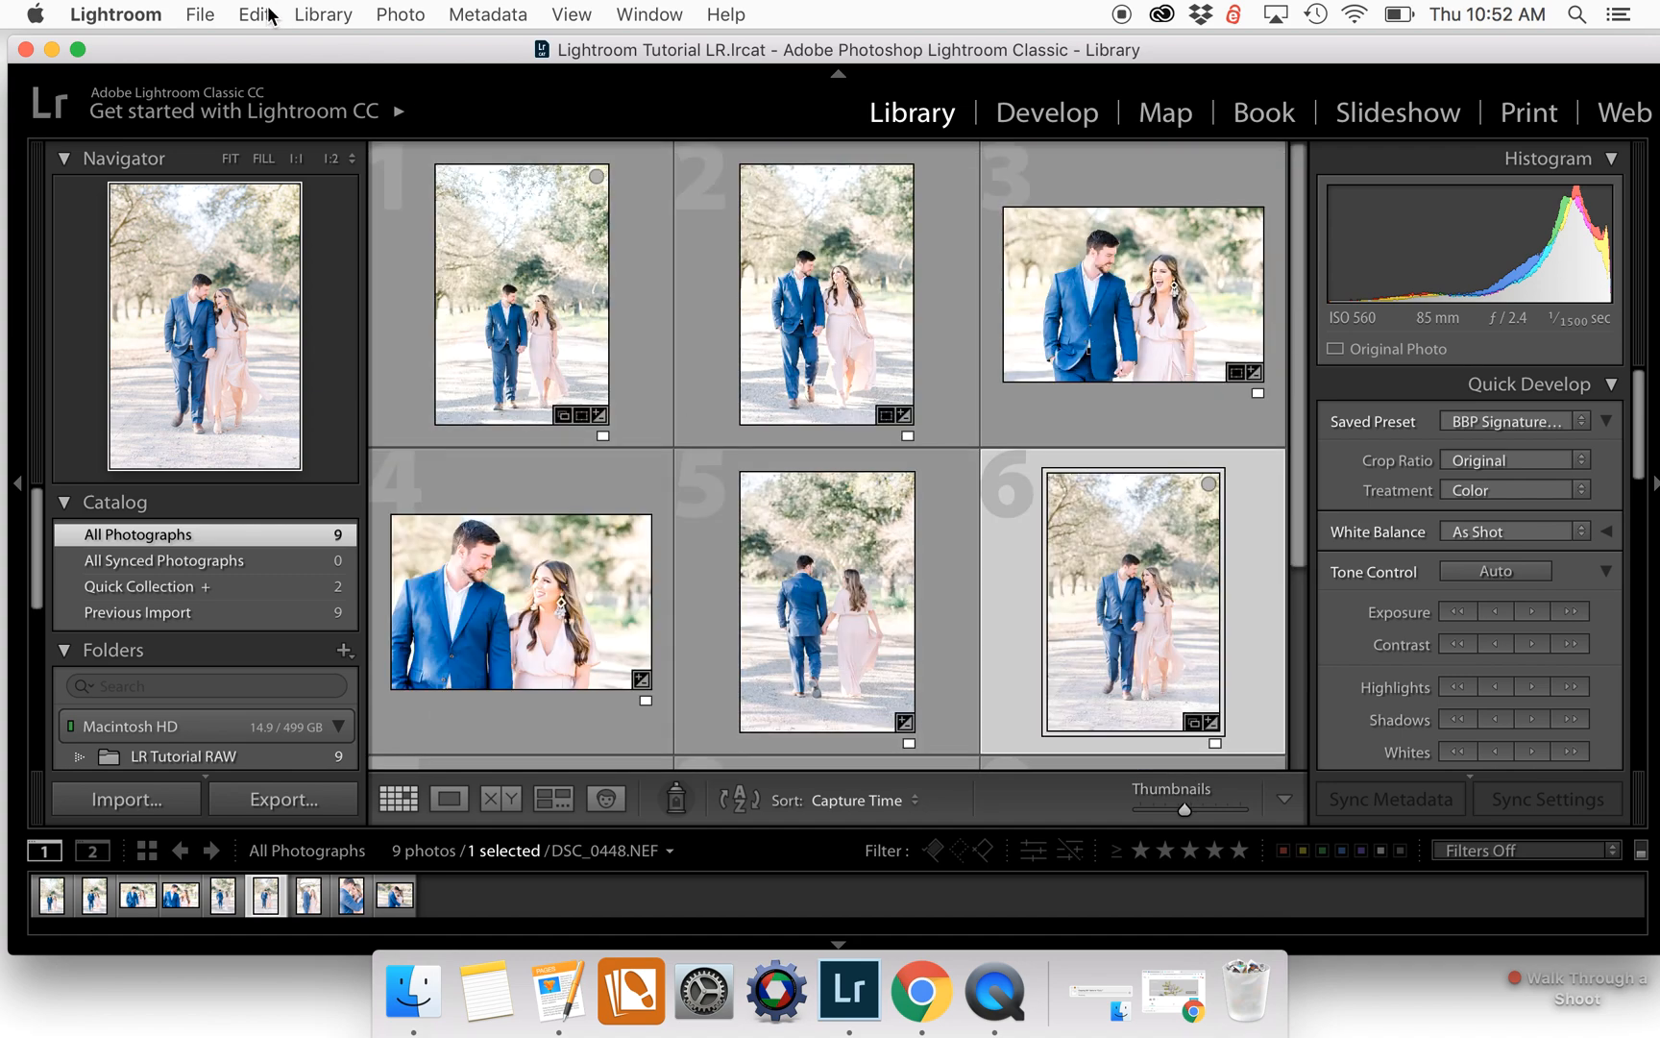
{"action": "left_click_drag", "start_coordinate": [247, 55], "coordinate": [245, 50]}
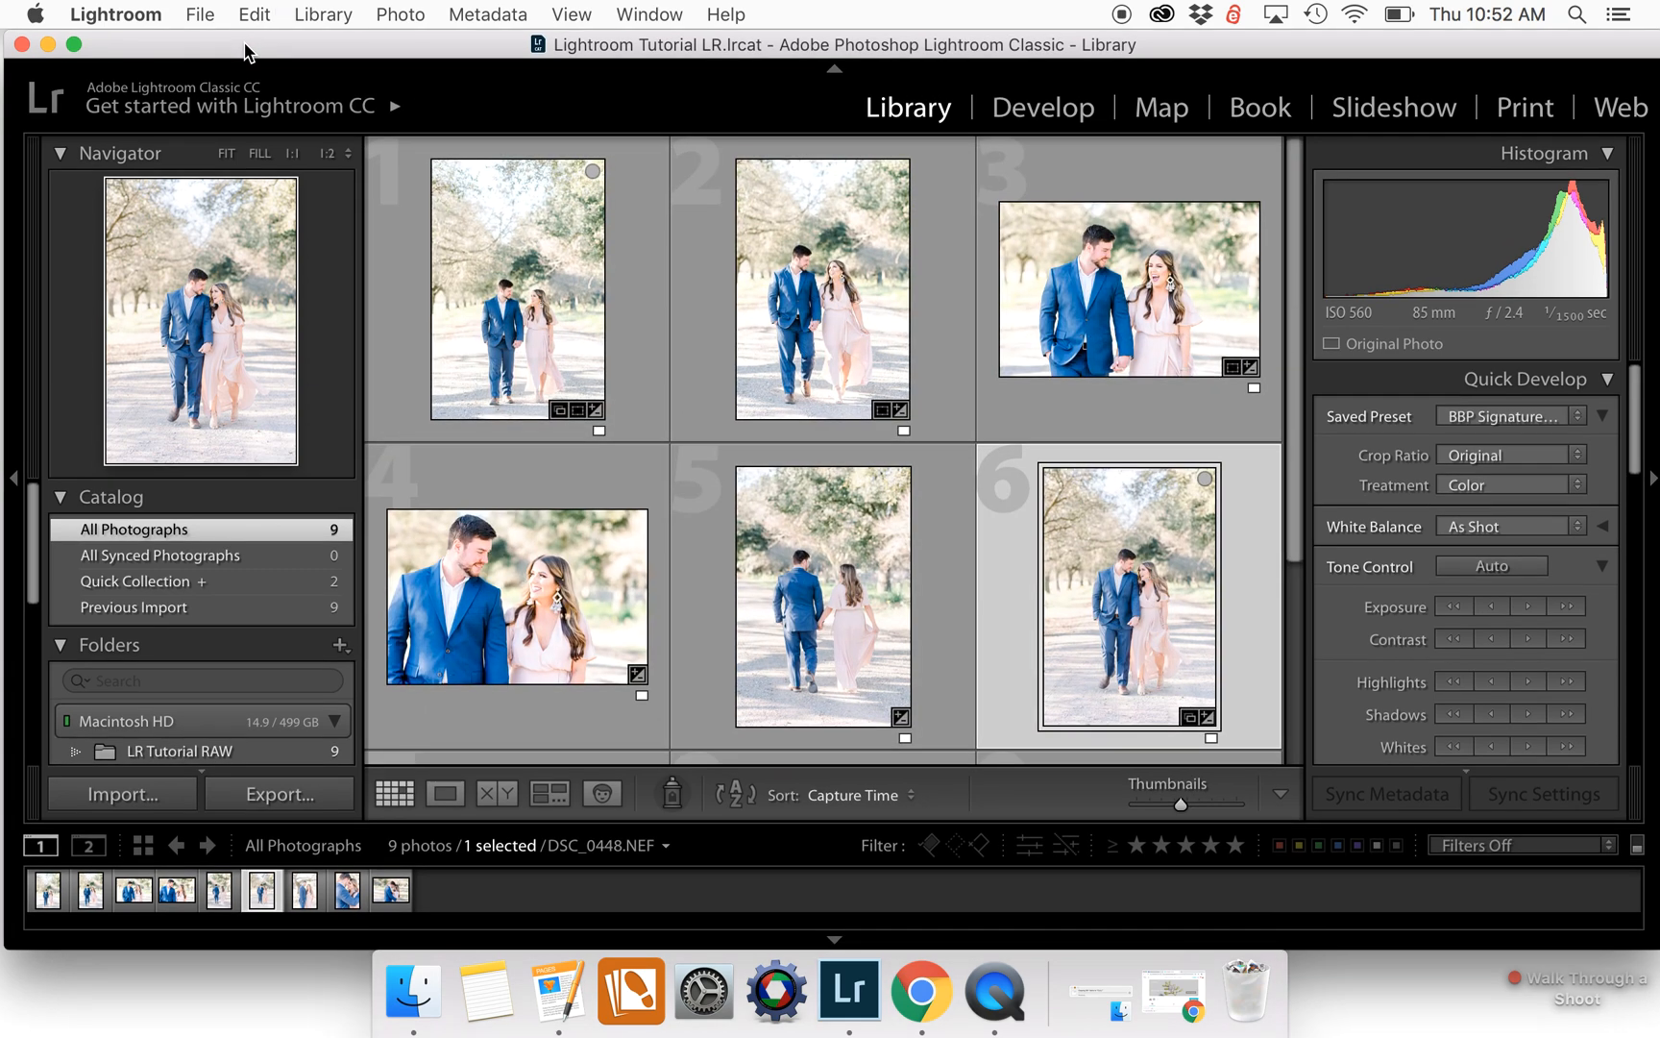